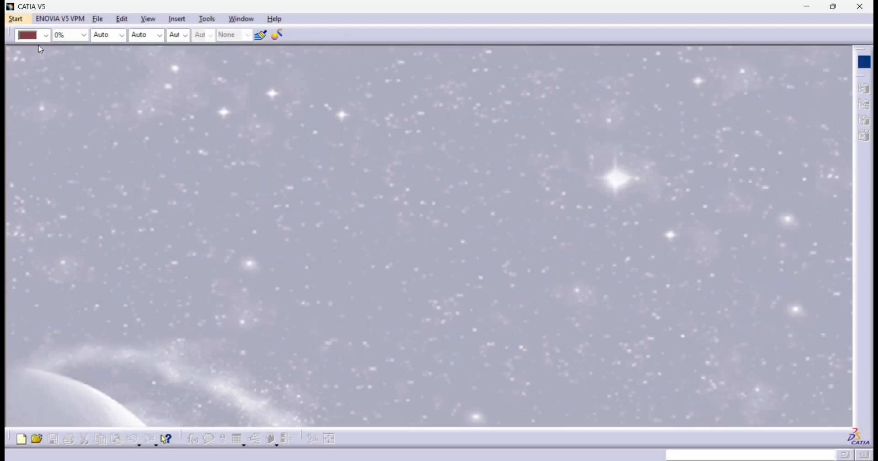
# - Create a new part named Part1 in the Part Design workbench, without hybrid design or a geometrical set
pyautogui.click(27, 21)
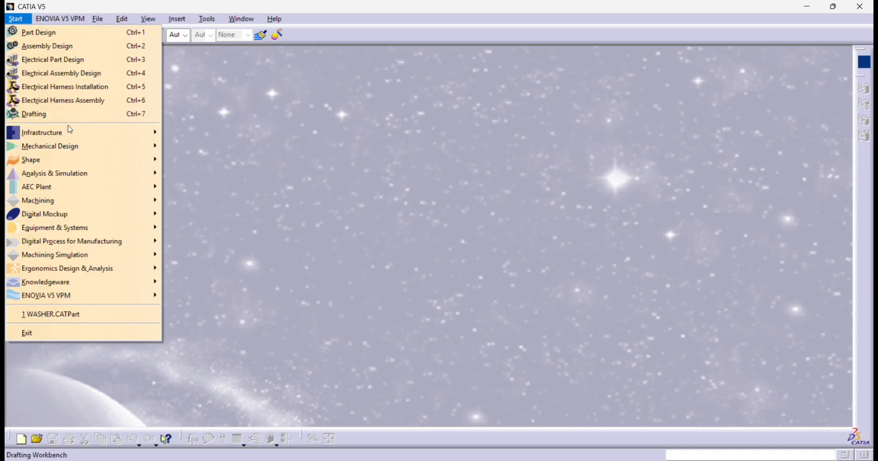
pyautogui.moveTo(75, 148)
pyautogui.click(178, 147)
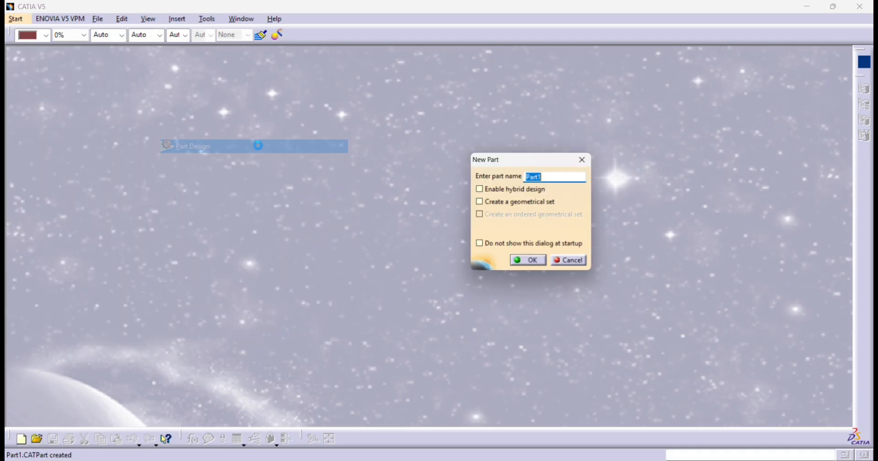
pyautogui.click(531, 264)
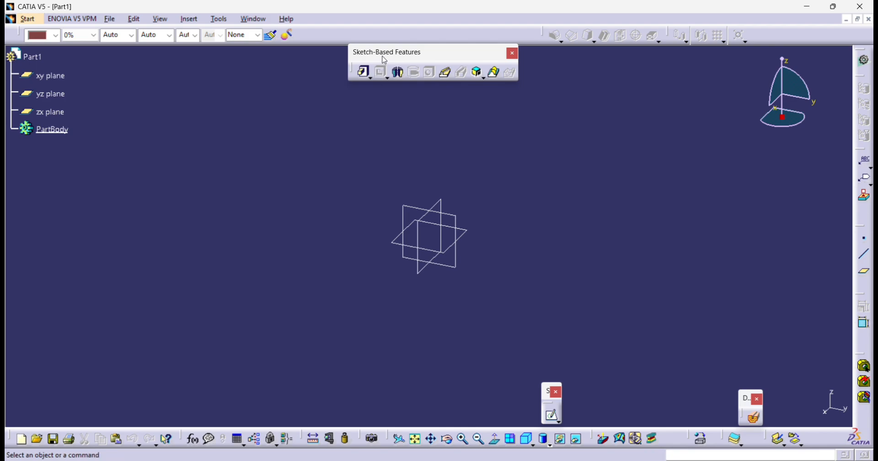
pyautogui.moveTo(384, 59); pyautogui.dragTo(383, 71)
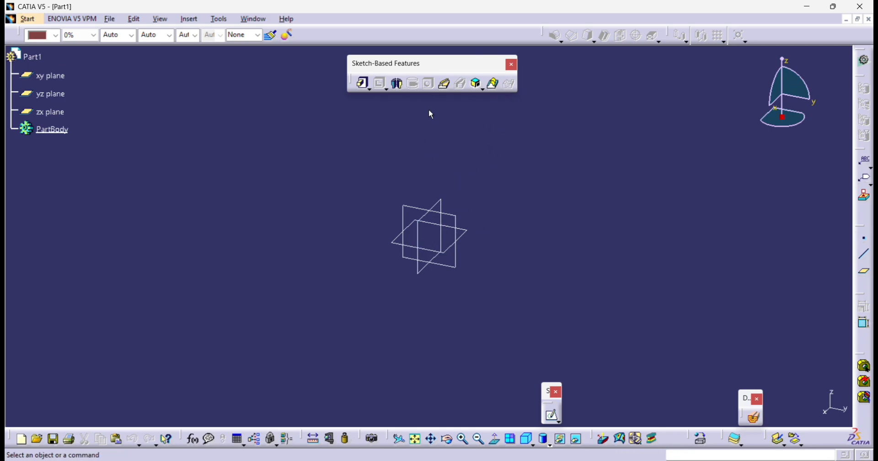
# - Sketch a centred rectangle at the origin of the xy plane, stretch its height by moving the upper edge outward, and exit the sketch
pyautogui.click(469, 231)
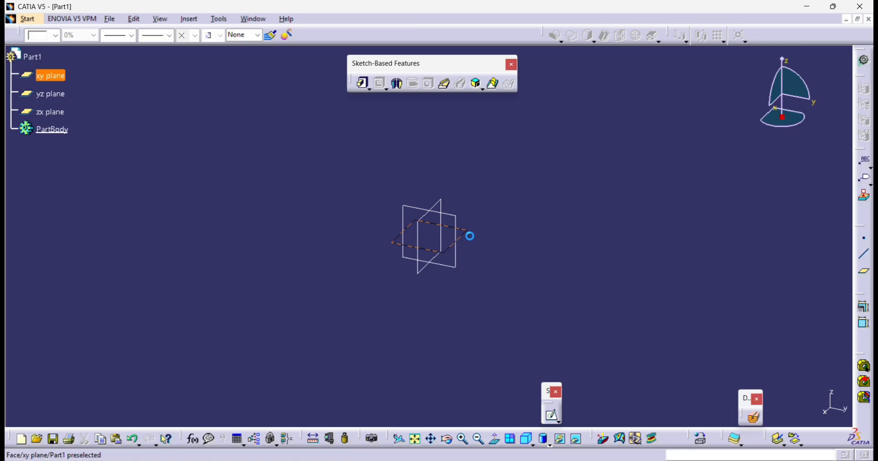
pyautogui.click(550, 409)
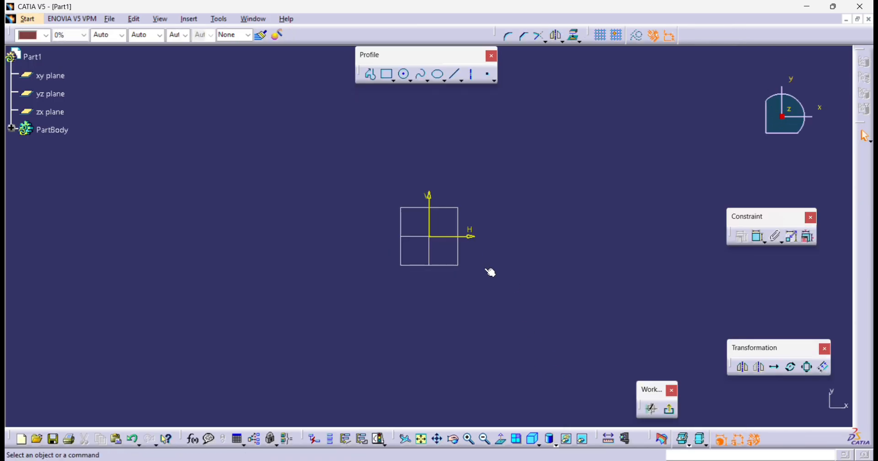
pyautogui.click(392, 80)
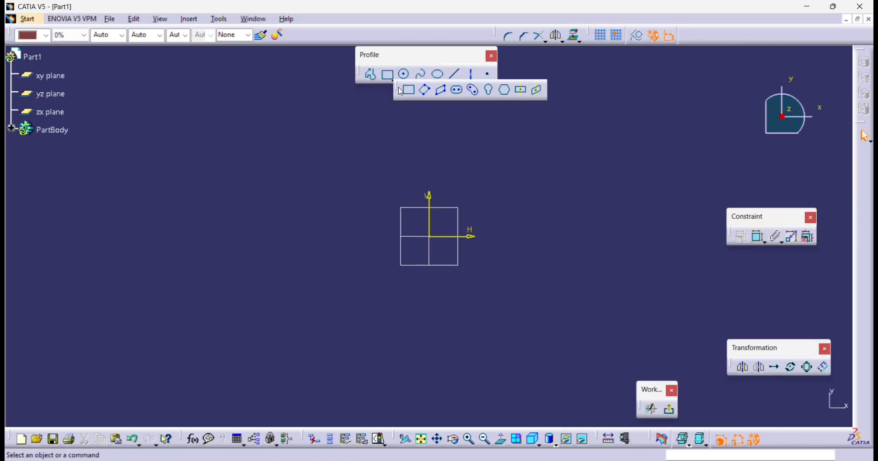
pyautogui.click(520, 90)
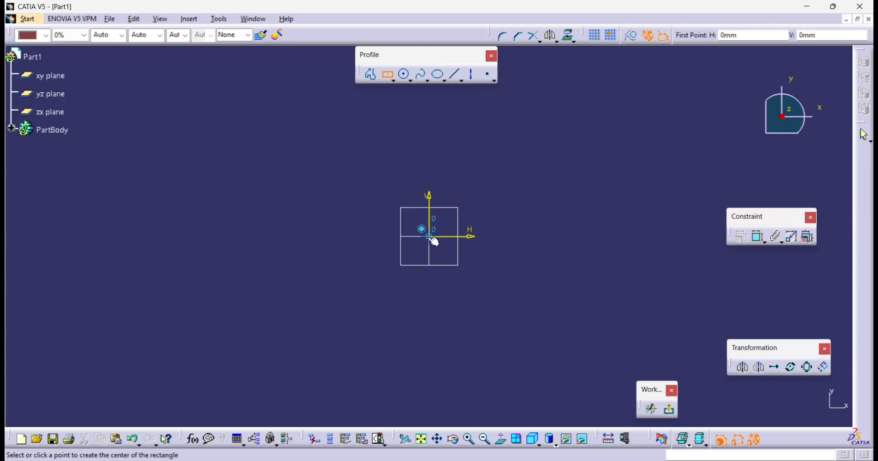
pyautogui.click(428, 237)
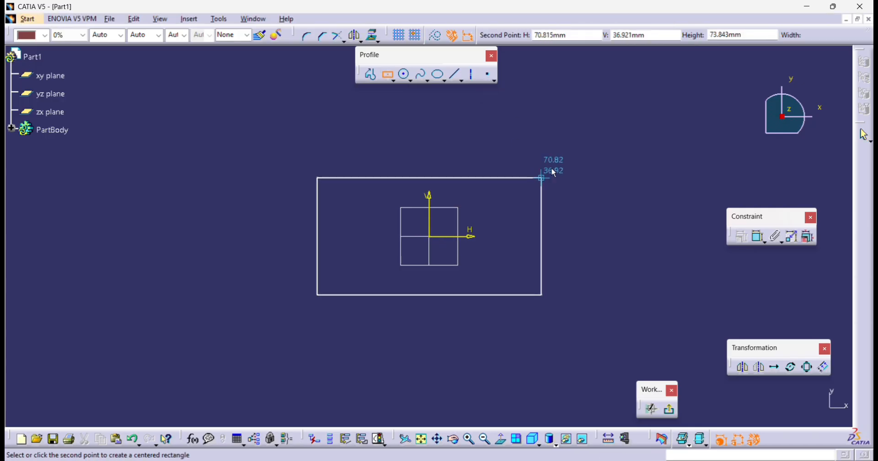
pyautogui.click(552, 169)
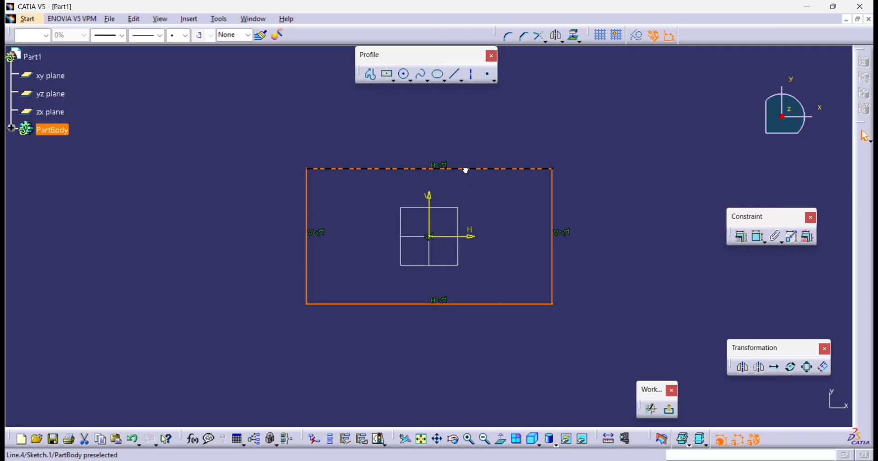
pyautogui.moveTo(465, 170); pyautogui.dragTo(466, 153)
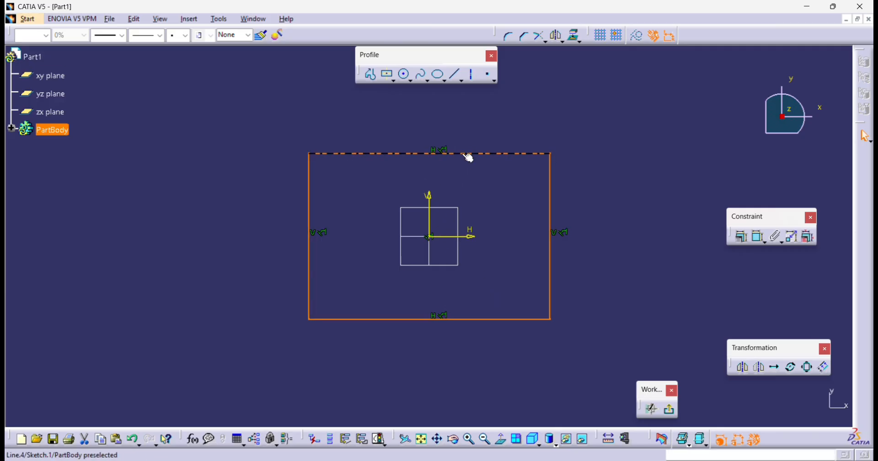
pyautogui.click(671, 411)
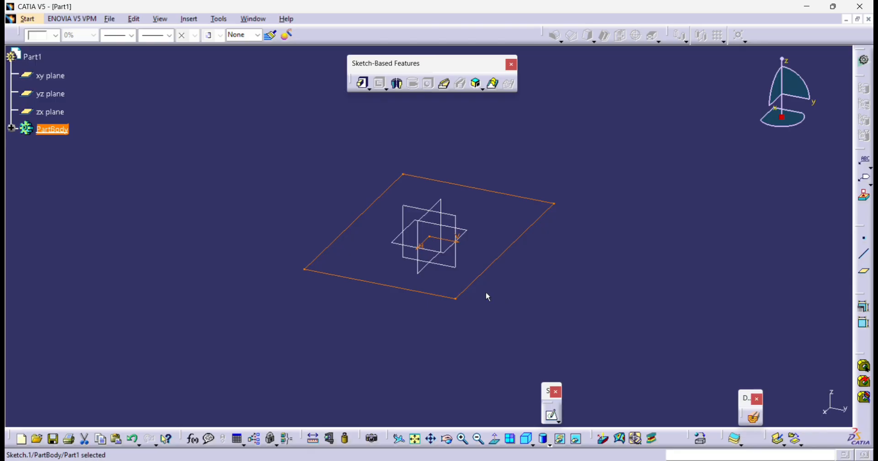
# - Extrude the rectangle sketch into a solid block with a 200 mm long pad
pyautogui.moveTo(486, 293)
pyautogui.mouseDown(button='middle')
pyautogui.moveTo(474, 282)
pyautogui.moveTo(480, 301)
pyautogui.moveTo(387, 301)
pyautogui.moveTo(424, 302)
pyautogui.mouseUp(button='middle')
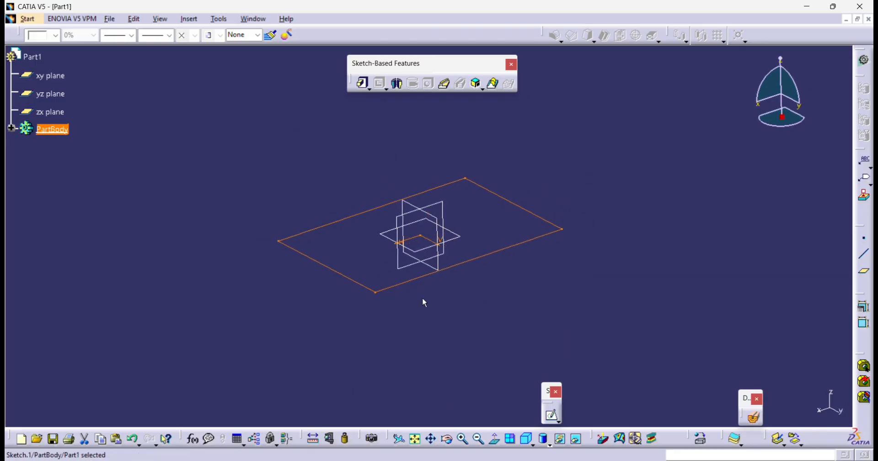
pyautogui.click(363, 83)
pyautogui.moveTo(440, 189); pyautogui.dragTo(391, 268, button='middle')
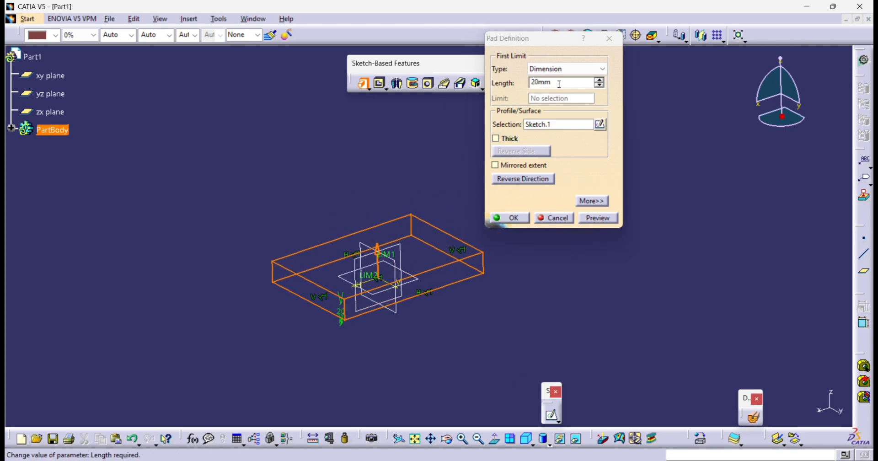
pyautogui.moveTo(560, 83); pyautogui.dragTo(506, 88)
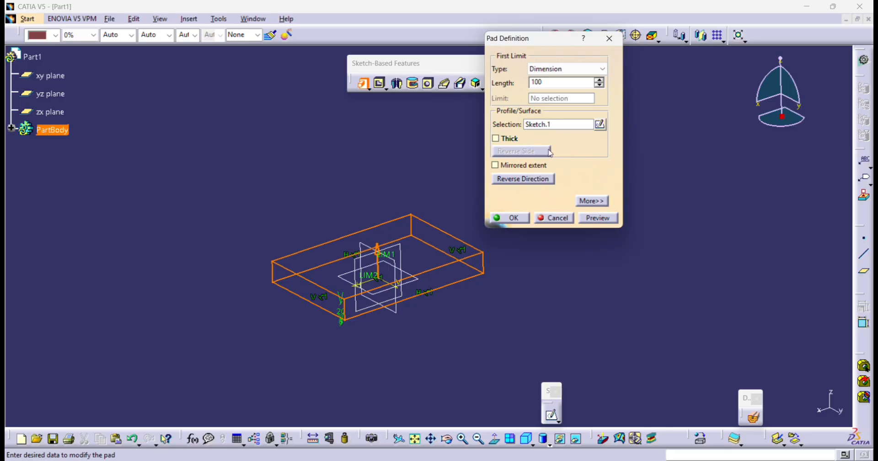
pyautogui.press('Return')
pyautogui.moveTo(425, 218); pyautogui.dragTo(393, 281, button='middle')
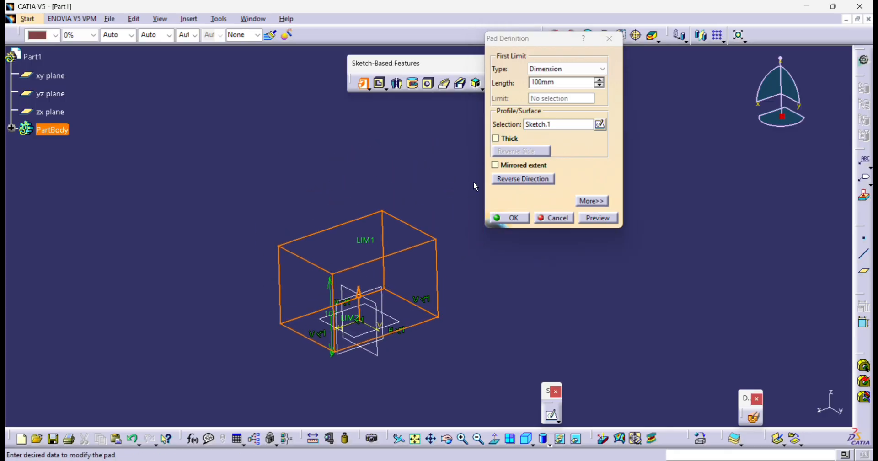
pyautogui.doubleClick(537, 82)
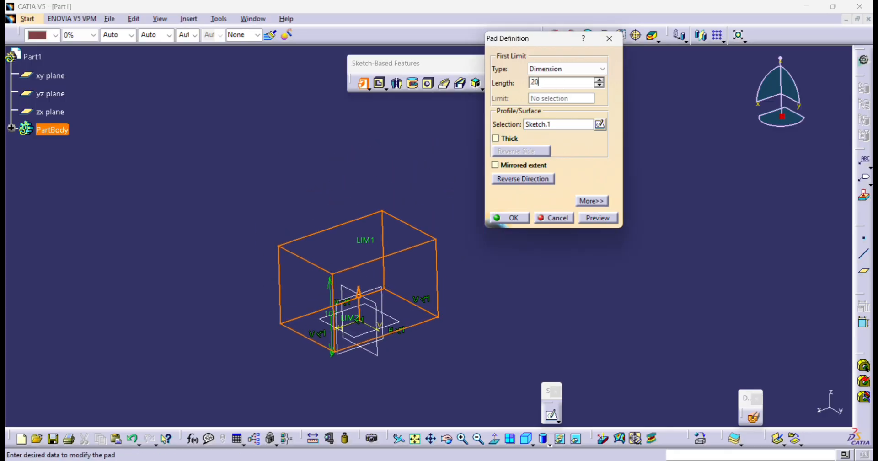
pyautogui.write('200')
pyautogui.press('Return')
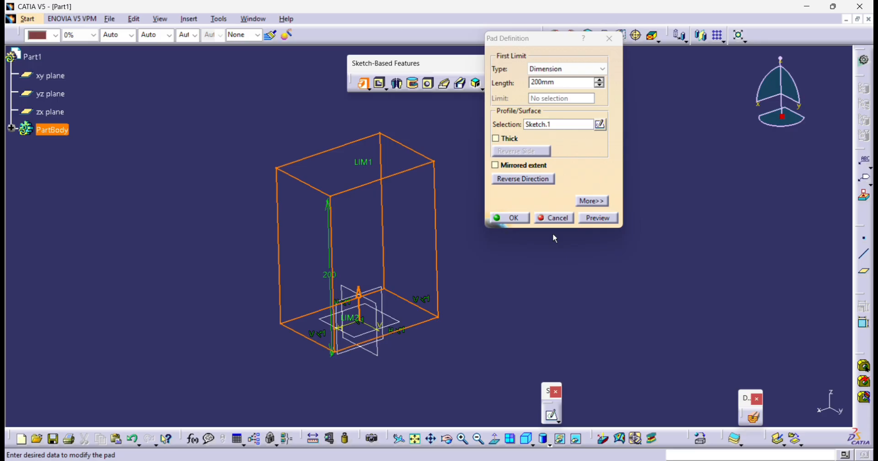
pyautogui.click(522, 218)
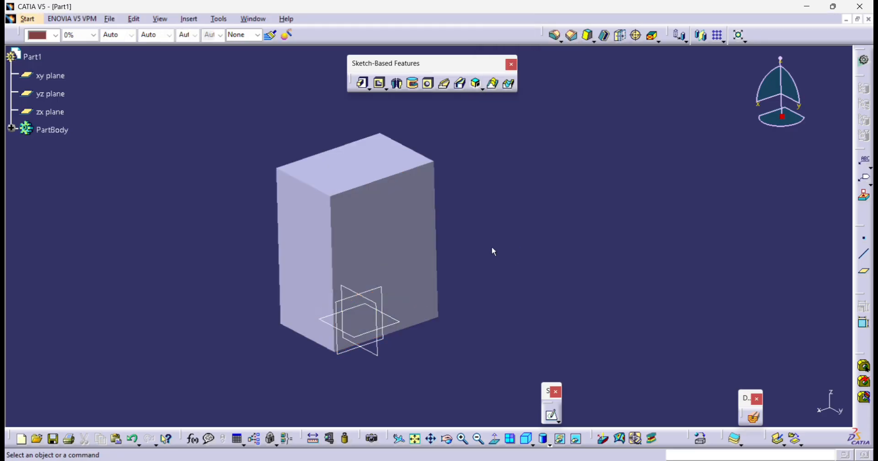
# - Start a new sketch on the xy plane at the base of the block
pyautogui.moveTo(492, 251); pyautogui.dragTo(450, 209, button='middle')
pyautogui.moveTo(420, 235); pyautogui.dragTo(465, 267, button='middle')
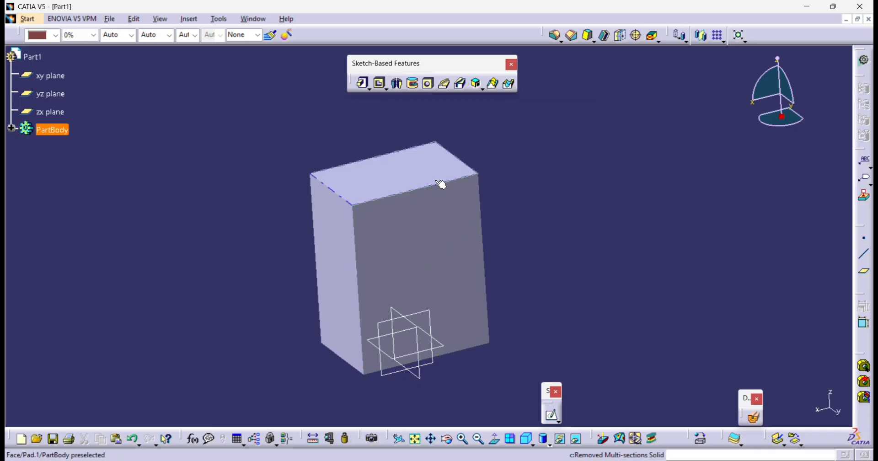
pyautogui.moveTo(438, 291); pyautogui.dragTo(438, 339, button='middle')
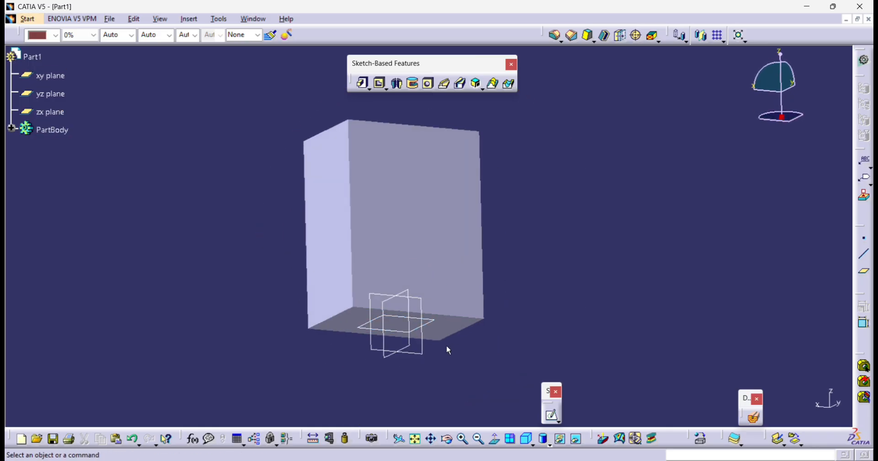
pyautogui.click(429, 324)
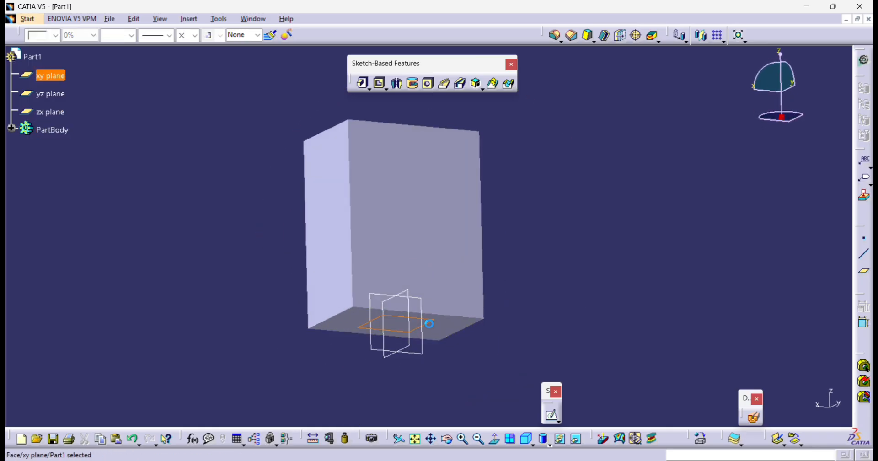
pyautogui.click(552, 414)
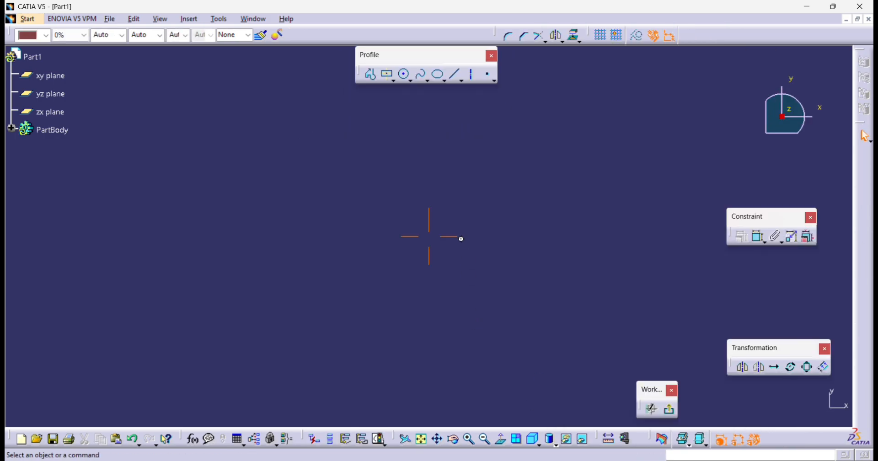
pyautogui.click(420, 439)
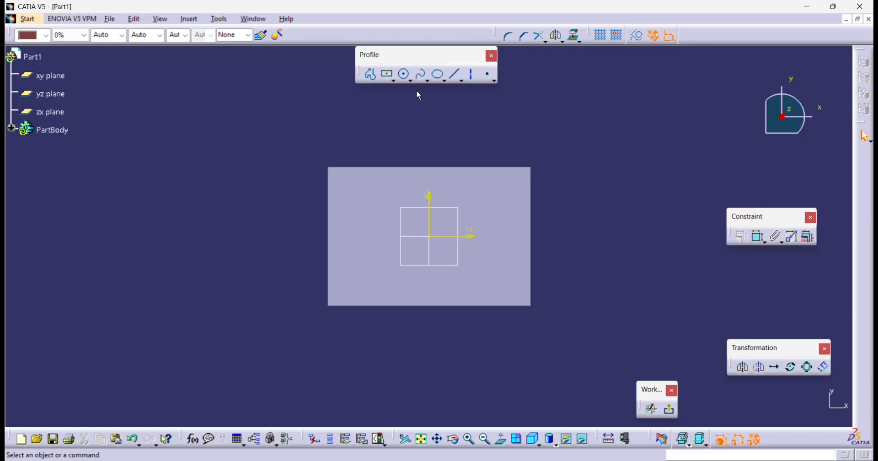
pyautogui.click(387, 74)
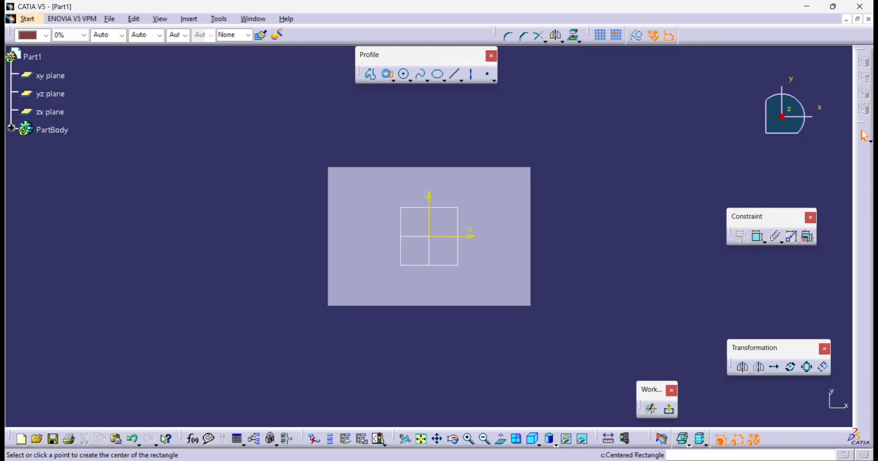
pyautogui.click(430, 237)
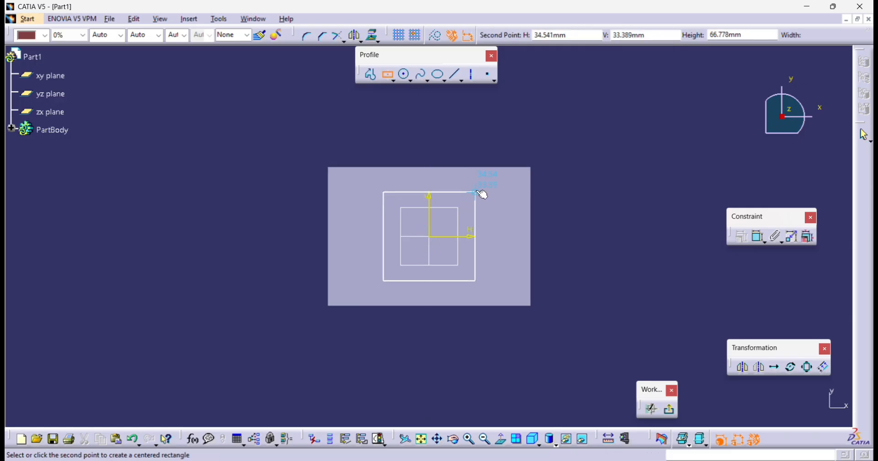
pyautogui.click(476, 187)
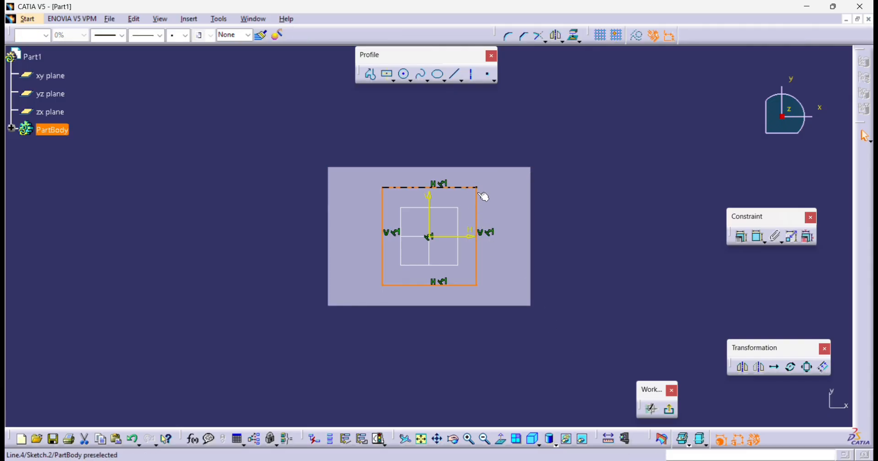
pyautogui.press('Delete')
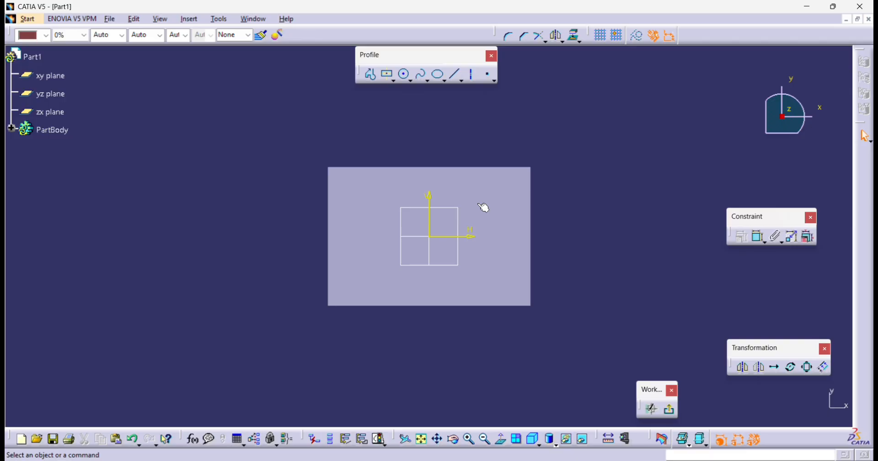
# - Sketch a tilted oriented rectangle around the origin, inside the block's outline, with its shorter sides about 49 mm long
pyautogui.click(394, 80)
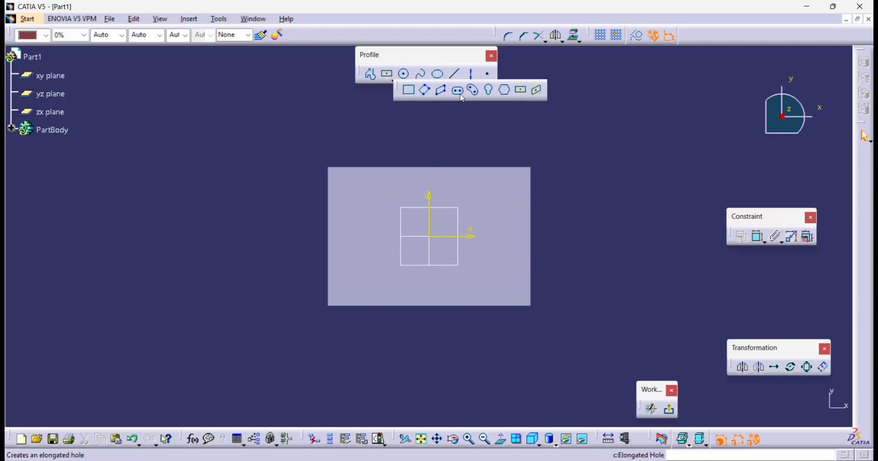
pyautogui.click(424, 89)
pyautogui.click(388, 236)
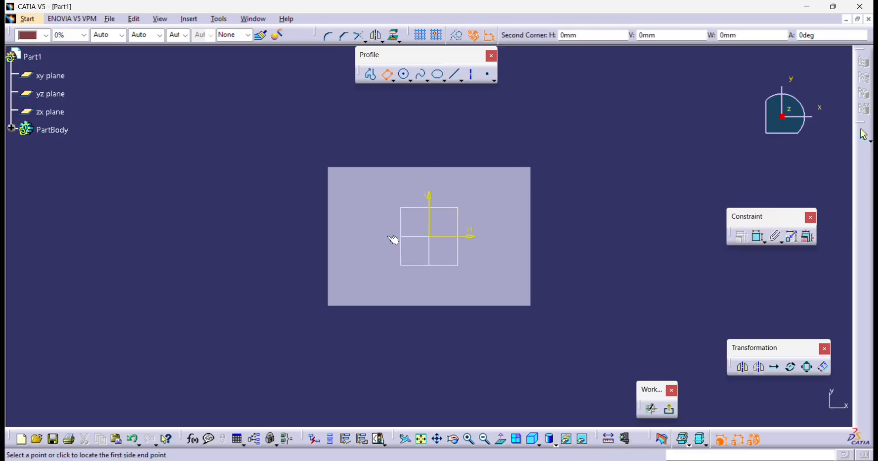
pyautogui.click(430, 187)
pyautogui.click(430, 188)
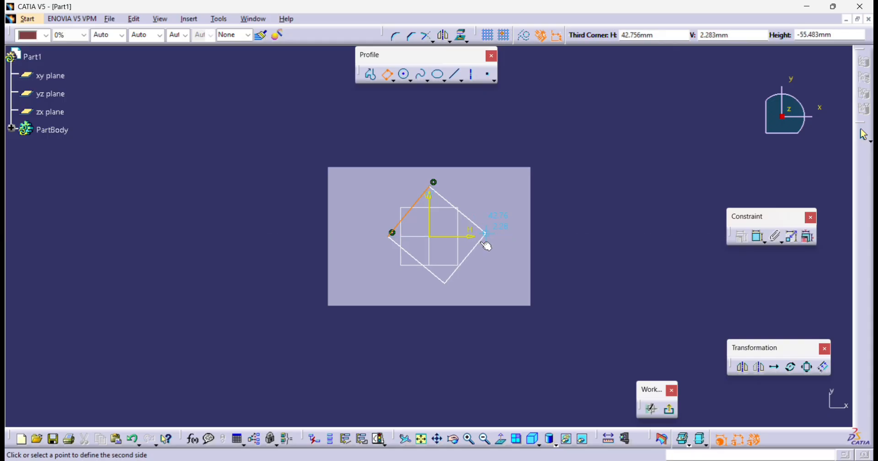
pyautogui.click(493, 236)
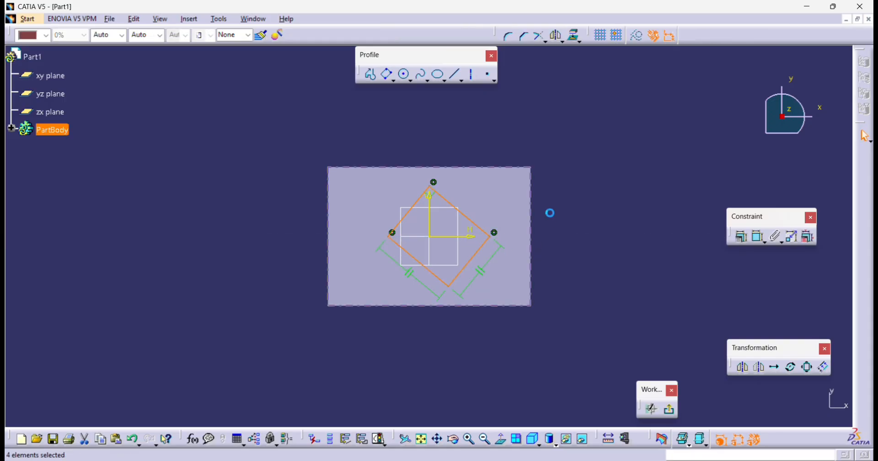
pyautogui.click(551, 215)
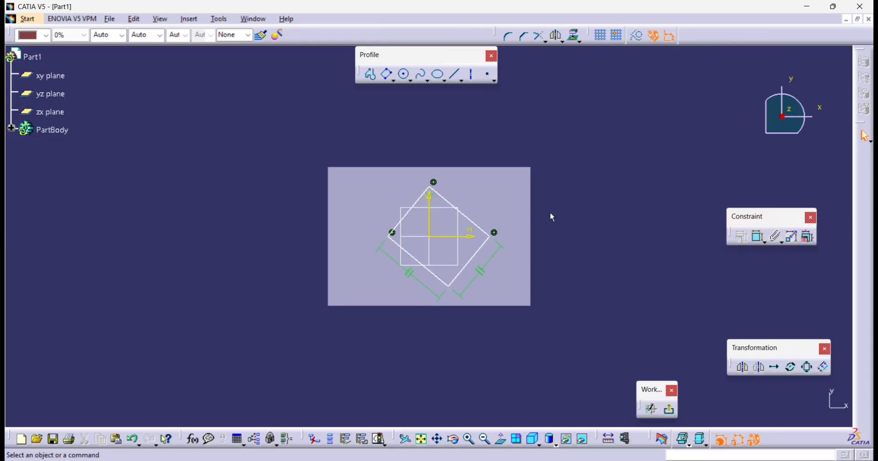
# - Dimension the lower-right side of the tilted rectangle and set its length to 60 mm
pyautogui.click(759, 237)
pyautogui.click(480, 256)
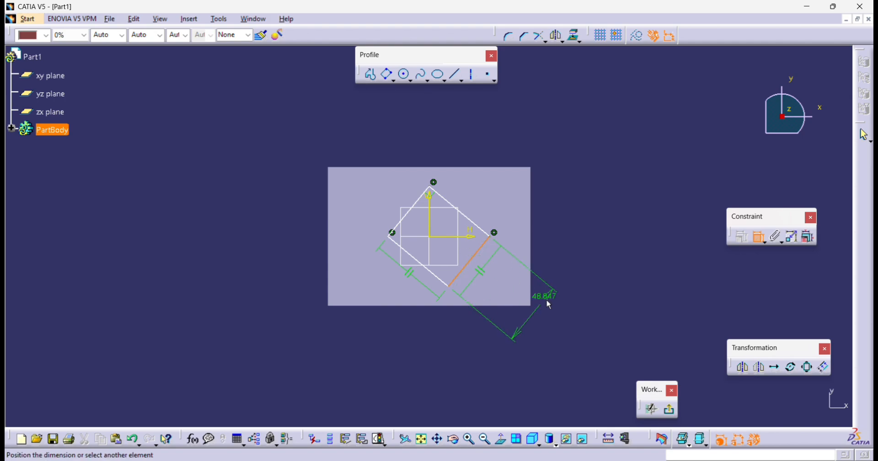
pyautogui.click(569, 315)
pyautogui.doubleClick(566, 316)
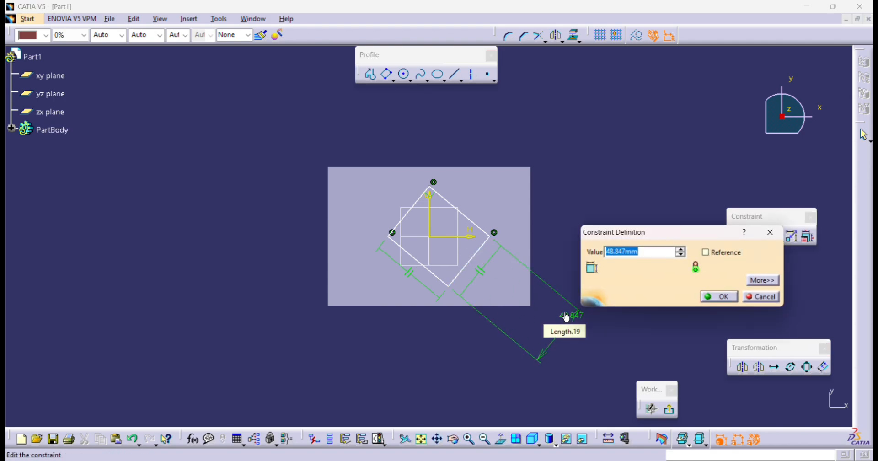
pyautogui.write('60')
pyautogui.press('Return')
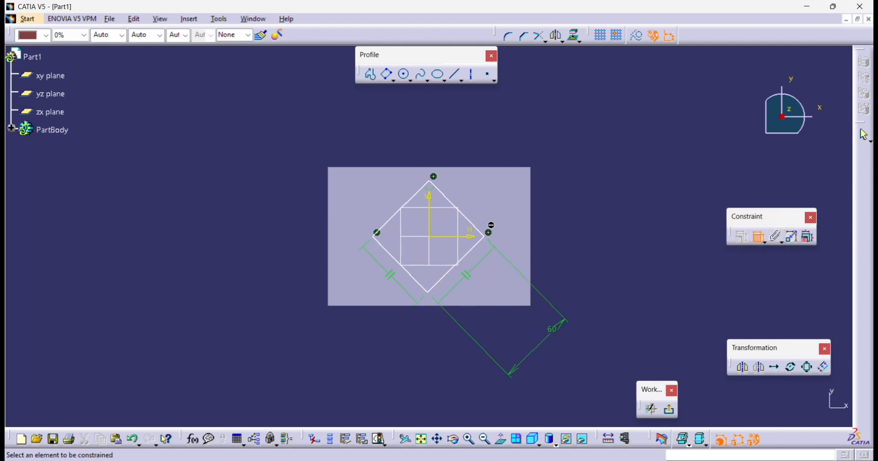
# - Dimension the lower-left side of the tilted rectangle to 60 mm and exit the sketch
pyautogui.click(389, 248)
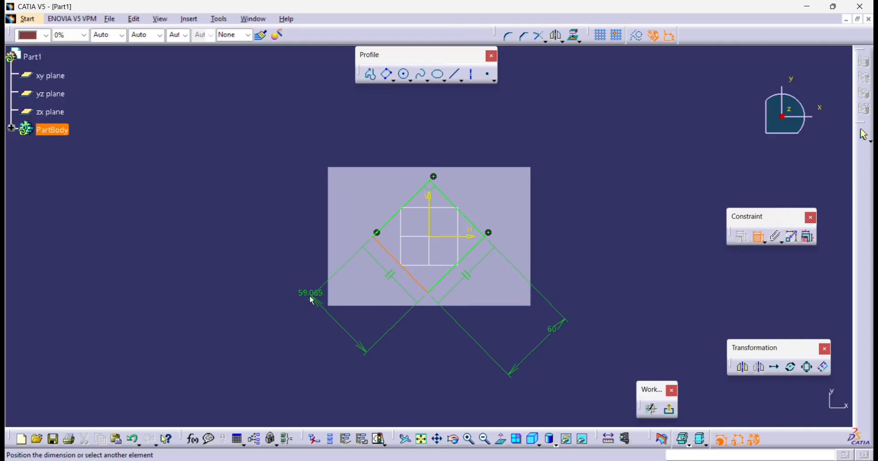
pyautogui.doubleClick(299, 324)
pyautogui.write('6')
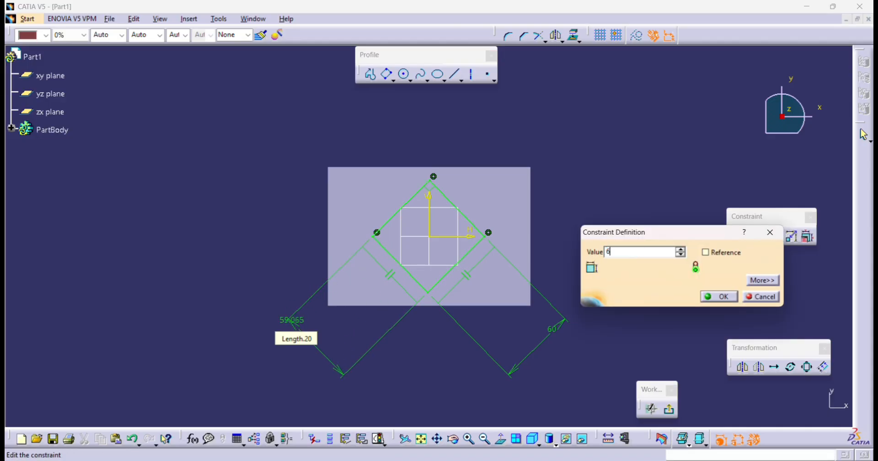
pyautogui.write('0')
pyautogui.press('Return')
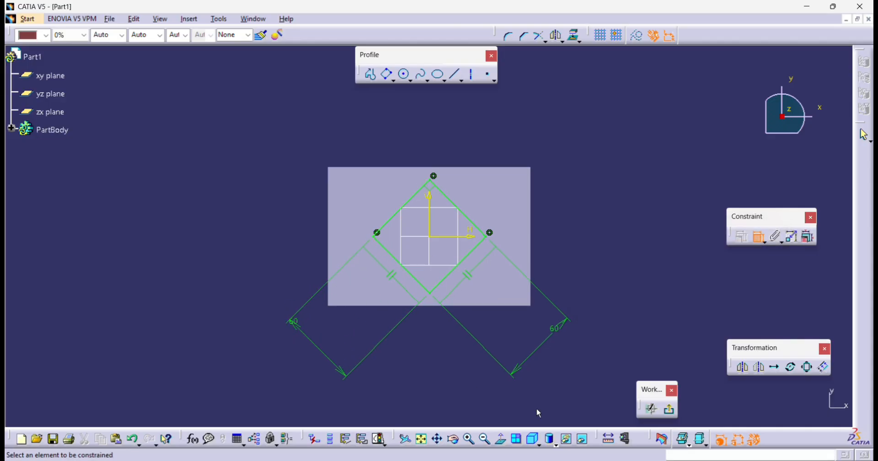
pyautogui.click(668, 409)
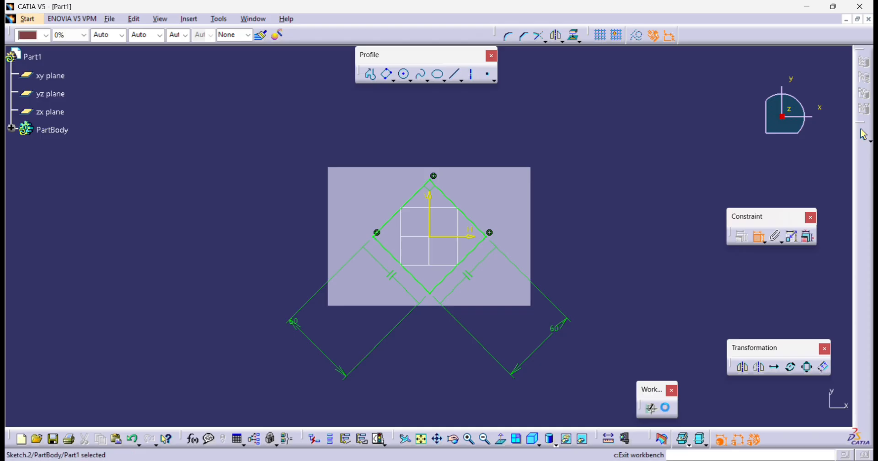
# - Change the block's pad length to 150 mm
pyautogui.moveTo(526, 269); pyautogui.dragTo(416, 253, button='middle')
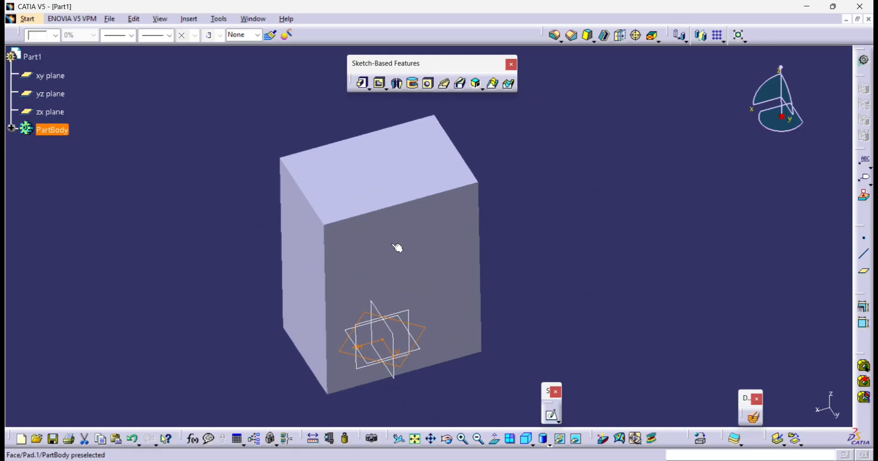
pyautogui.doubleClick(397, 247)
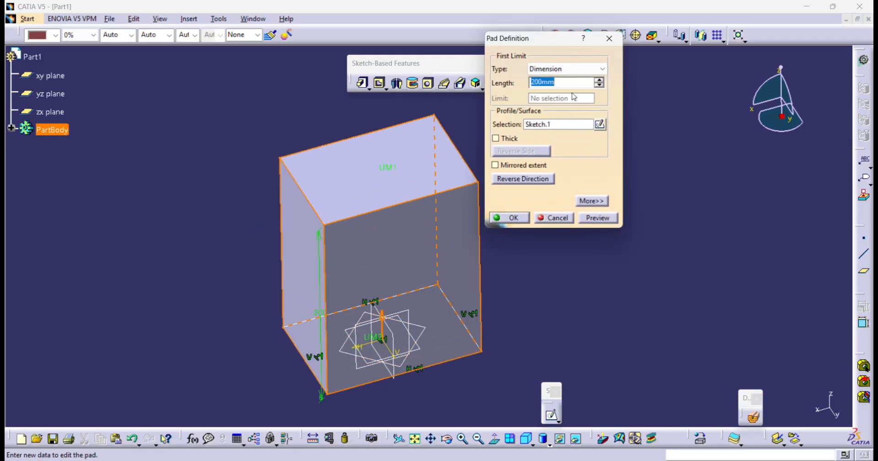
pyautogui.write('150')
pyautogui.press('Return')
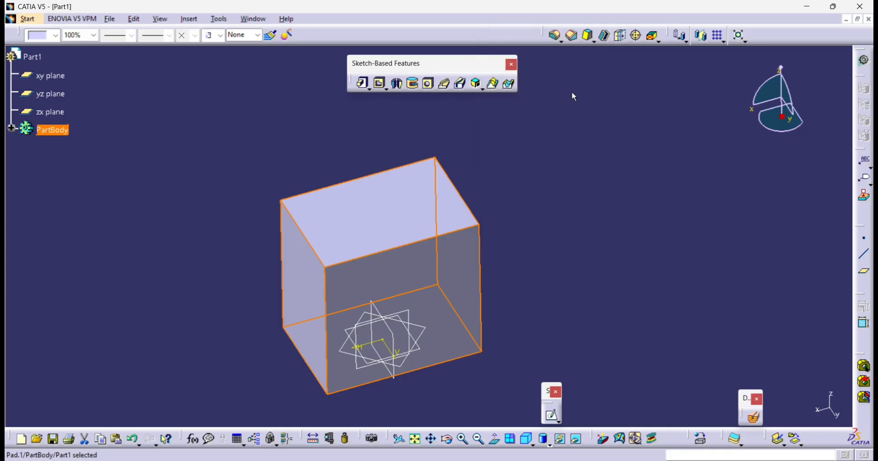
# - Sketch a circle with a radius of about 26.6 mm at the origin on the block's top face and exit the sketch
pyautogui.moveTo(434, 322); pyautogui.dragTo(429, 300, button='middle')
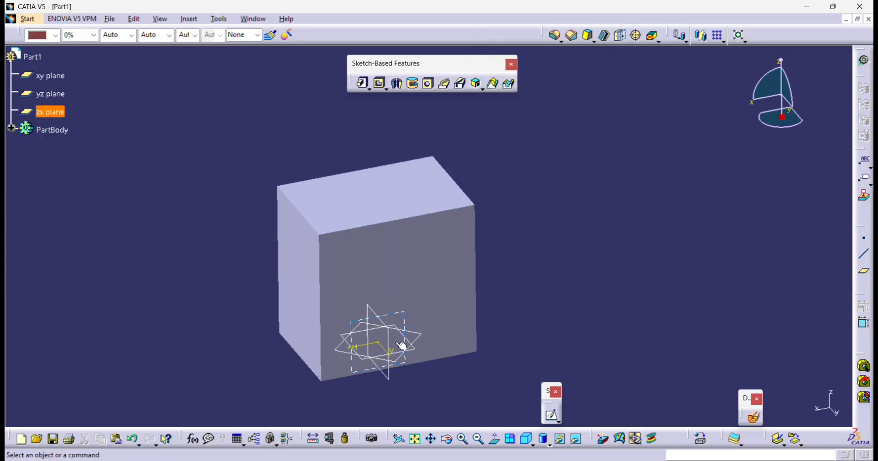
pyautogui.click(391, 203)
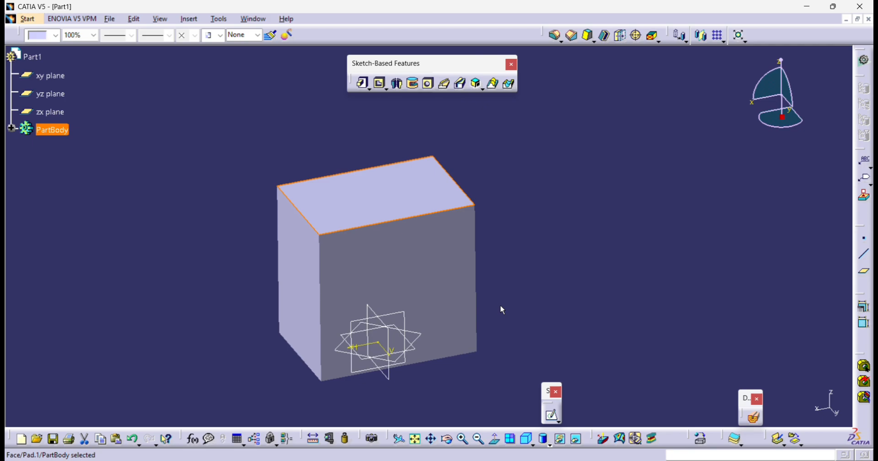
pyautogui.click(552, 415)
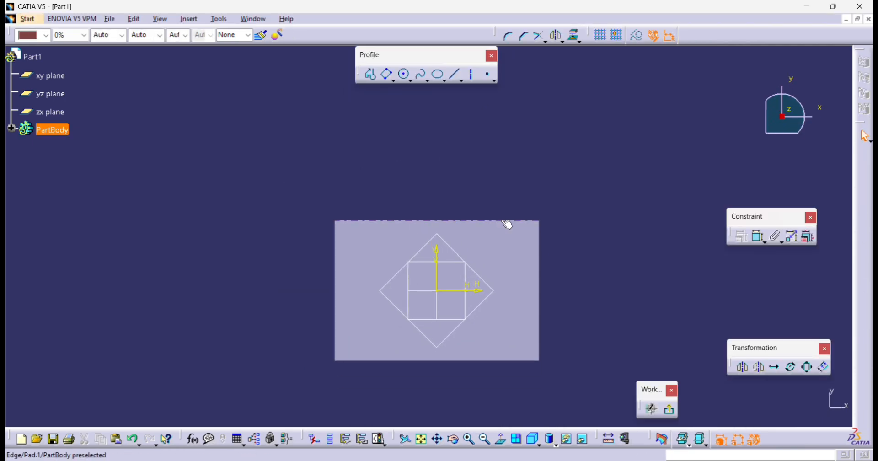
pyautogui.click(405, 75)
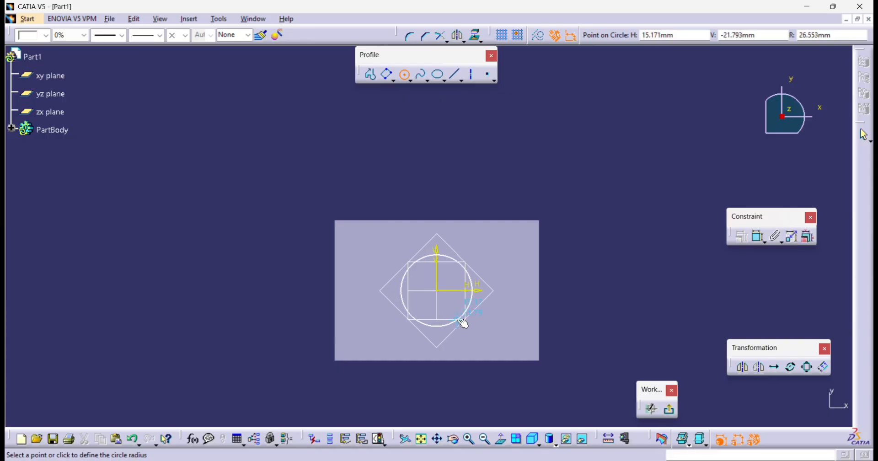
pyautogui.click(462, 323)
pyautogui.click(670, 410)
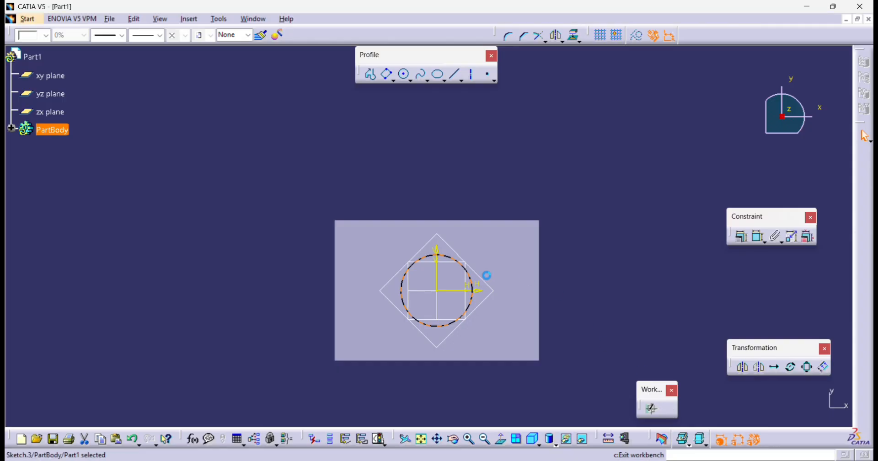
# - Expand the PartBody's feature list and start a separate new sketch on the block's top face
pyautogui.moveTo(451, 315)
pyautogui.mouseDown(button='middle')
pyautogui.moveTo(450, 267)
pyautogui.moveTo(455, 320)
pyautogui.mouseUp(button='middle')
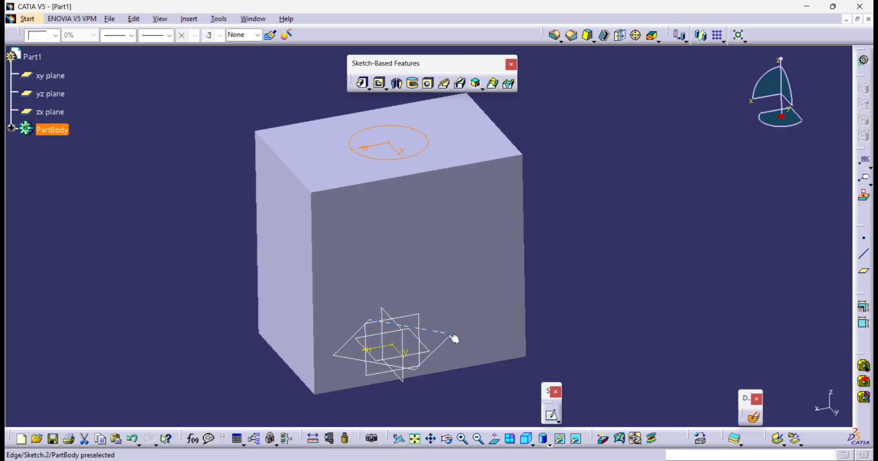
pyautogui.click(574, 302)
pyautogui.moveTo(456, 281)
pyautogui.mouseDown(button='middle')
pyautogui.moveTo(421, 269)
pyautogui.moveTo(390, 277)
pyautogui.moveTo(402, 203)
pyautogui.moveTo(410, 225)
pyautogui.mouseUp(button='middle')
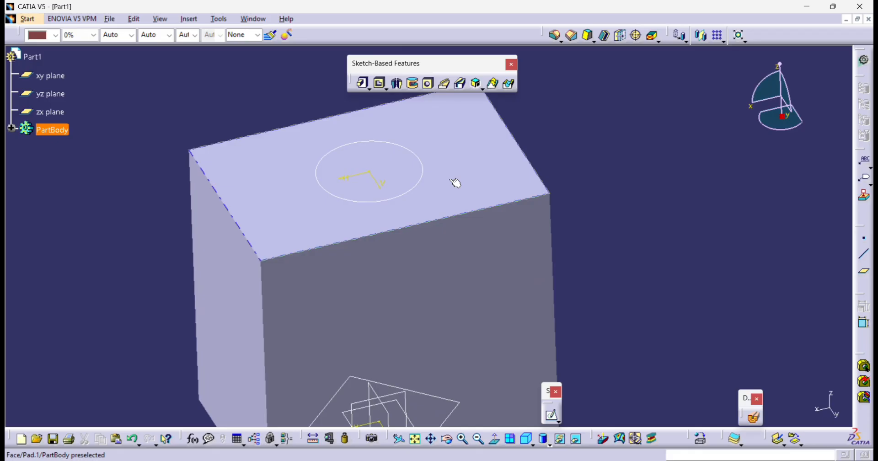
pyautogui.middleClick(426, 248)
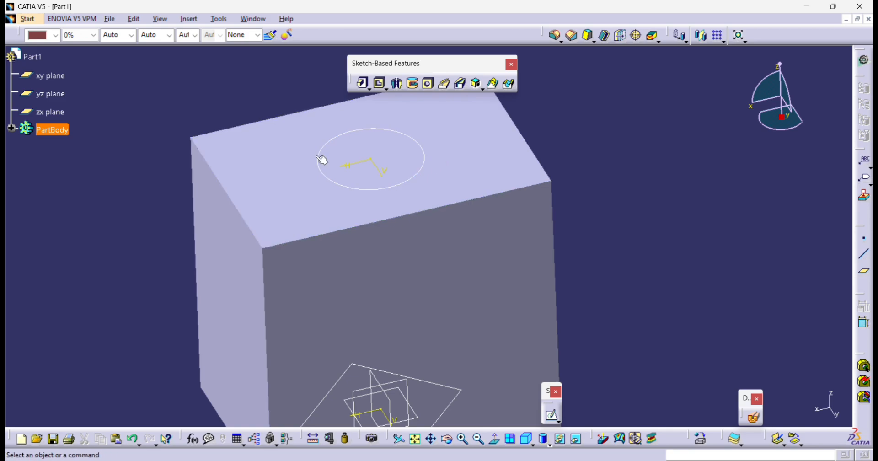
pyautogui.click(12, 129)
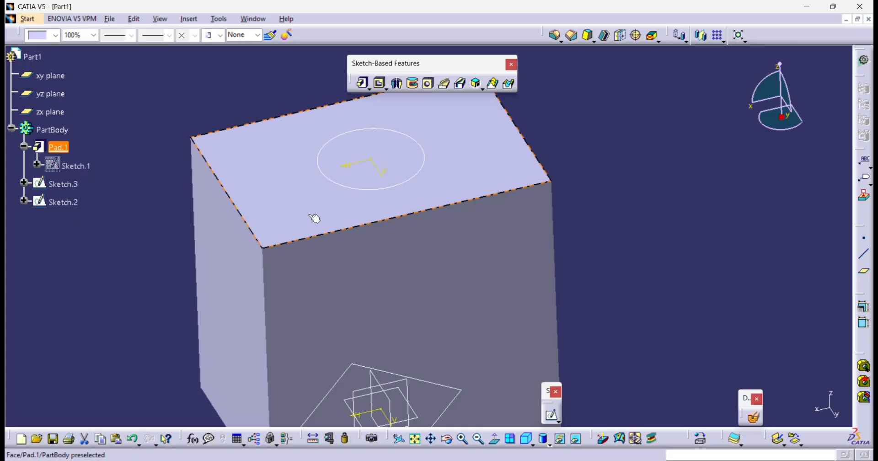
pyautogui.click(551, 414)
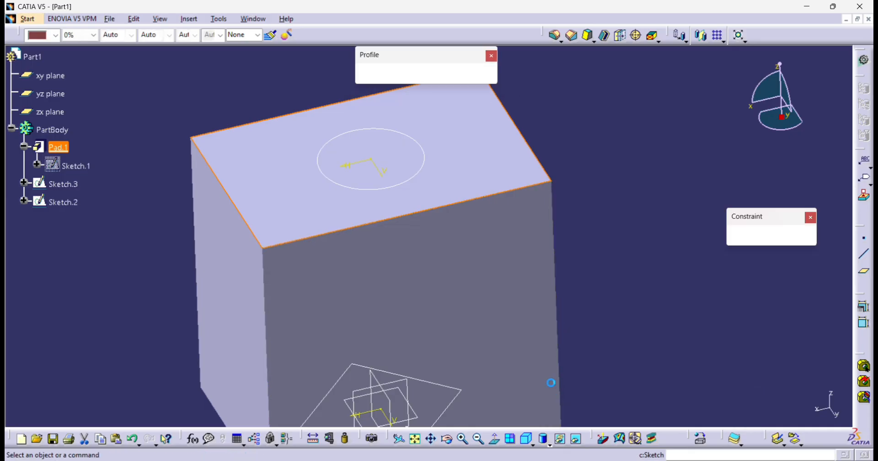
pyautogui.moveTo(482, 261); pyautogui.dragTo(474, 169, button='middle')
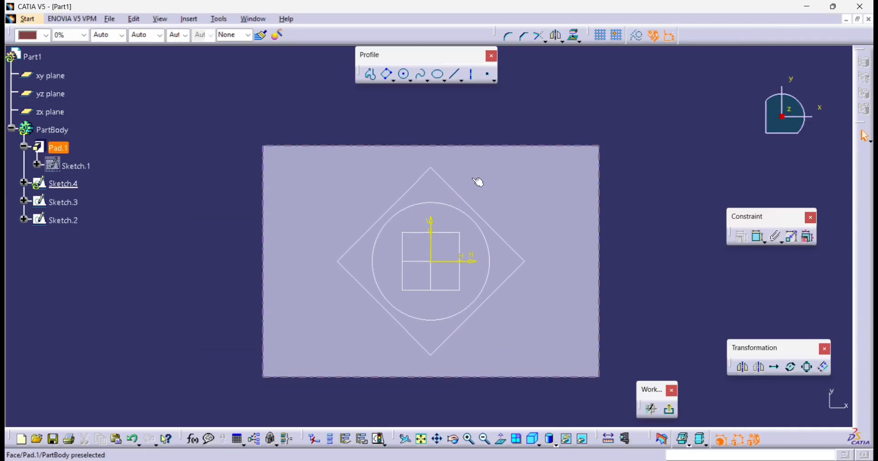
# - Place four points on the horizontal and vertical axes just outside the circle, one on each side of the origin
pyautogui.click(487, 75)
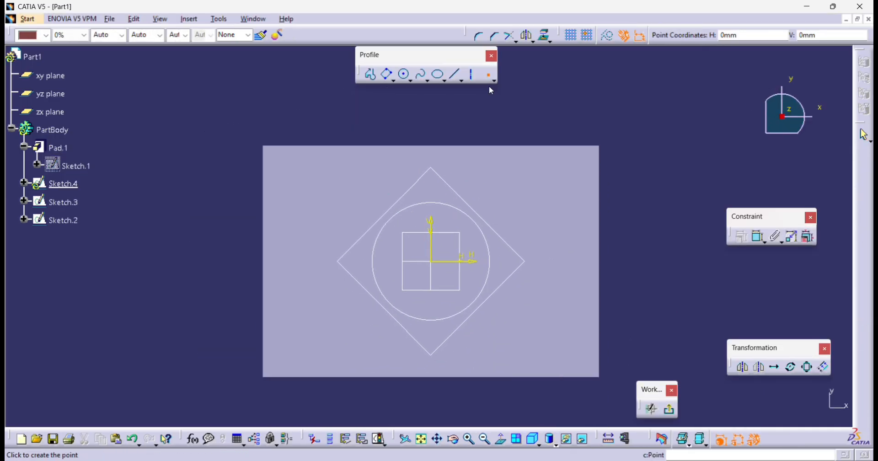
pyautogui.click(502, 261)
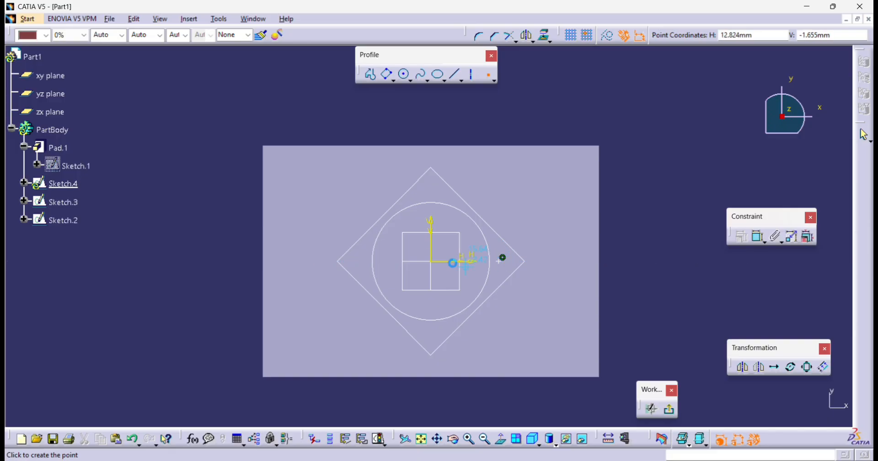
pyautogui.click(435, 189)
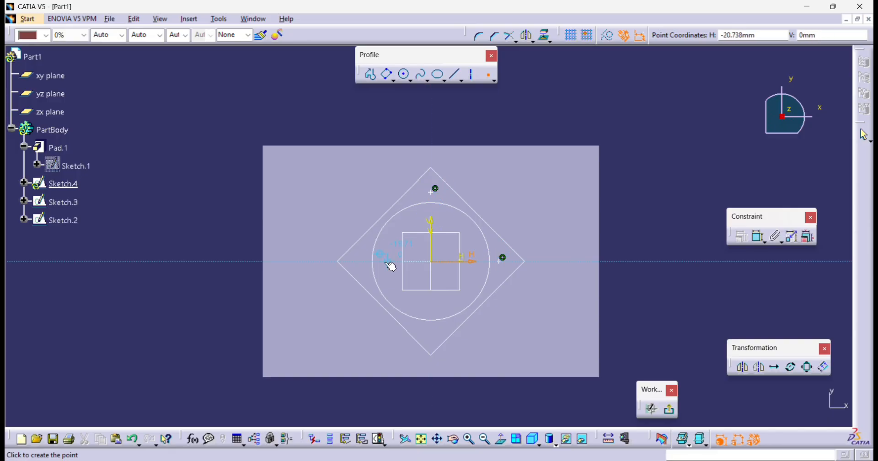
pyautogui.click(362, 261)
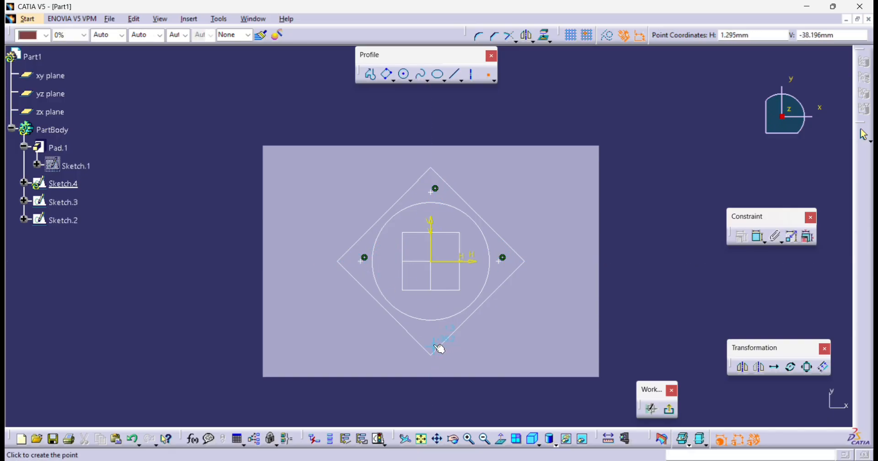
pyautogui.click(430, 331)
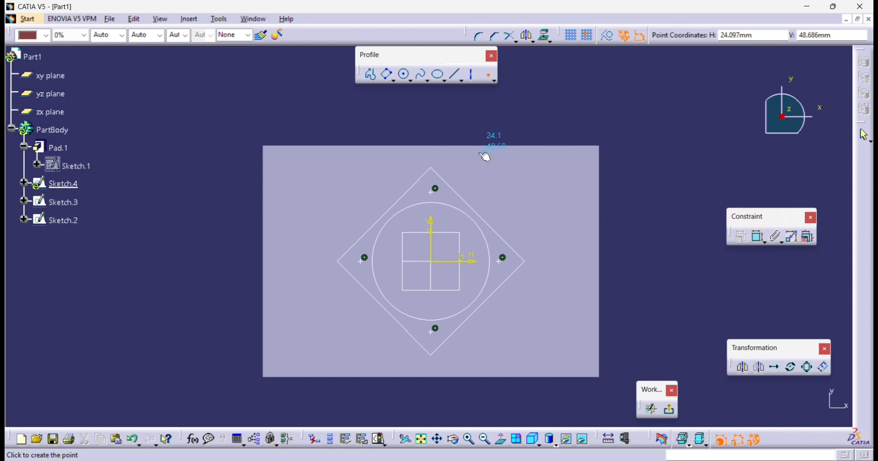
# - Constrain the right and upper points to be coincident with the circle
pyautogui.click(758, 237)
pyautogui.click(492, 267)
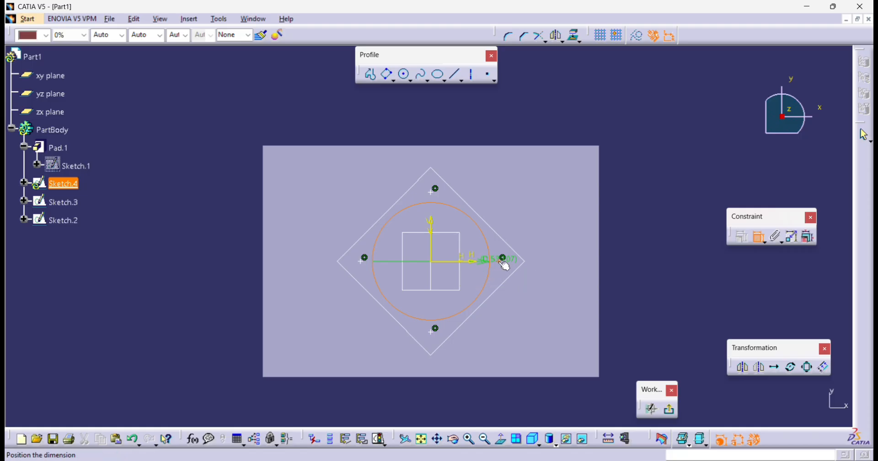
pyautogui.rightClick(515, 116)
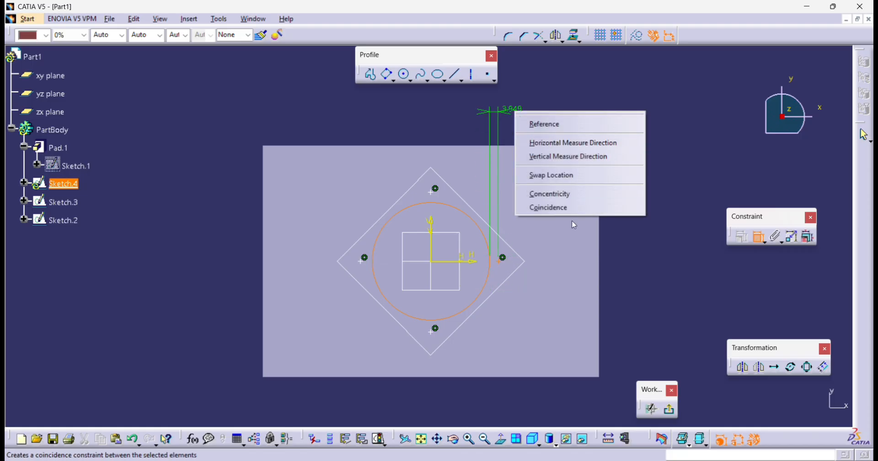
pyautogui.click(562, 206)
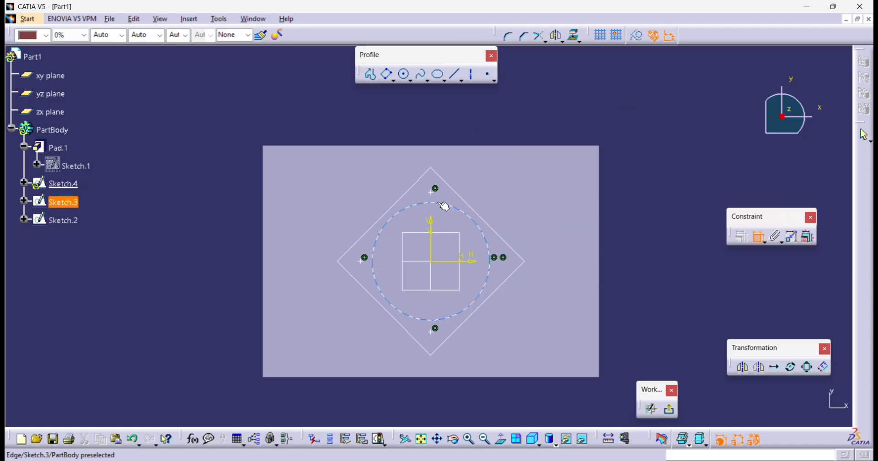
pyautogui.click(441, 206)
pyautogui.rightClick(471, 122)
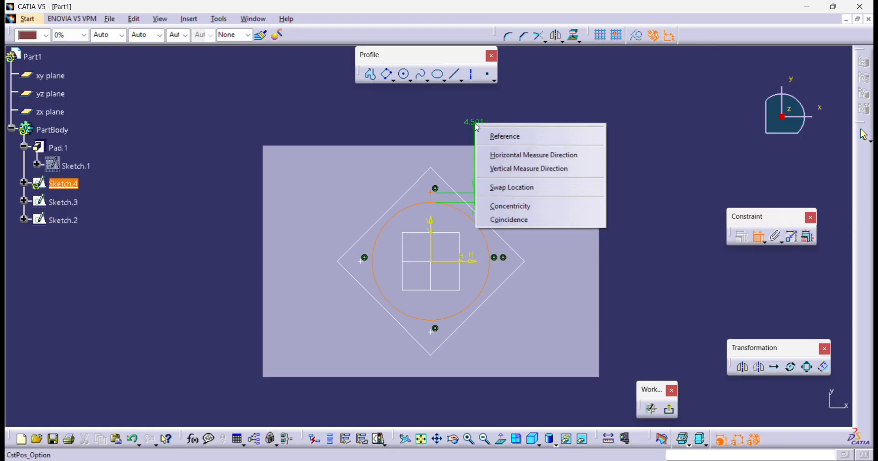
pyautogui.click(521, 218)
# - Constrain the left and lower points to be coincident with the circle and exit the sketch
pyautogui.click(376, 268)
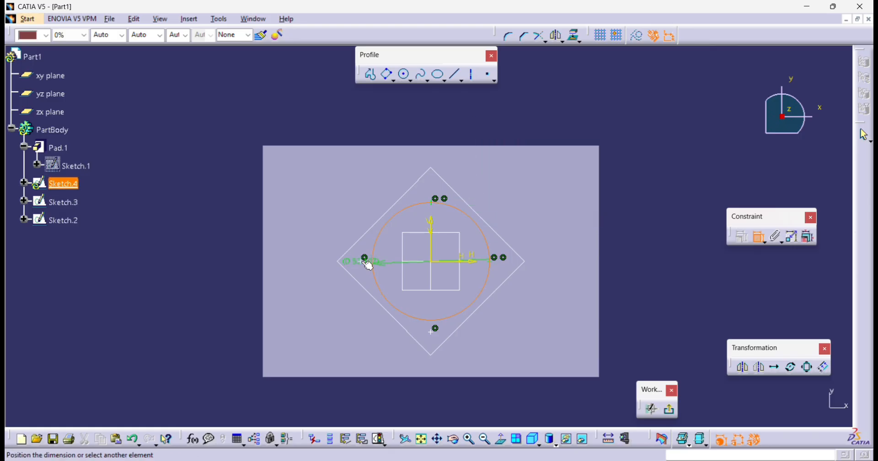
pyautogui.rightClick(234, 274)
pyautogui.click(274, 371)
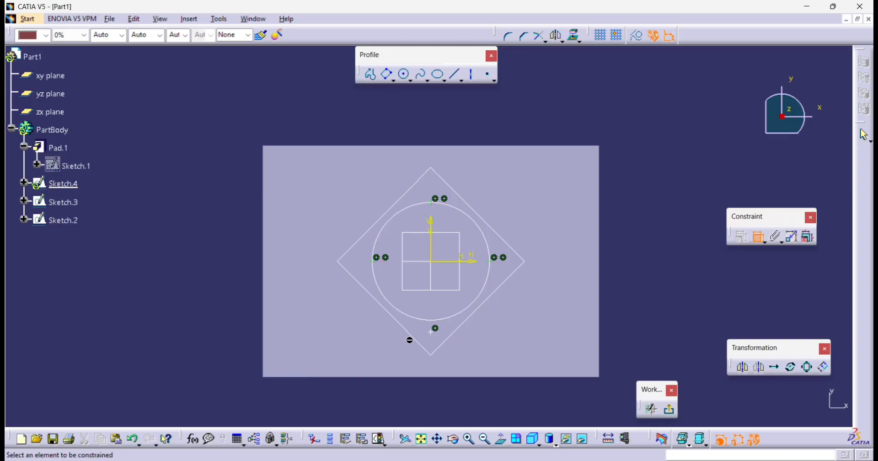
pyautogui.click(434, 321)
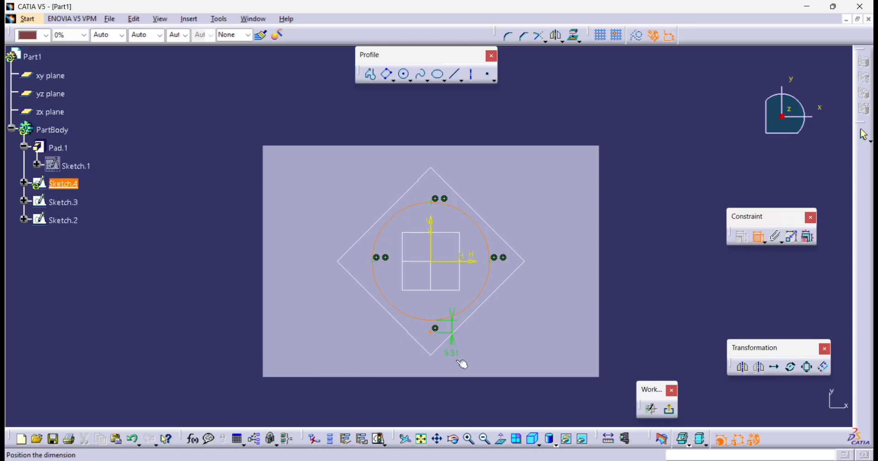
pyautogui.rightClick(475, 402)
pyautogui.click(514, 395)
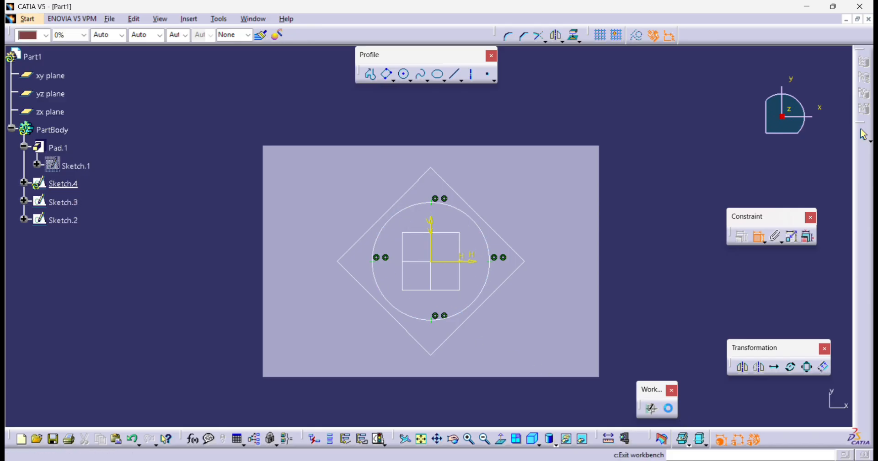
pyautogui.click(668, 408)
pyautogui.click(115, 252)
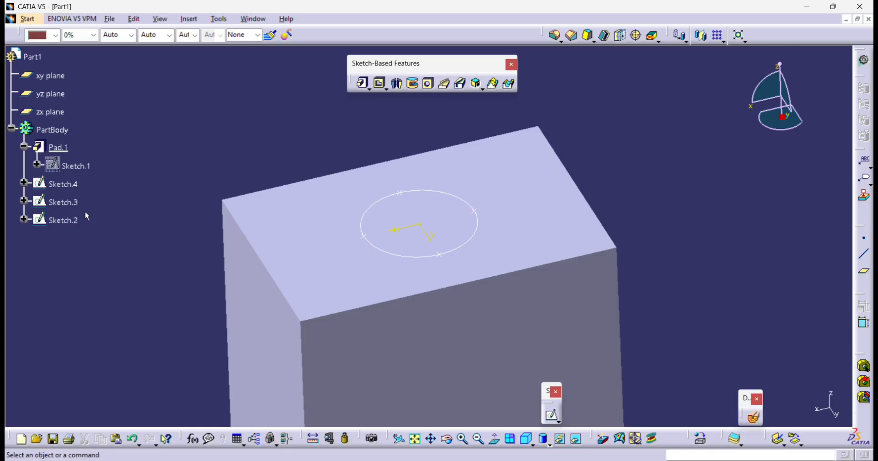
# - Start a Removed Multi-Sections Solid using the top-face circle as the first section and the tilted base square as the second
pyautogui.moveTo(233, 166); pyautogui.dragTo(260, 196, button='middle')
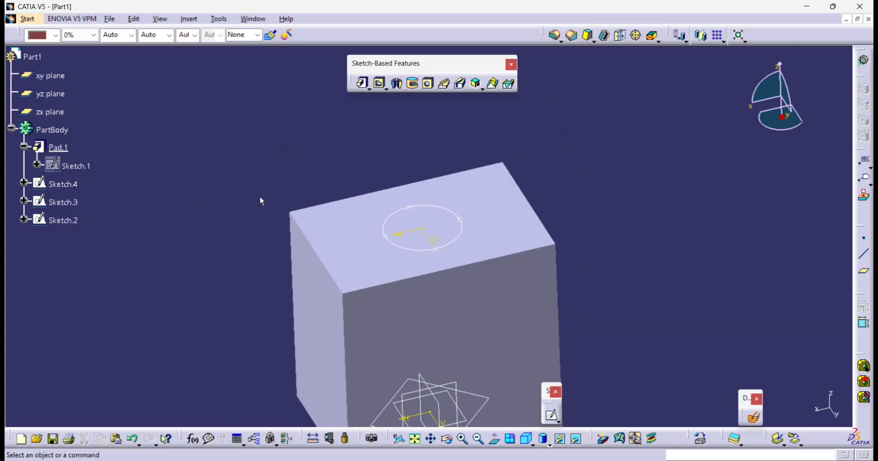
pyautogui.moveTo(317, 192); pyautogui.dragTo(418, 239, button='middle')
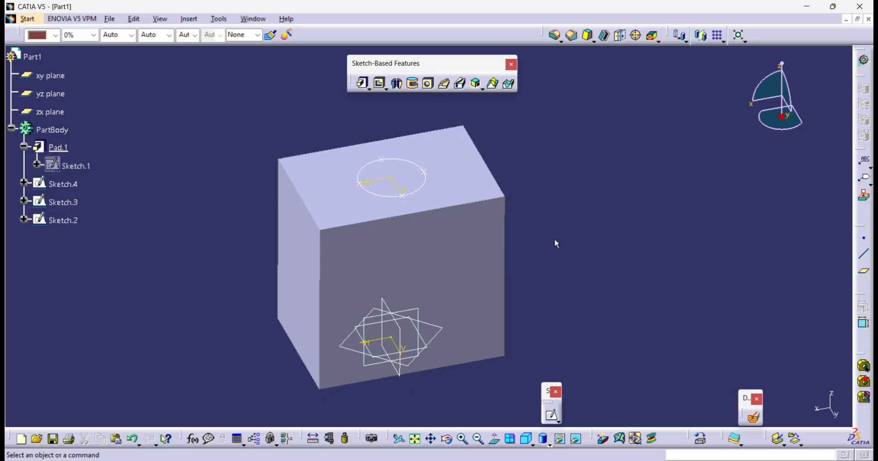
pyautogui.click(508, 85)
pyautogui.moveTo(494, 198)
pyautogui.mouseDown(button='middle')
pyautogui.moveTo(438, 196)
pyautogui.moveTo(429, 153)
pyautogui.moveTo(429, 177)
pyautogui.moveTo(402, 190)
pyautogui.mouseUp(button='middle')
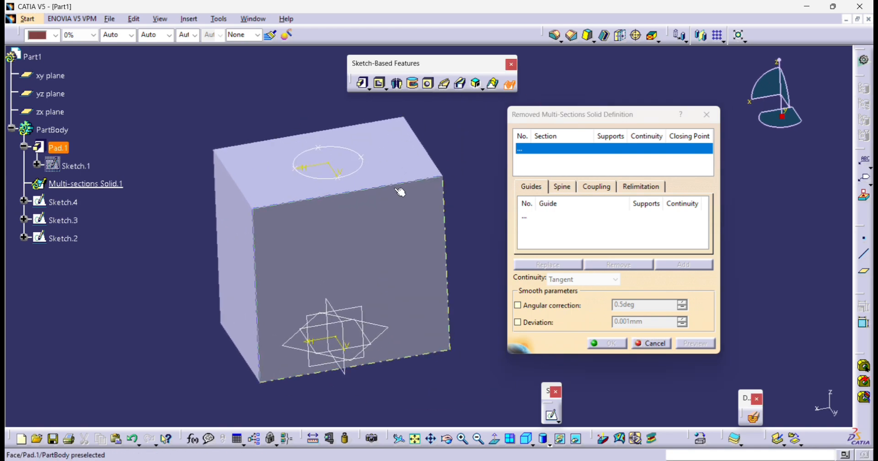
pyautogui.click(362, 174)
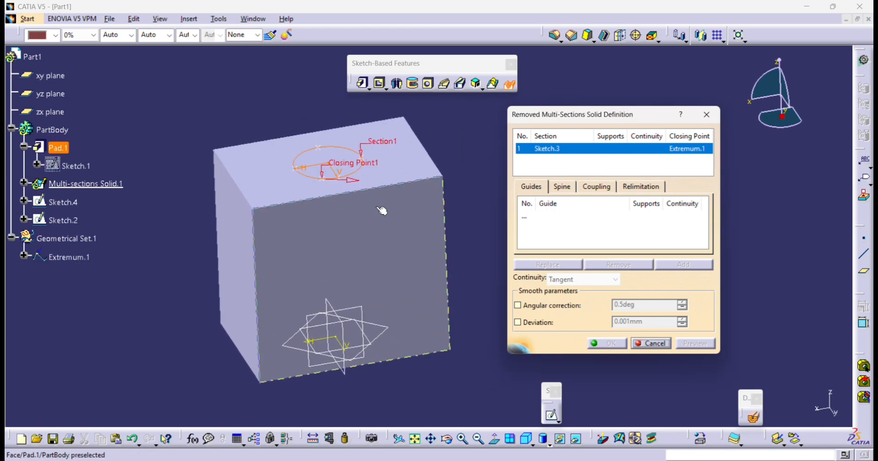
pyautogui.click(380, 340)
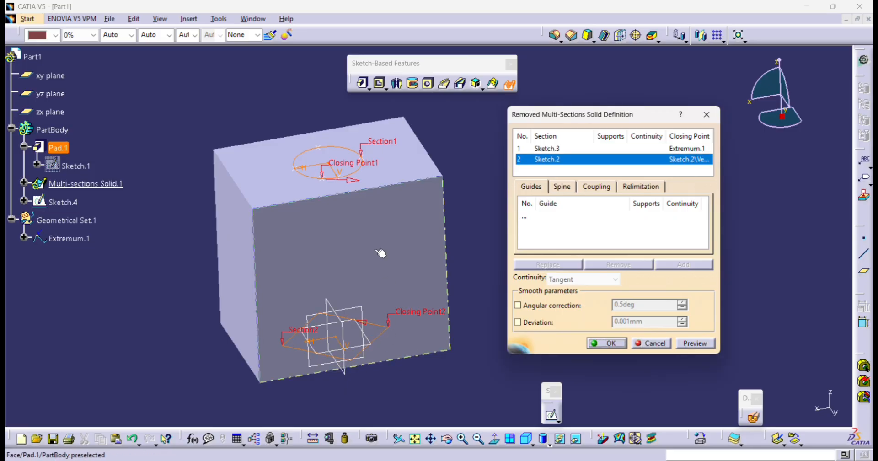
# - Replace the circle section's closing point with the sketched point on the circle that lines up with the square's closing corner
pyautogui.moveTo(408, 359); pyautogui.dragTo(412, 333, button='middle')
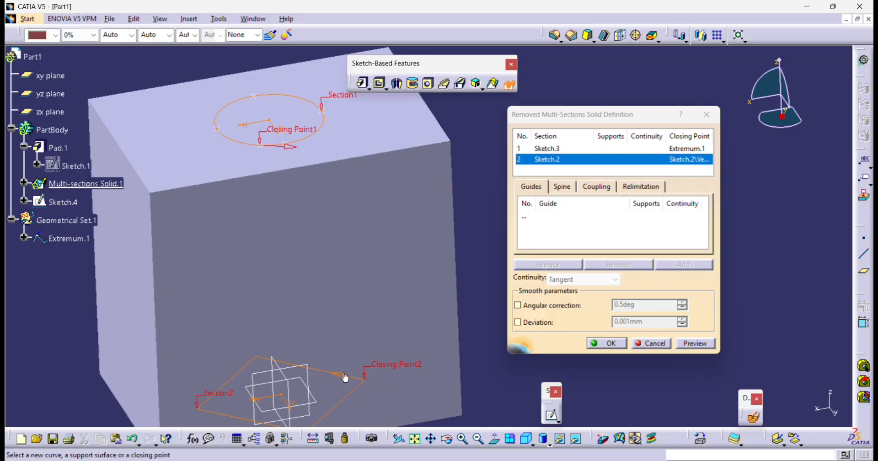
pyautogui.moveTo(347, 377); pyautogui.dragTo(351, 355, button='middle')
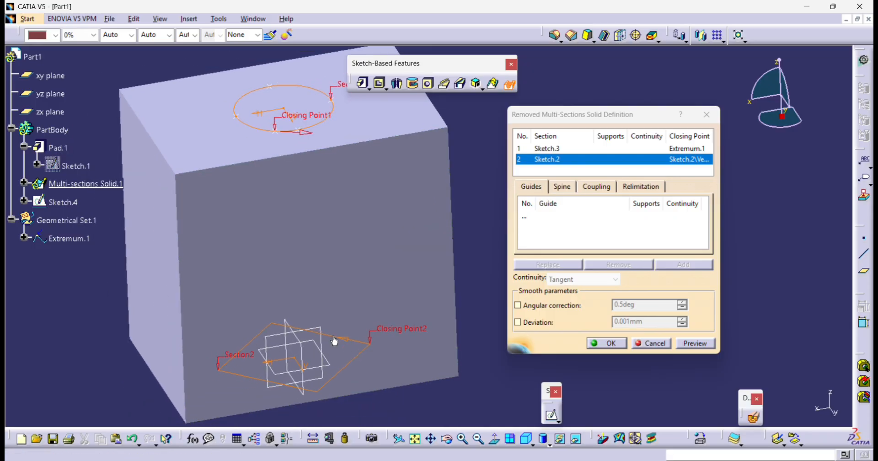
pyautogui.moveTo(293, 156); pyautogui.dragTo(261, 174, button='middle')
pyautogui.moveTo(327, 307); pyautogui.dragTo(370, 368, button='middle')
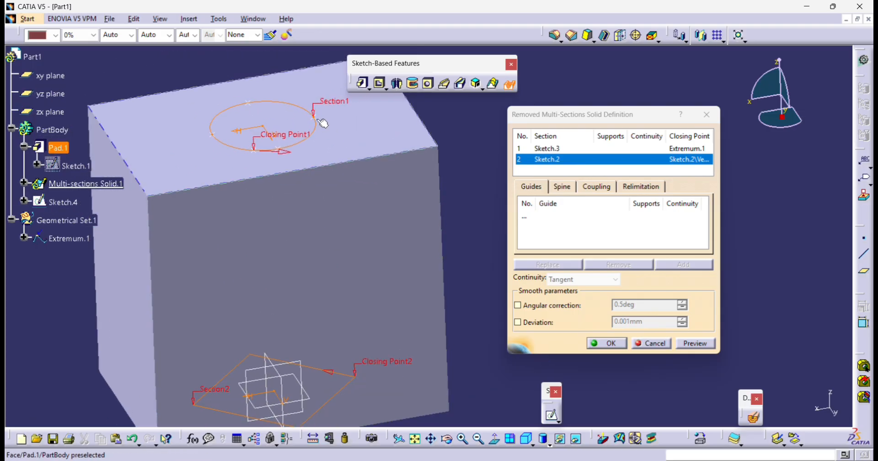
pyautogui.moveTo(331, 162); pyautogui.dragTo(331, 206, button='middle')
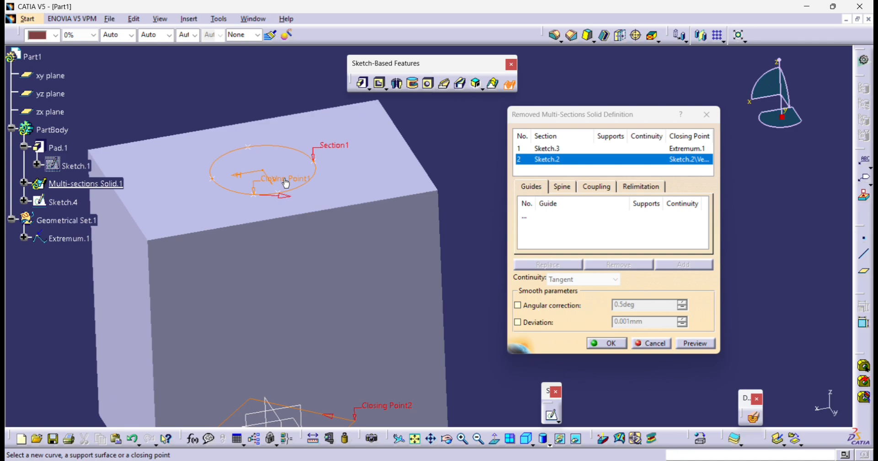
pyautogui.rightClick(286, 183)
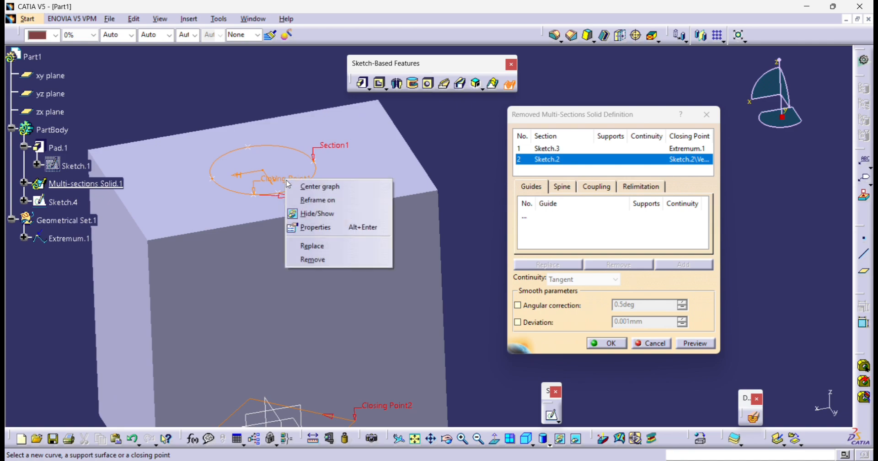
pyautogui.click(304, 249)
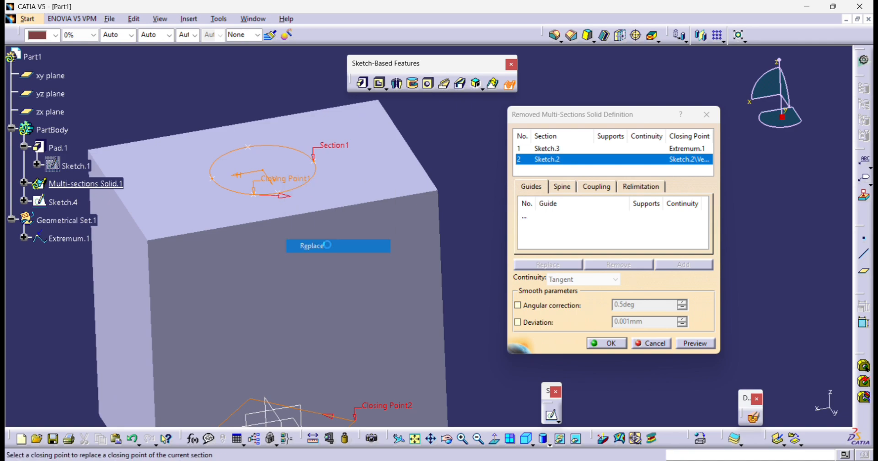
pyautogui.click(314, 160)
# - Set the sections coupling to Ratio and preview the removed multi-sections solid from above and below the block
pyautogui.moveTo(332, 178); pyautogui.dragTo(366, 329, button='middle')
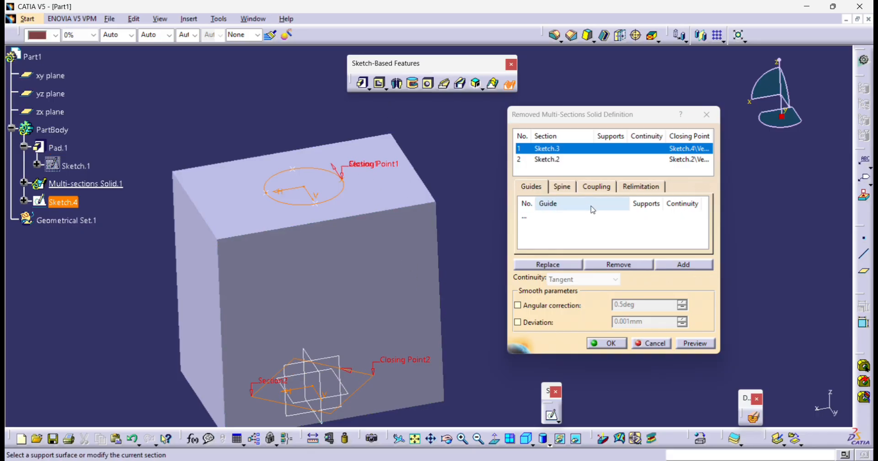
pyautogui.click(597, 186)
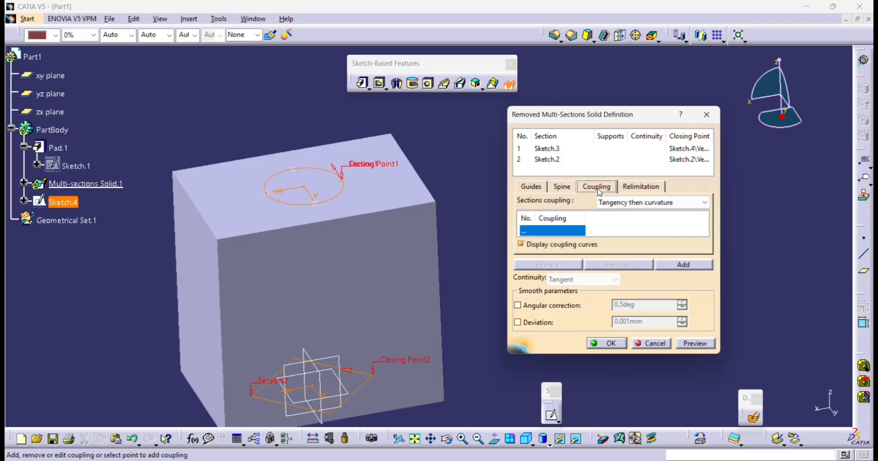
pyautogui.click(603, 203)
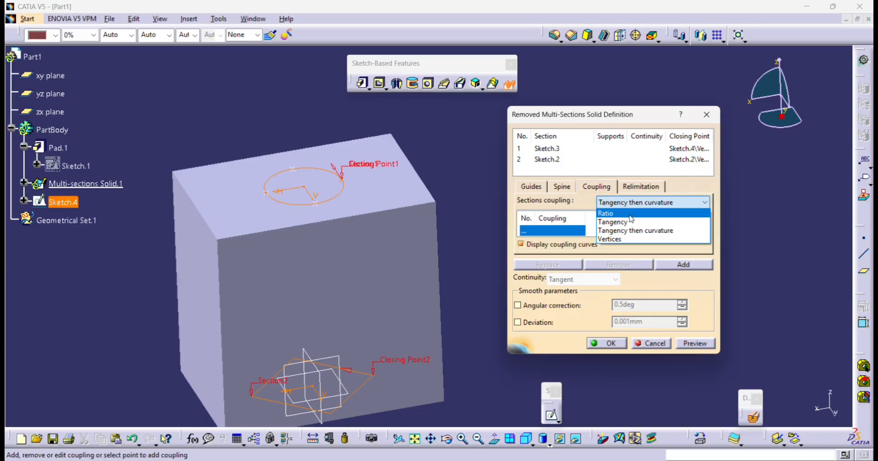
pyautogui.click(631, 217)
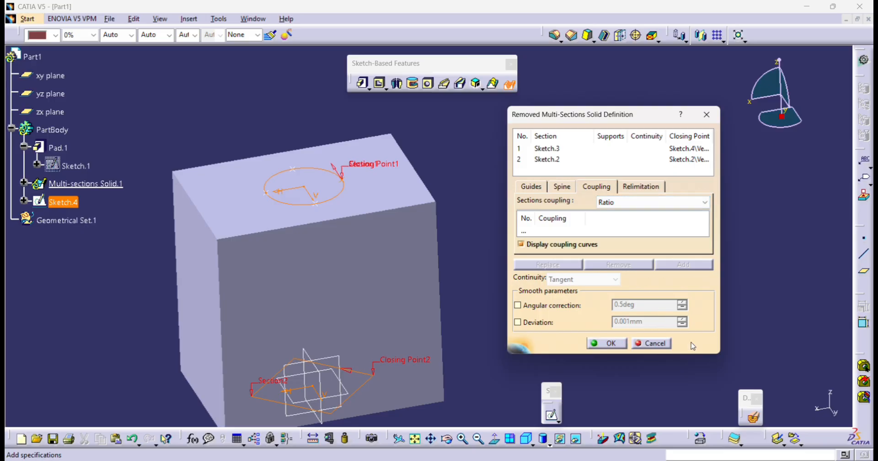
pyautogui.moveTo(462, 228); pyautogui.dragTo(459, 258, button='middle')
pyautogui.moveTo(390, 203); pyautogui.dragTo(384, 268, button='middle')
pyautogui.moveTo(364, 240); pyautogui.dragTo(368, 288, button='middle')
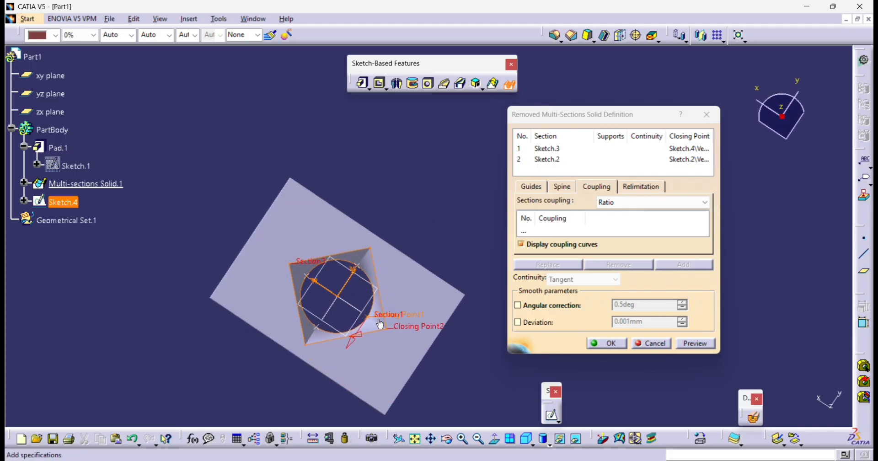
pyautogui.moveTo(380, 323); pyautogui.dragTo(378, 348, button='middle')
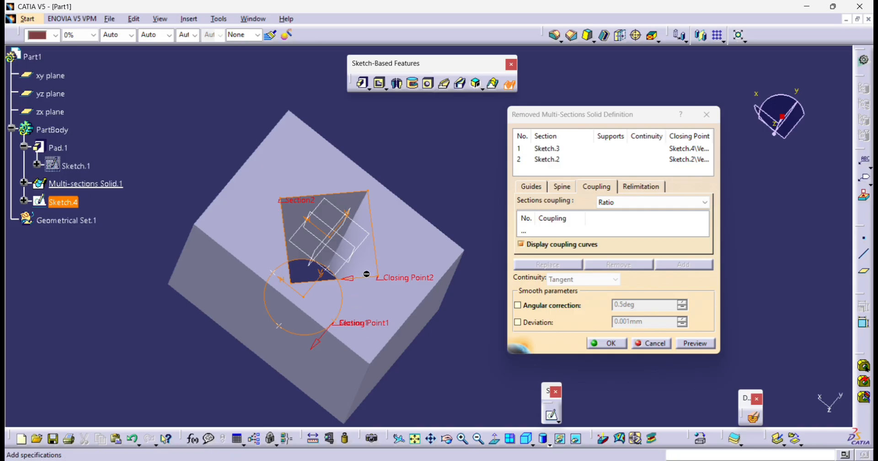
pyautogui.moveTo(423, 326); pyautogui.dragTo(436, 379, button='middle')
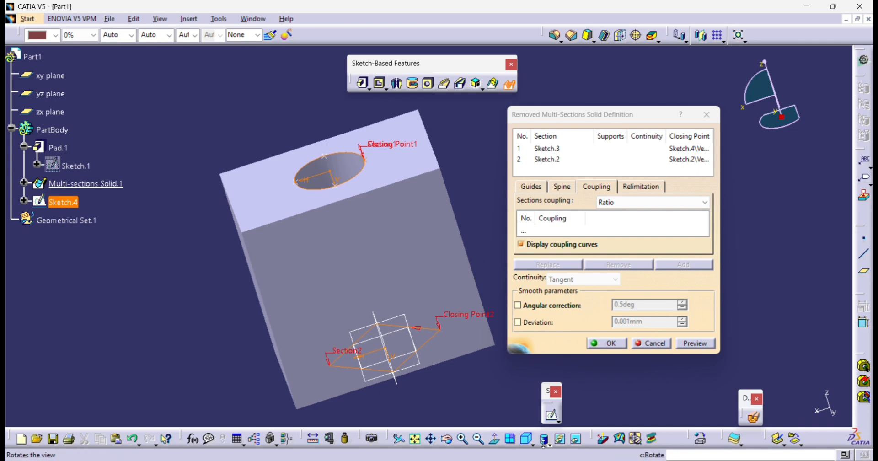
# - Display the model shaded with edges and confirm the removed multi-sections solid between the circle and the square
pyautogui.click(560, 441)
pyautogui.click(549, 444)
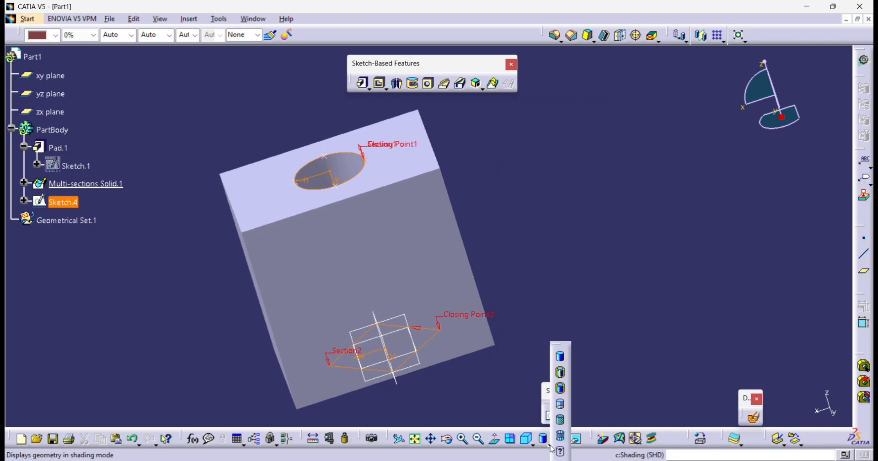
pyautogui.click(560, 374)
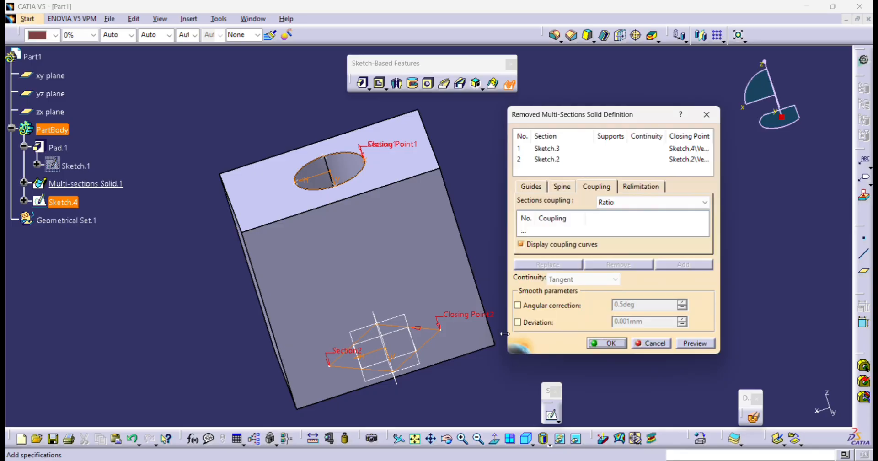
pyautogui.moveTo(348, 250); pyautogui.dragTo(407, 222, button='middle')
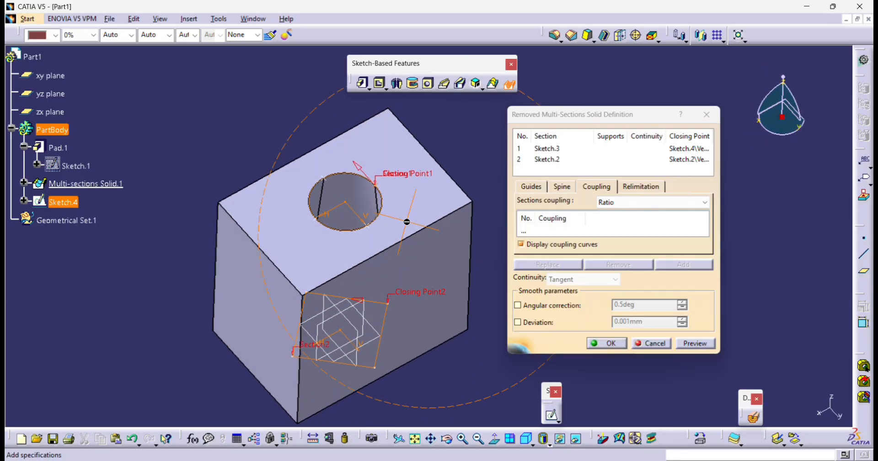
pyautogui.click(631, 343)
pyautogui.moveTo(508, 366); pyautogui.dragTo(464, 290, button='middle')
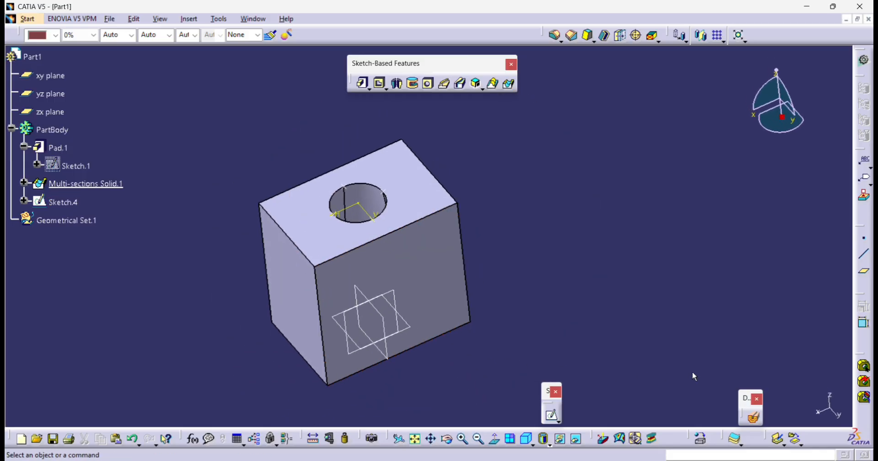
# - Clip the block with a temporary section plane to inspect the circle-to-square hole, and turn the clipping off again
pyautogui.click(751, 419)
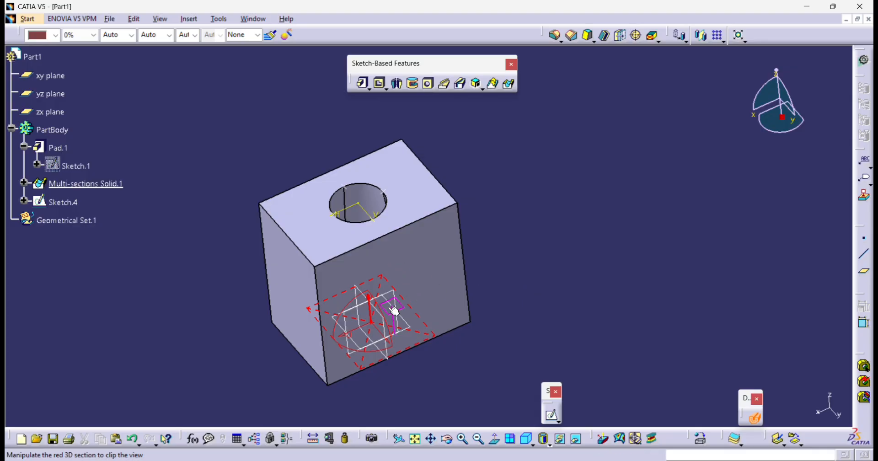
pyautogui.moveTo(448, 251); pyautogui.dragTo(400, 262, button='middle')
pyautogui.moveTo(385, 263); pyautogui.dragTo(352, 274, button='middle')
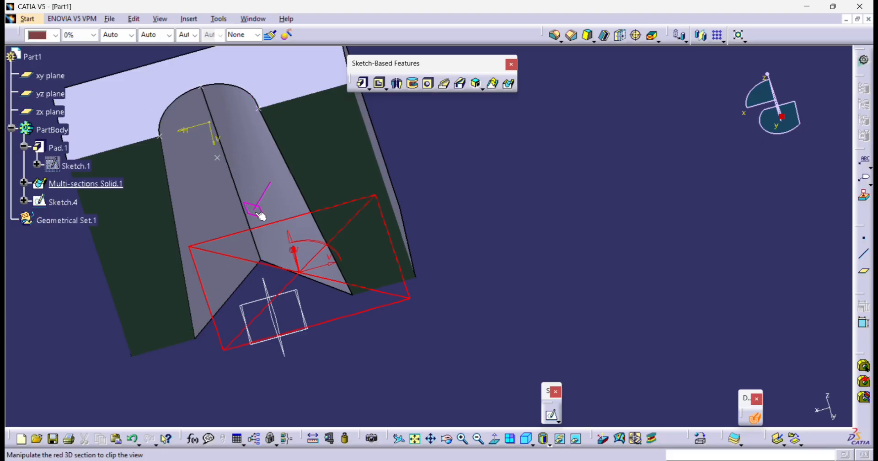
pyautogui.moveTo(271, 195); pyautogui.dragTo(292, 227, button='middle')
pyautogui.moveTo(305, 178); pyautogui.dragTo(422, 245, button='middle')
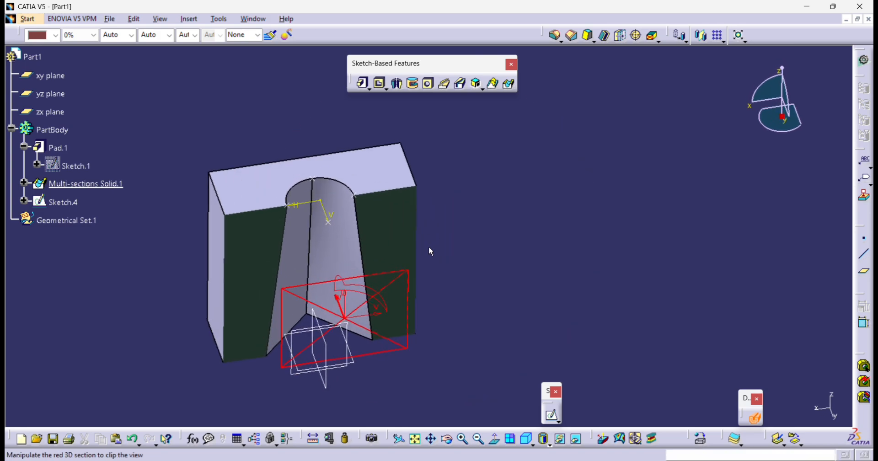
pyautogui.click(747, 411)
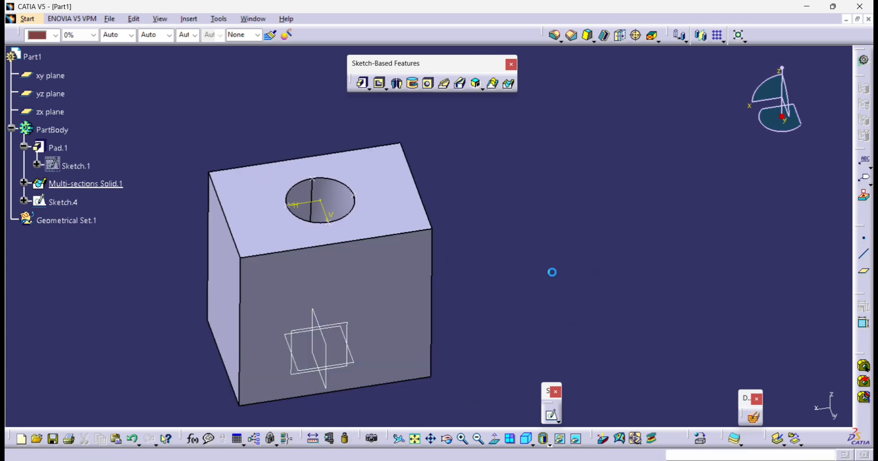
# - Undo the removed multi-sections solid and start its definition again, reviewing the relimitation and coupling options
pyautogui.moveTo(480, 245)
pyautogui.mouseDown(button='middle')
pyautogui.moveTo(486, 288)
pyautogui.moveTo(485, 214)
pyautogui.moveTo(489, 251)
pyautogui.moveTo(430, 231)
pyautogui.mouseUp(button='middle')
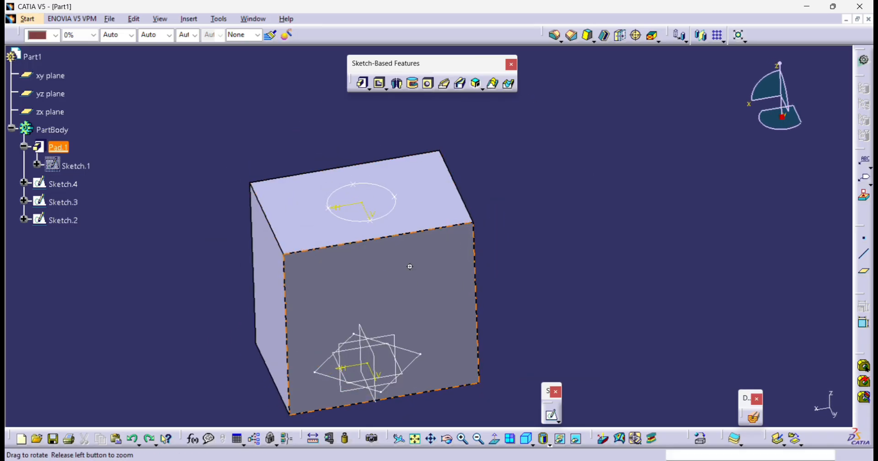
pyautogui.moveTo(419, 288); pyautogui.dragTo(406, 254, button='middle')
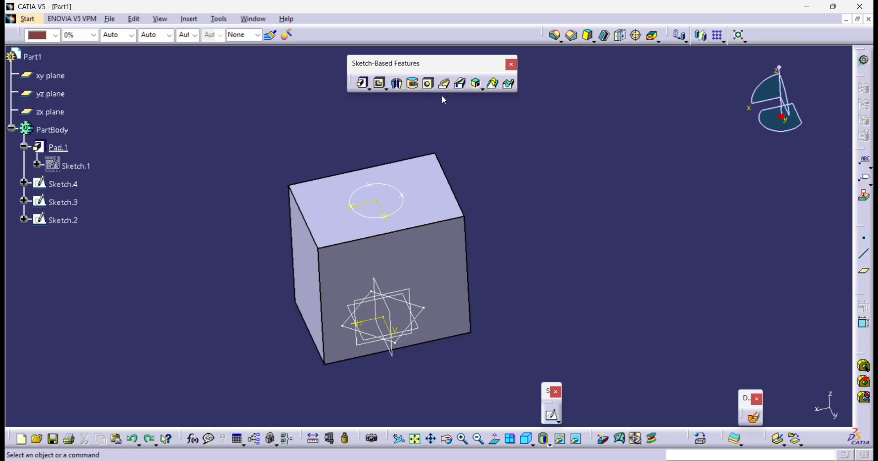
pyautogui.click(506, 89)
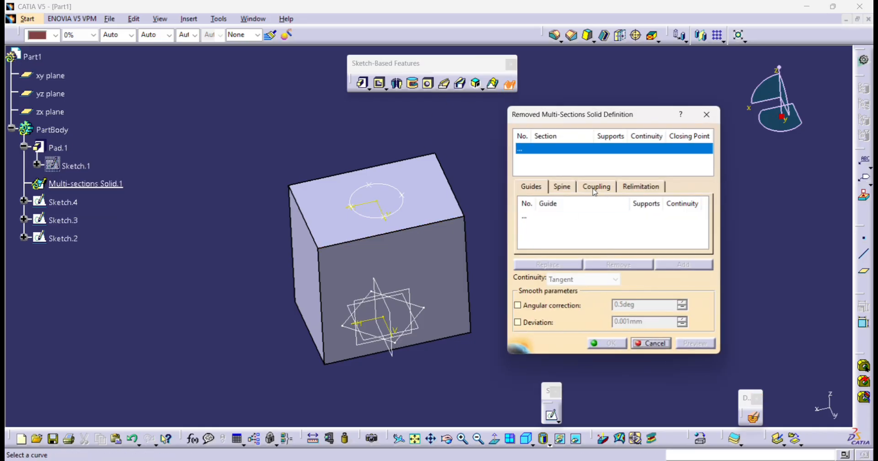
pyautogui.click(642, 187)
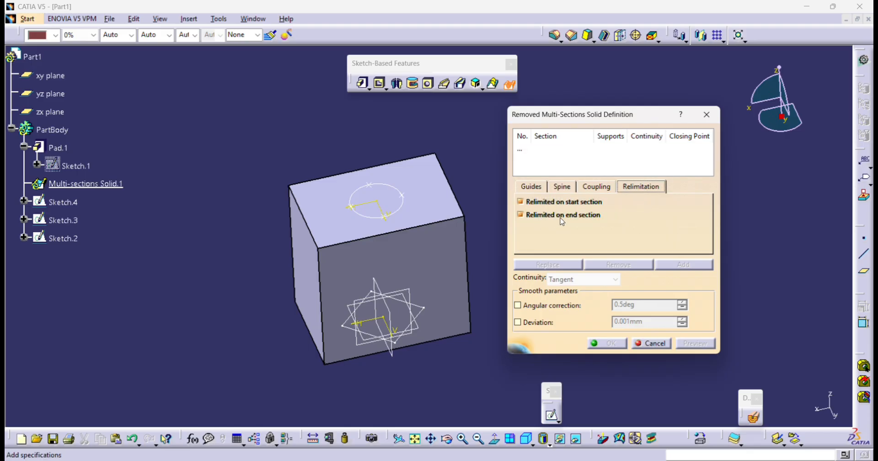
pyautogui.click(591, 191)
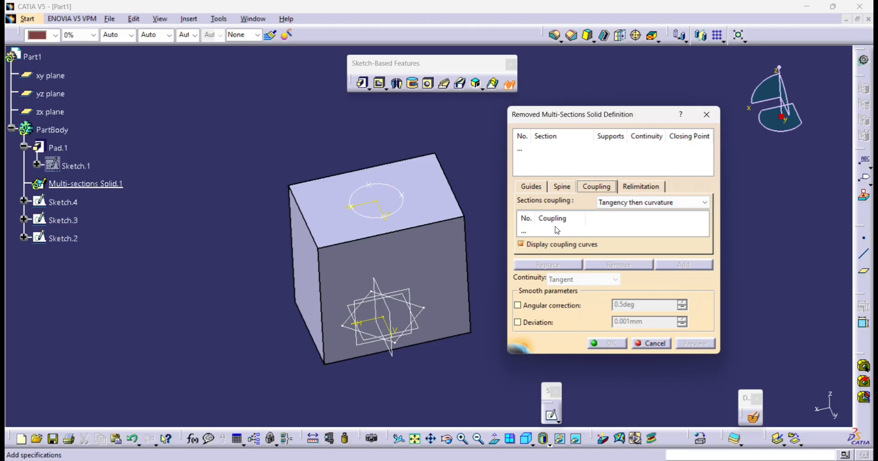
pyautogui.click(527, 151)
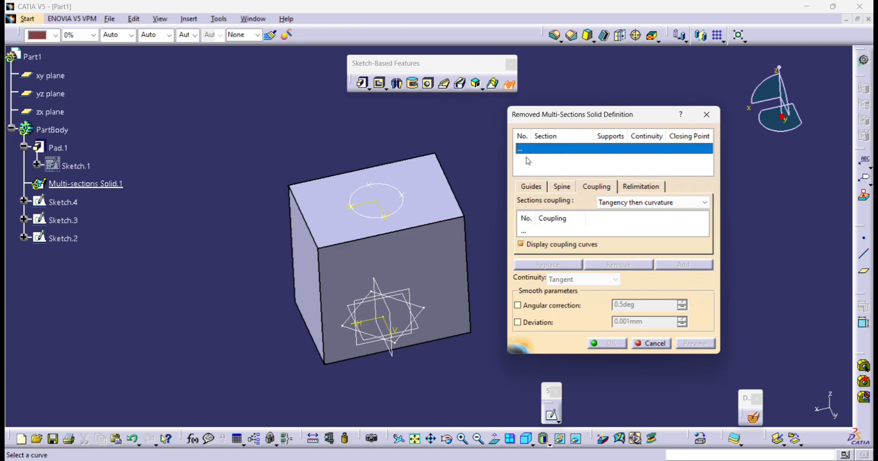
pyautogui.click(404, 210)
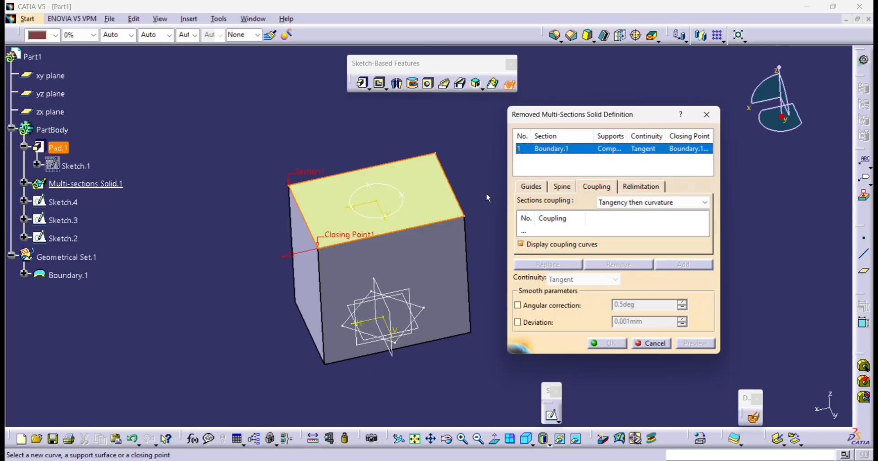
pyautogui.click(417, 206)
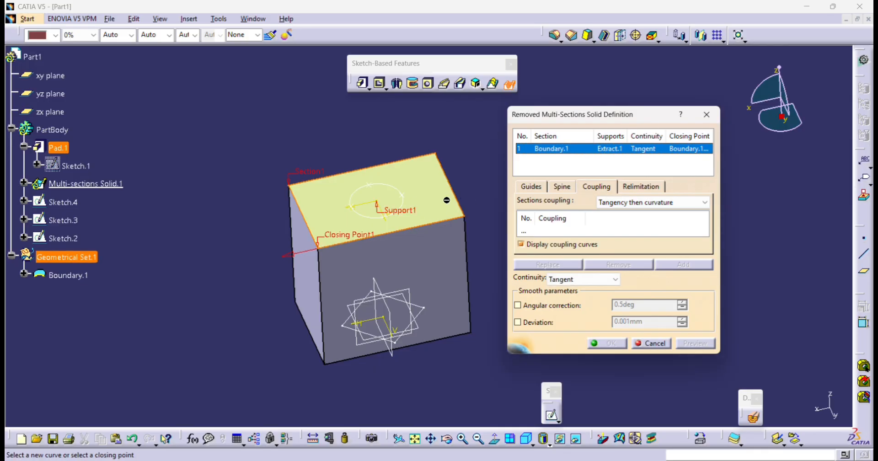
pyautogui.click(440, 199)
pyautogui.rightClick(563, 150)
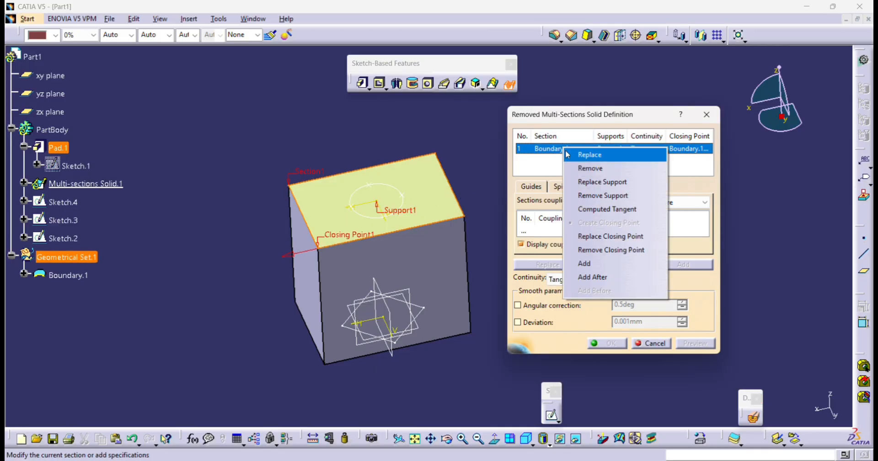
pyautogui.click(581, 170)
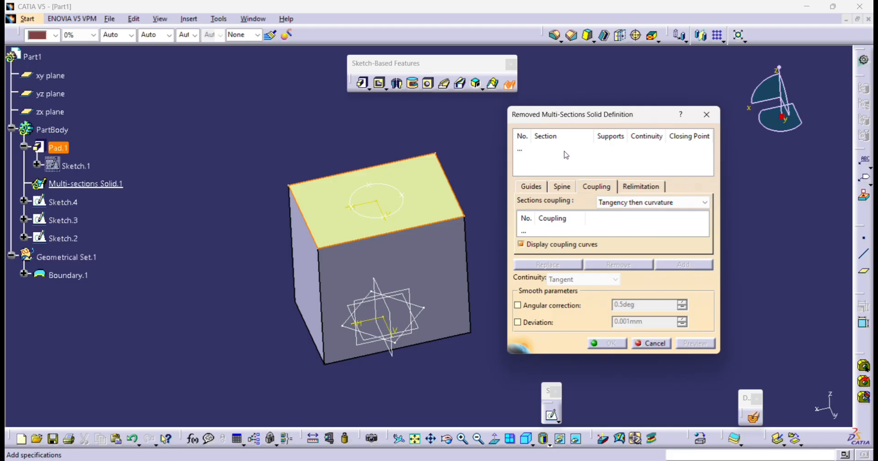
pyautogui.click(528, 149)
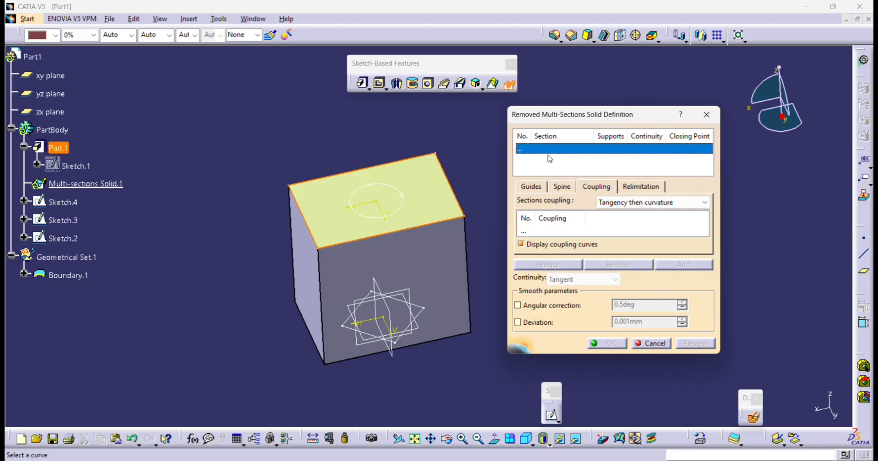
pyautogui.click(405, 209)
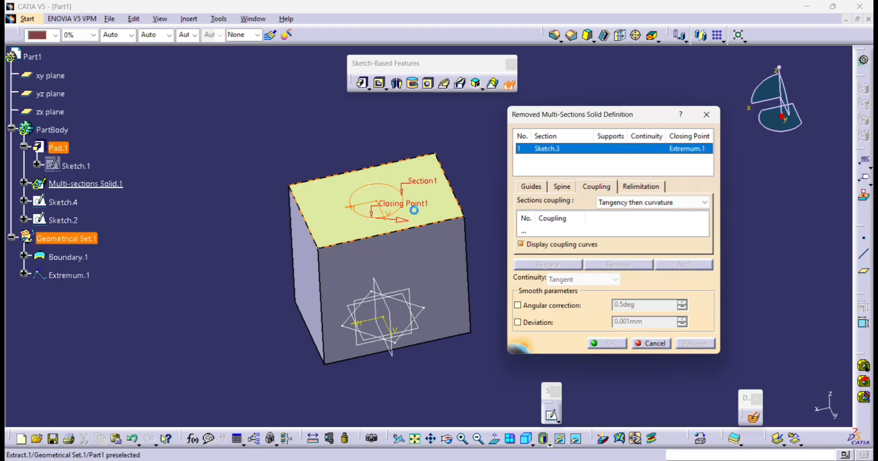
pyautogui.moveTo(444, 256); pyautogui.dragTo(448, 267, button='middle')
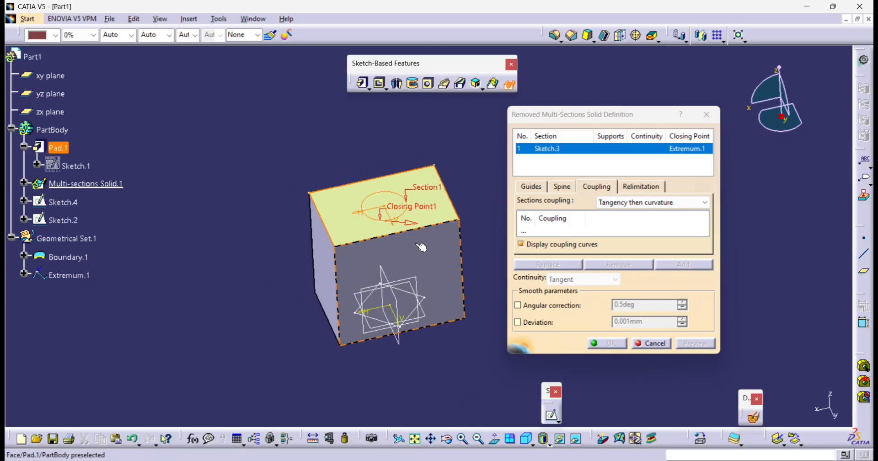
pyautogui.click(651, 343)
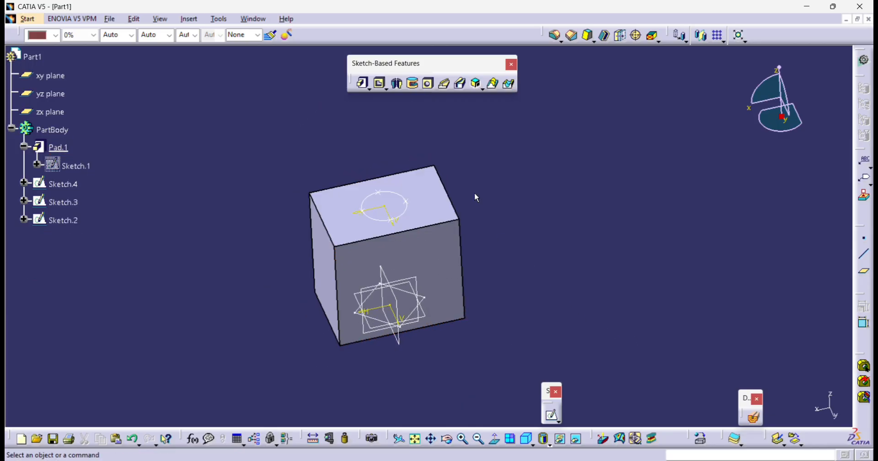
# - Start a Removed Multi-Sections Solid with the circle on the block's top face and the larger base square as its sections
pyautogui.click(511, 84)
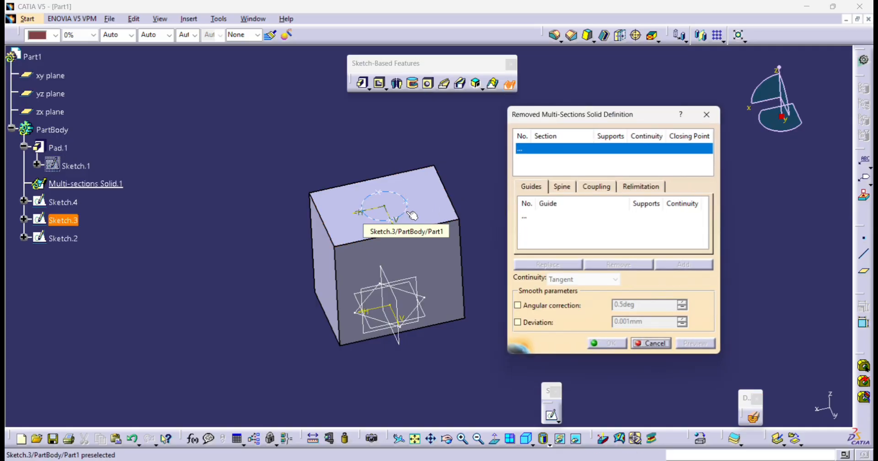
pyautogui.click(412, 215)
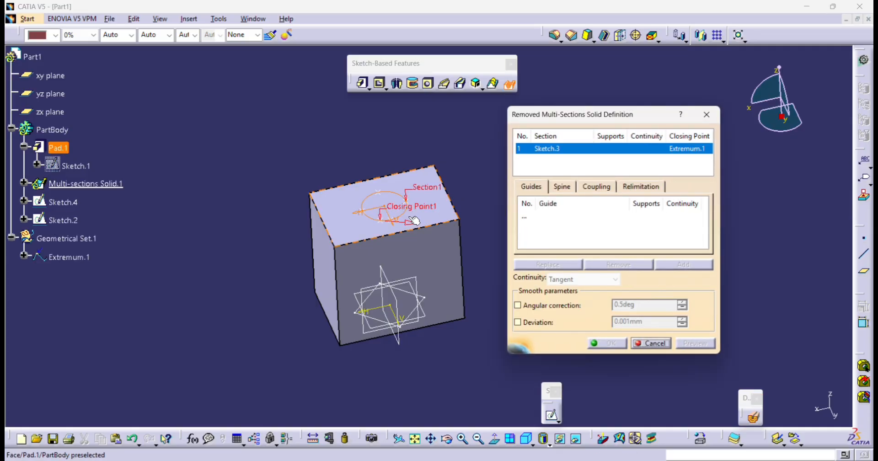
pyautogui.click(424, 300)
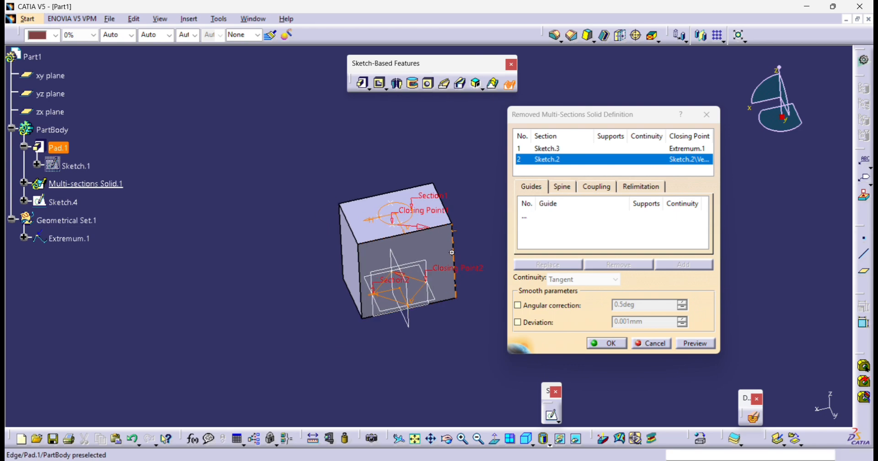
# - Replace the circle's closing point with the nearby Sketch.4 point on the front of the circle
pyautogui.moveTo(451, 252); pyautogui.dragTo(439, 188, button='middle')
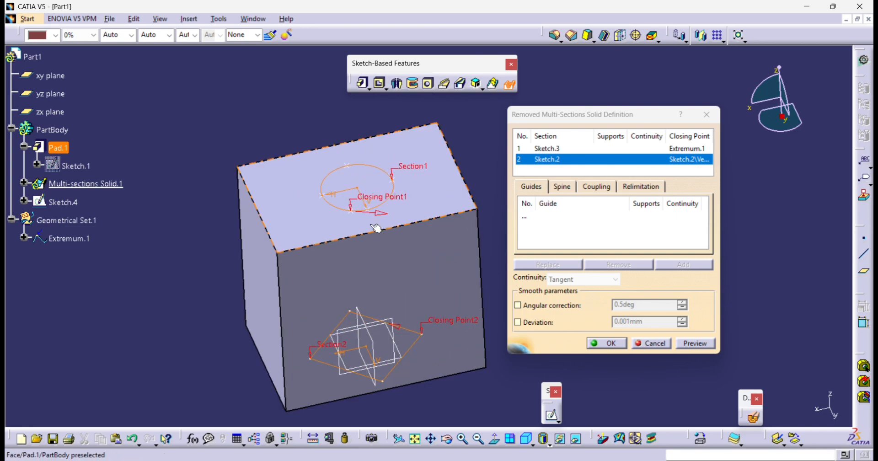
pyautogui.moveTo(376, 227); pyautogui.dragTo(386, 192, button='middle')
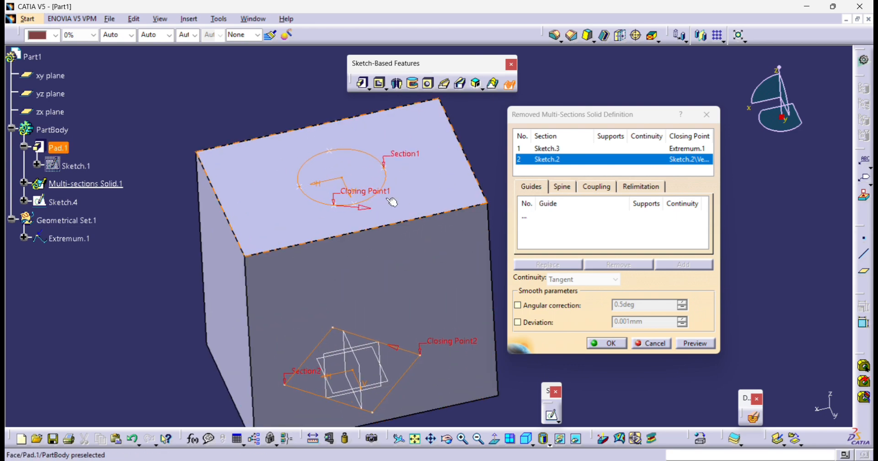
pyautogui.moveTo(381, 248); pyautogui.dragTo(347, 245, button='middle')
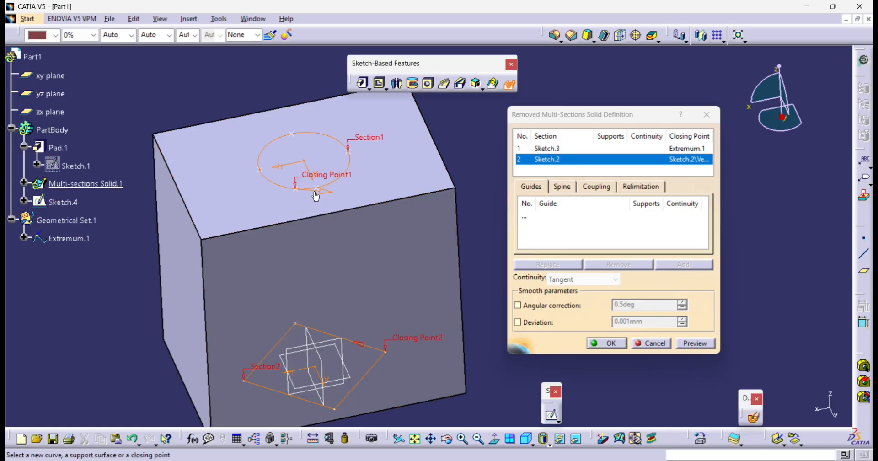
pyautogui.rightClick(329, 173)
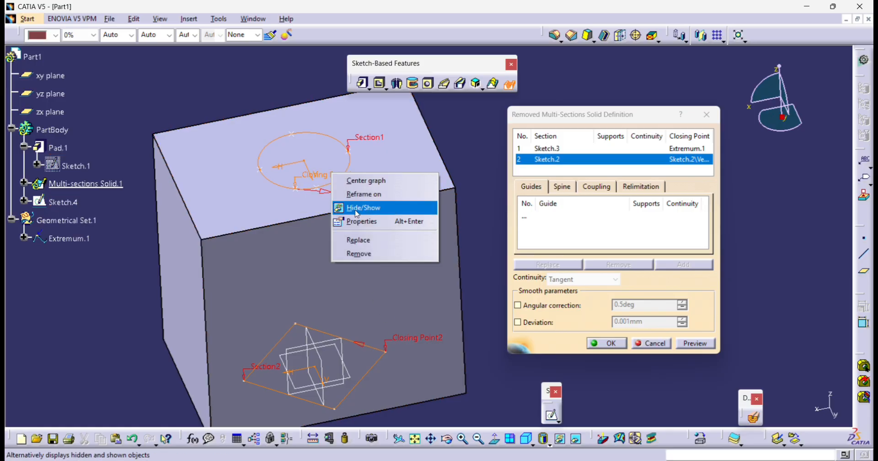
pyautogui.click(364, 240)
pyautogui.click(322, 188)
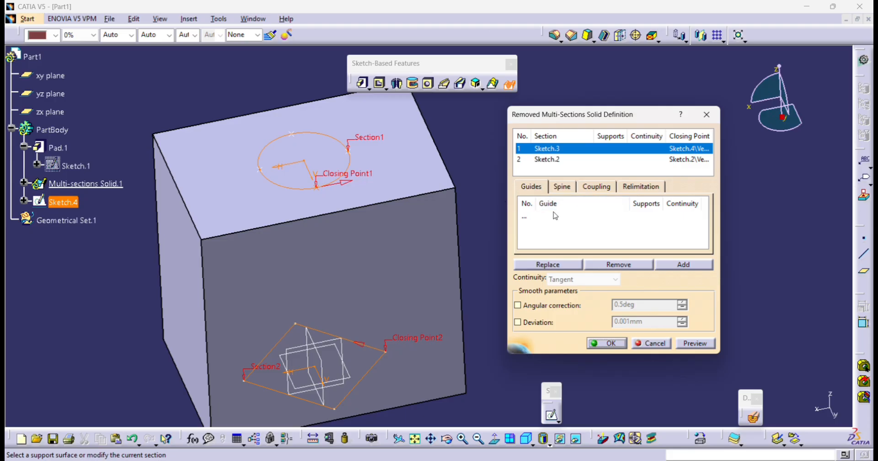
# - Add four couplings from the circle's points to the square's corners, going round in order from the two closing points
pyautogui.click(589, 189)
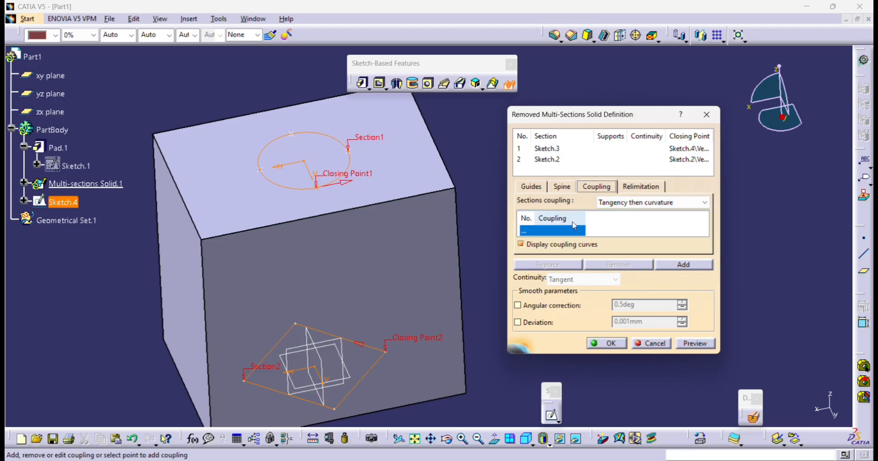
pyautogui.click(320, 194)
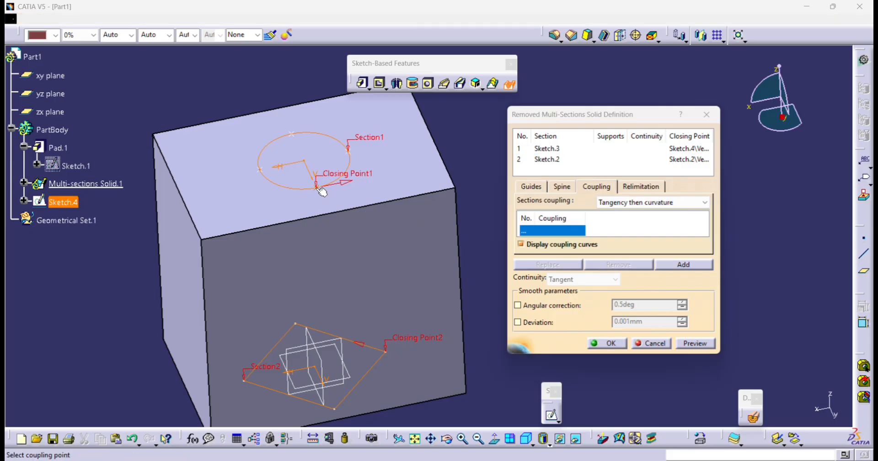
pyautogui.click(387, 353)
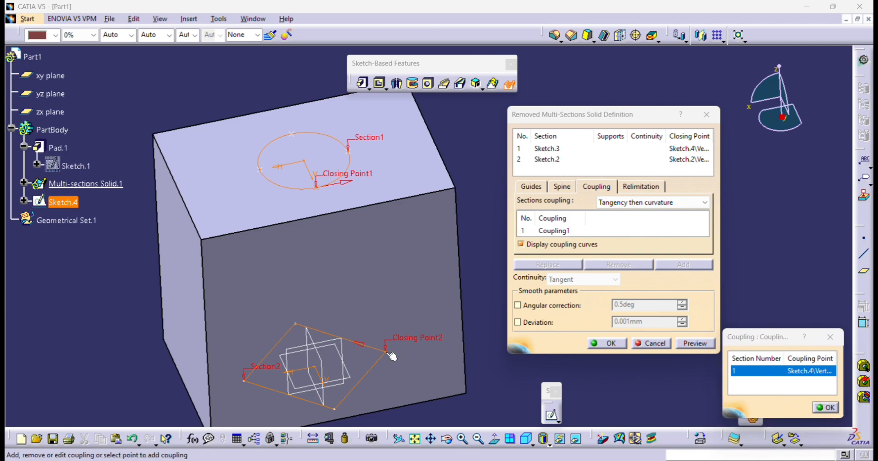
pyautogui.click(347, 155)
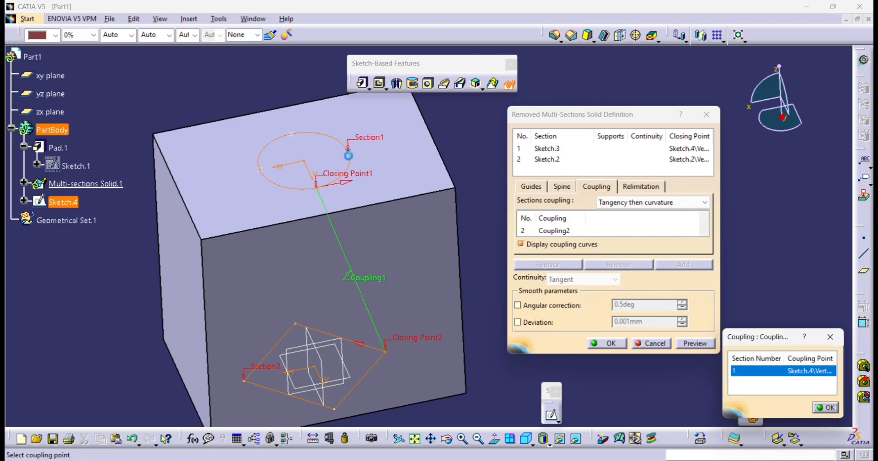
pyautogui.click(295, 324)
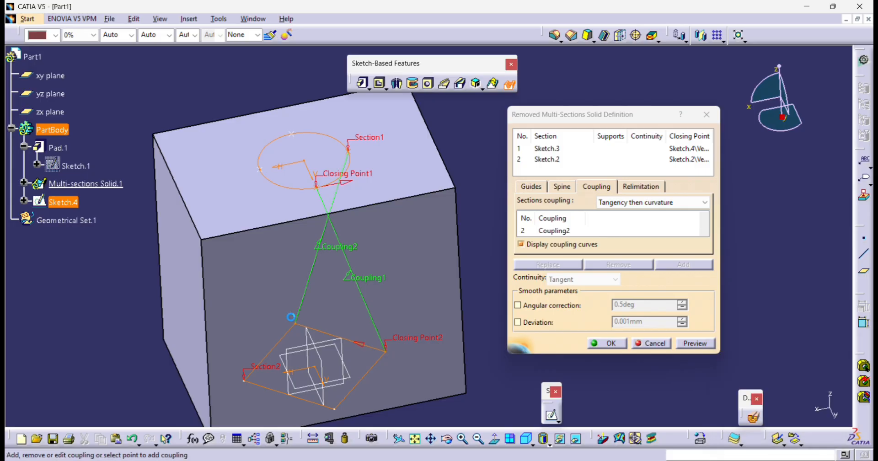
pyautogui.click(291, 134)
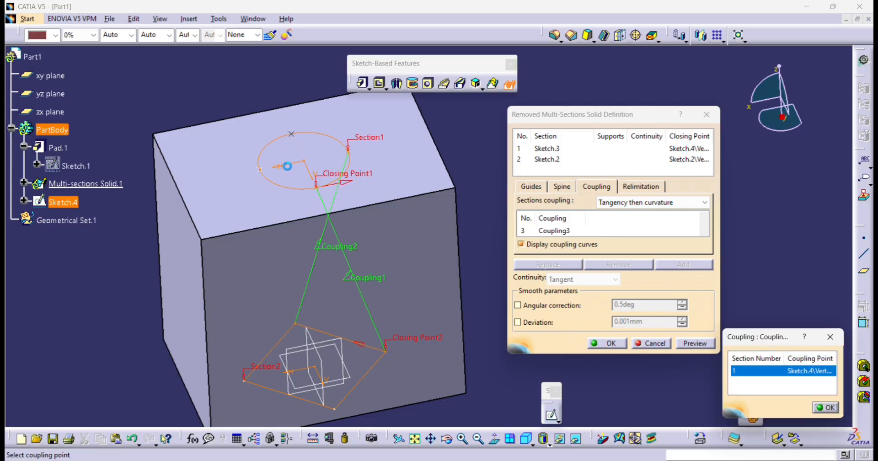
pyautogui.click(245, 380)
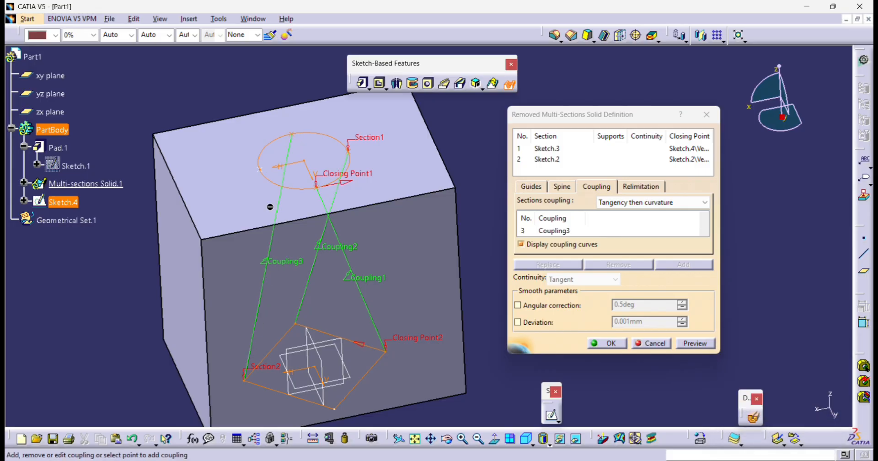
pyautogui.click(259, 170)
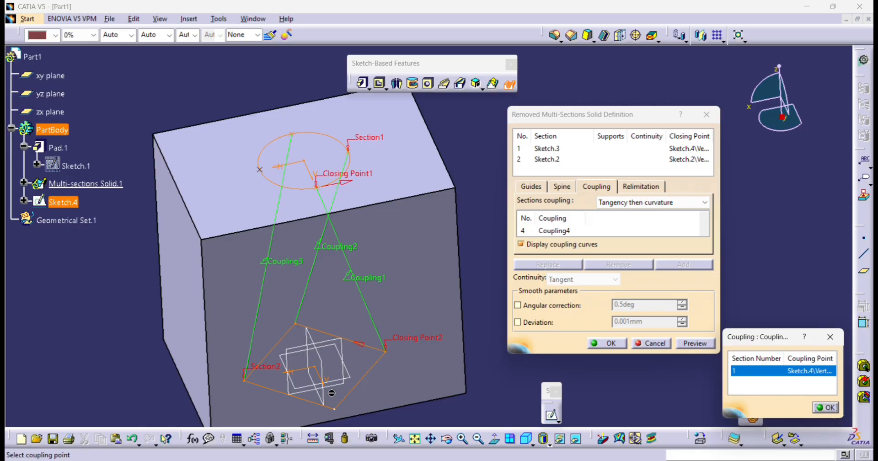
pyautogui.click(337, 410)
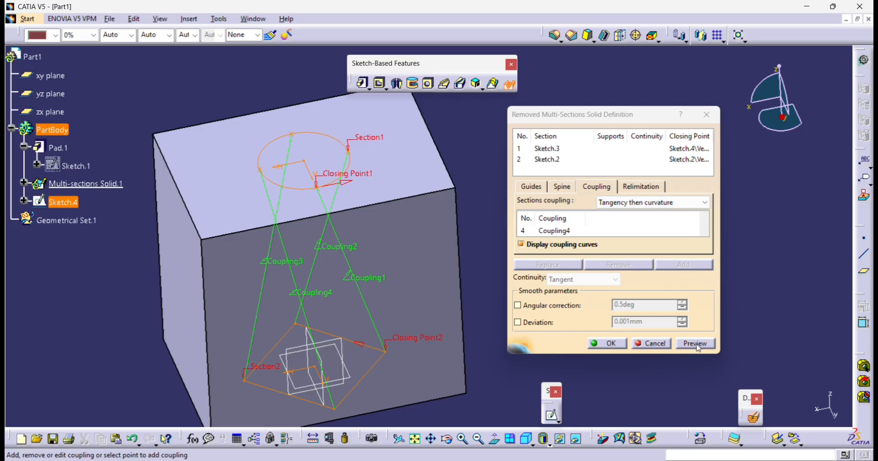
# - Set the sections coupling to Ratio, preview the twisted cut and confirm the removed multi-sections solid
pyautogui.click(654, 201)
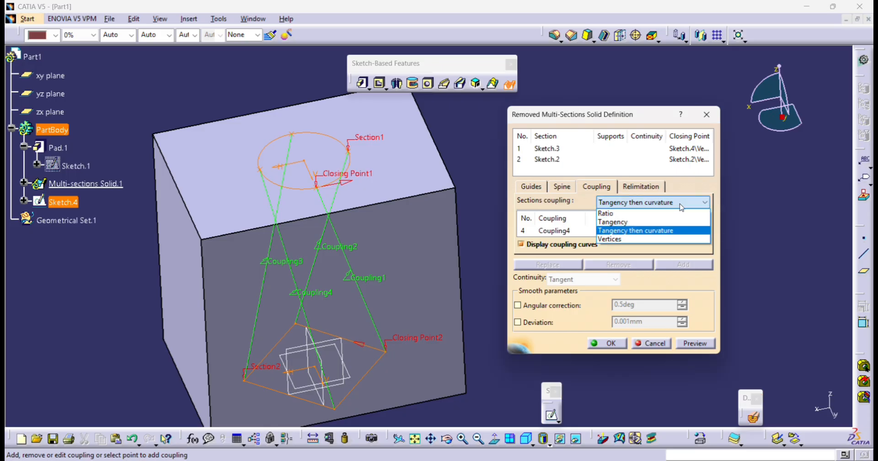
pyautogui.click(654, 212)
pyautogui.click(695, 343)
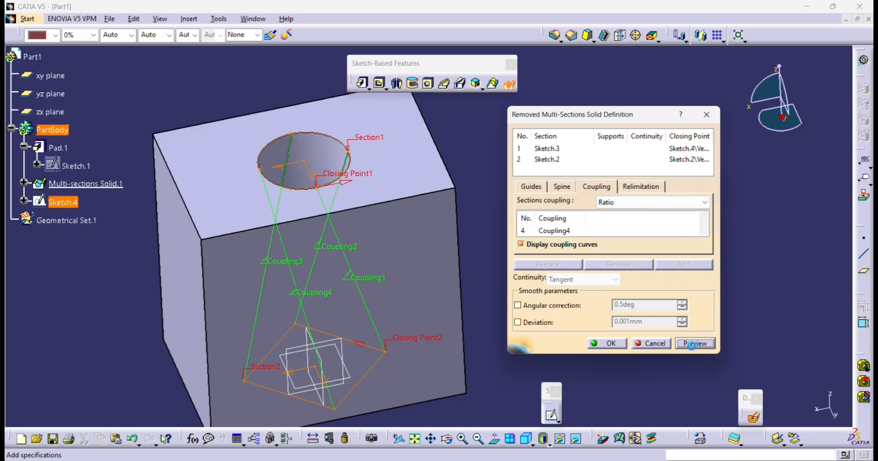
pyautogui.moveTo(433, 272); pyautogui.dragTo(346, 250, button='middle')
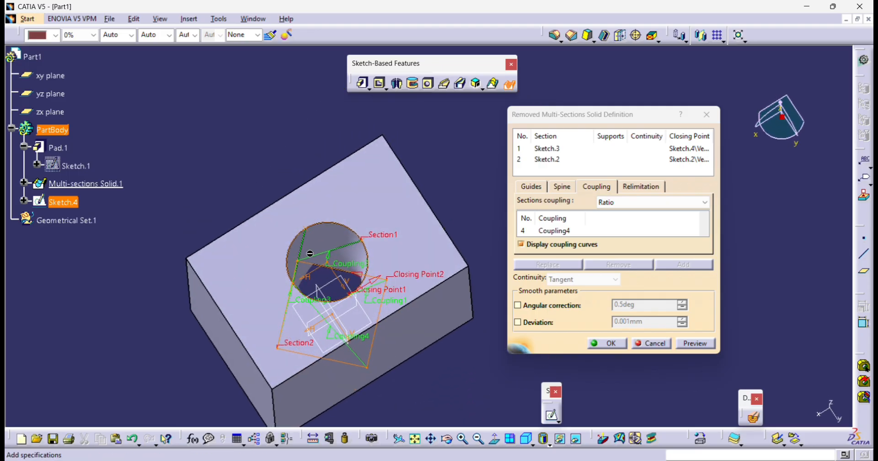
pyautogui.moveTo(350, 303); pyautogui.dragTo(346, 247, button='middle')
pyautogui.click(607, 344)
# - Clip the block with a temporary section plane and examine the twisted circle-to-square hole from several angles
pyautogui.click(752, 418)
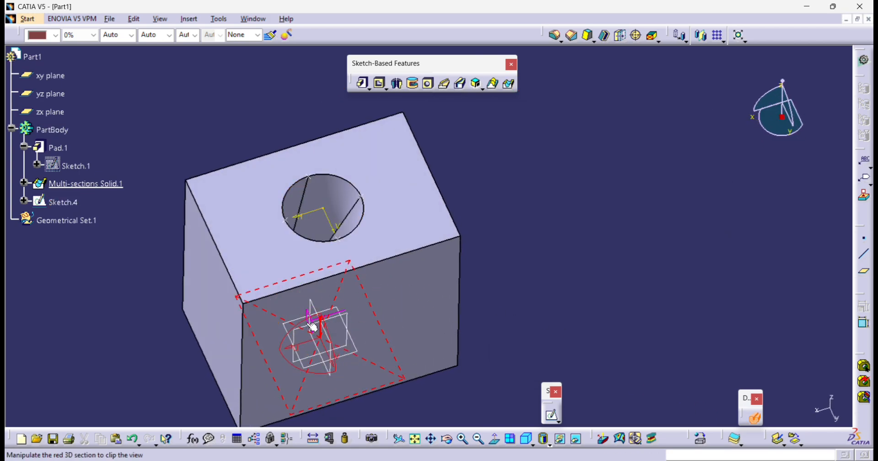
pyautogui.click(308, 330)
pyautogui.moveTo(428, 307); pyautogui.dragTo(419, 258, button='middle')
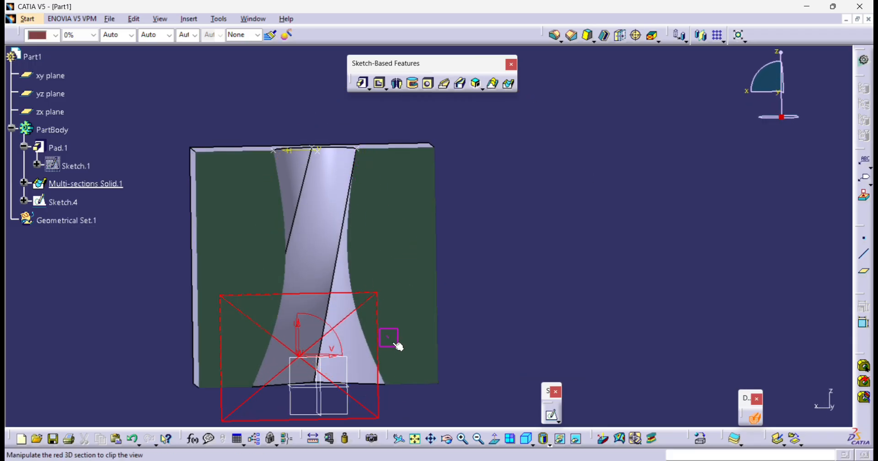
pyautogui.moveTo(391, 232); pyautogui.dragTo(341, 228, button='middle')
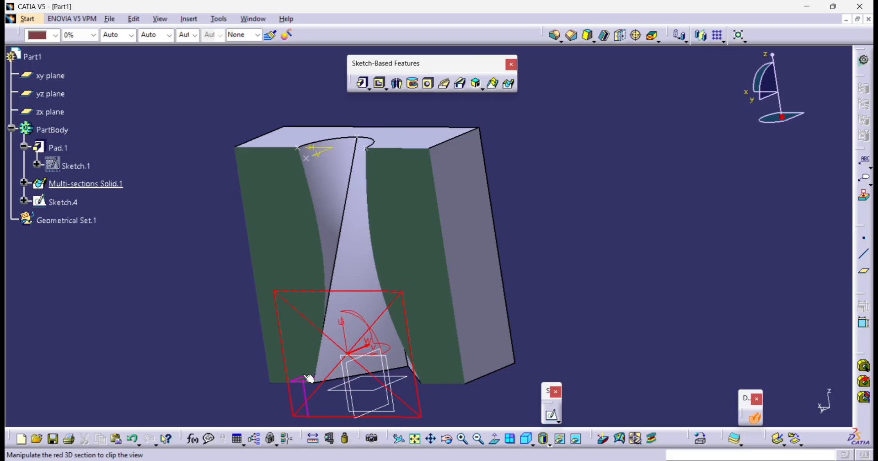
pyautogui.moveTo(394, 260); pyautogui.dragTo(550, 235, button='middle')
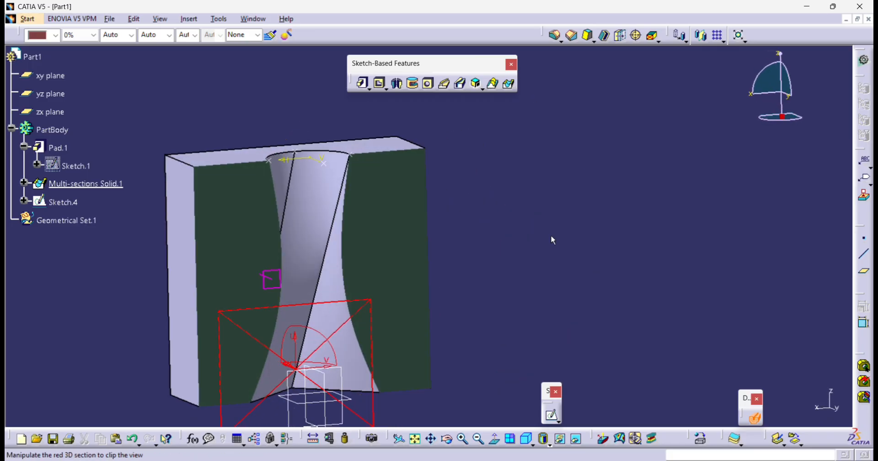
pyautogui.moveTo(287, 278); pyautogui.dragTo(400, 262, button='middle')
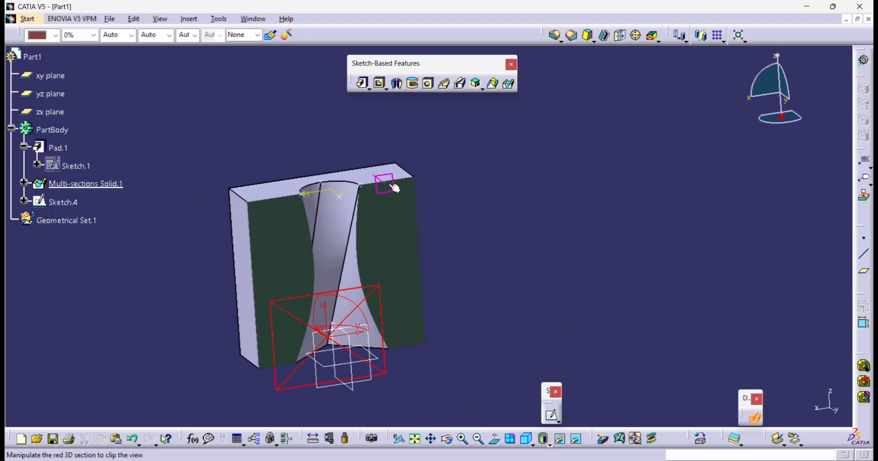
pyautogui.moveTo(417, 201); pyautogui.dragTo(415, 255, button='middle')
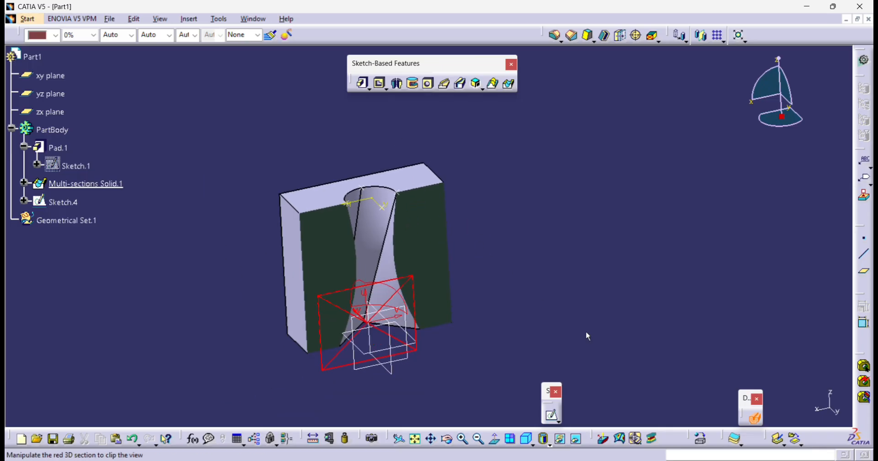
# - Turn off the temporary section plane and undo the removed multi-sections solid
pyautogui.click(754, 417)
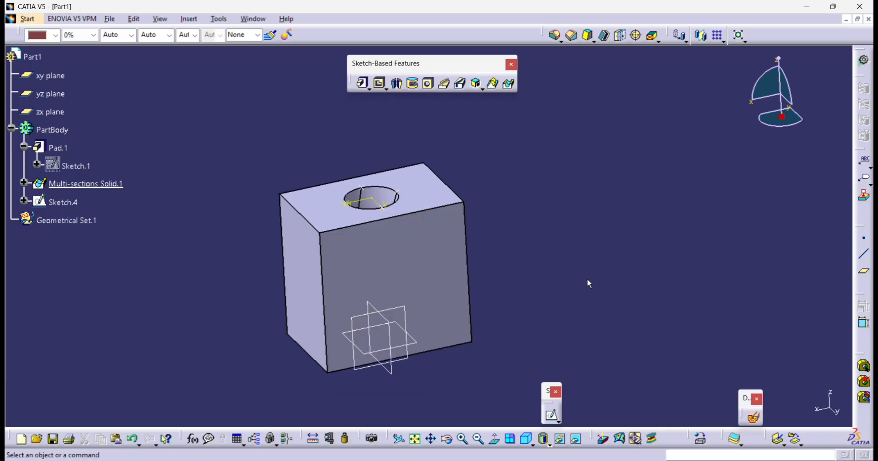
pyautogui.hotkey('ctrl', 'z')
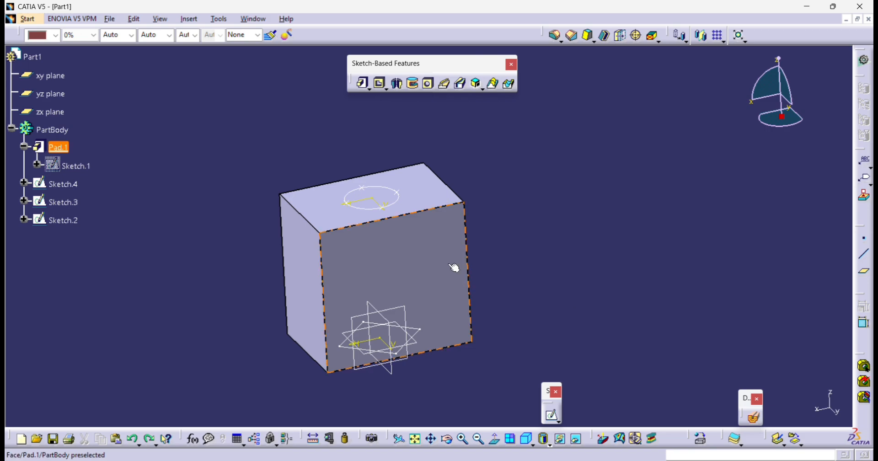
# - Sketch a four-point S-shaped spline on the zx plane, running from the circle on the block's top face down to the origin
pyautogui.moveTo(453, 268); pyautogui.dragTo(372, 224, button='middle')
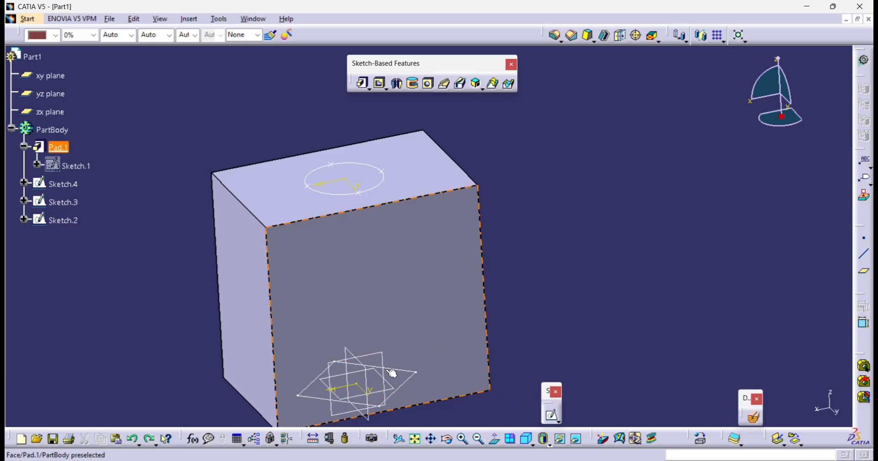
pyautogui.click(386, 358)
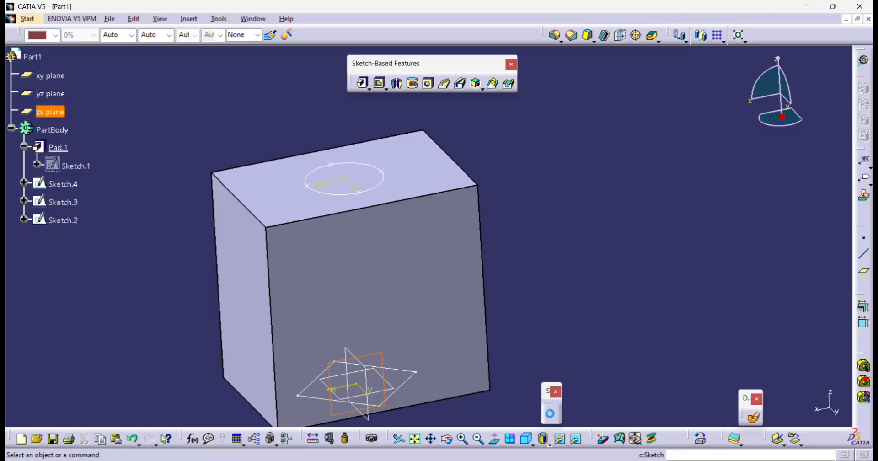
pyautogui.click(552, 416)
pyautogui.moveTo(397, 294); pyautogui.dragTo(455, 284, button='middle')
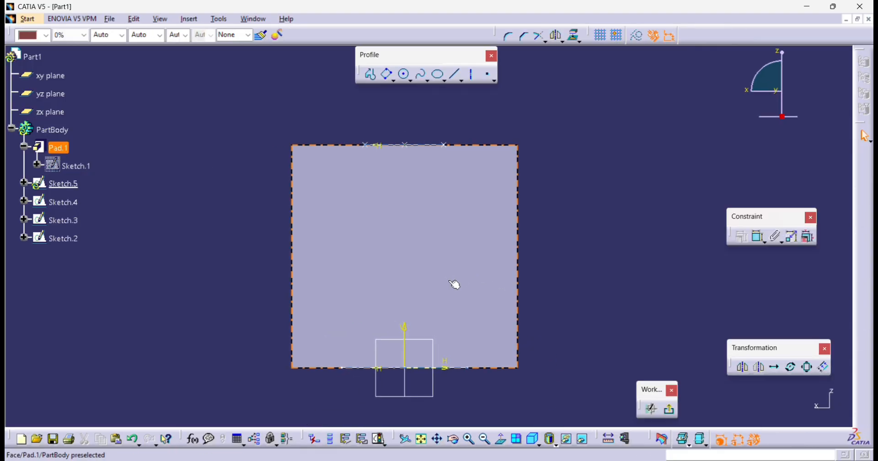
pyautogui.moveTo(402, 229)
pyautogui.mouseDown(button='middle')
pyautogui.moveTo(399, 253)
pyautogui.moveTo(400, 198)
pyautogui.mouseUp(button='middle')
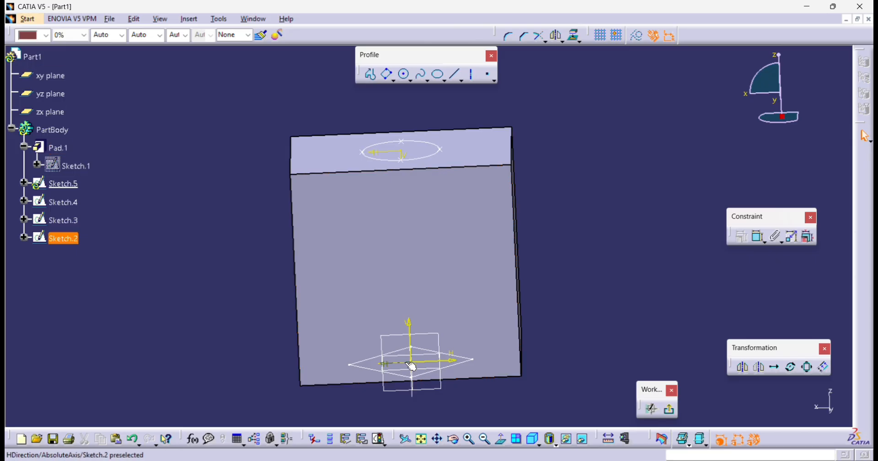
pyautogui.click(421, 74)
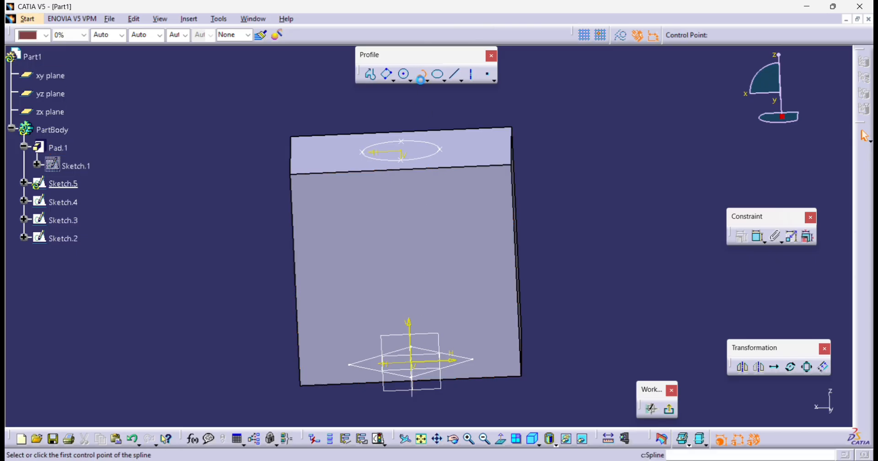
pyautogui.click(405, 148)
pyautogui.click(388, 205)
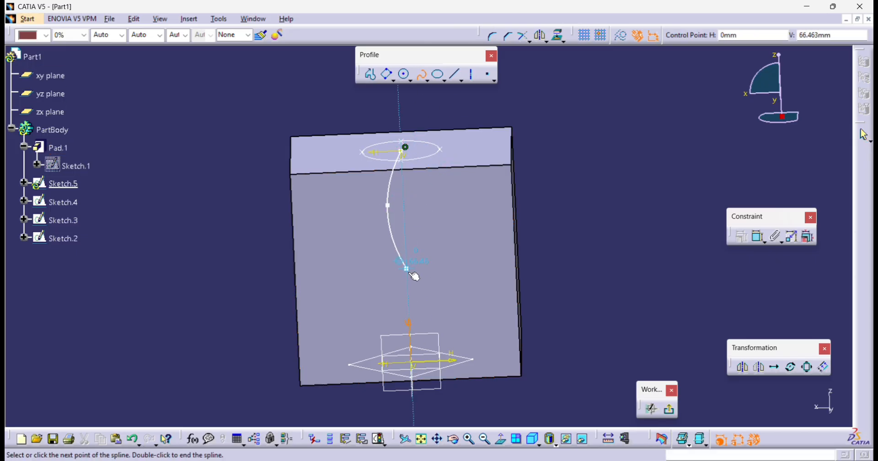
pyautogui.click(417, 310)
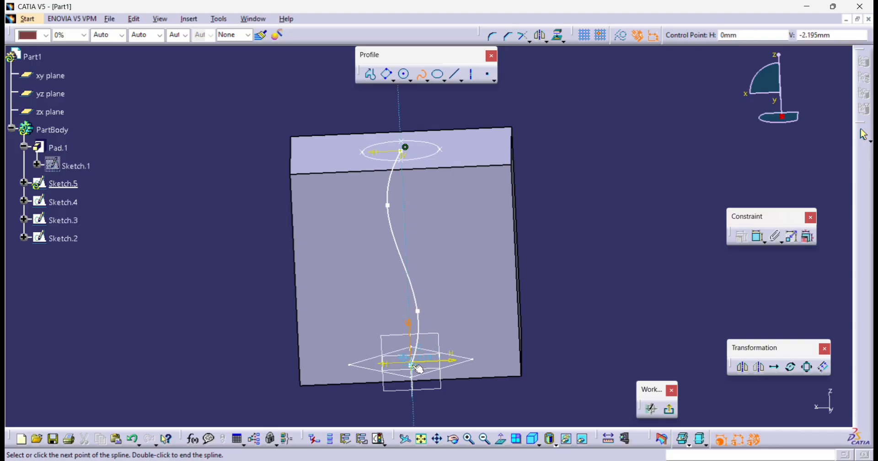
pyautogui.doubleClick(415, 360)
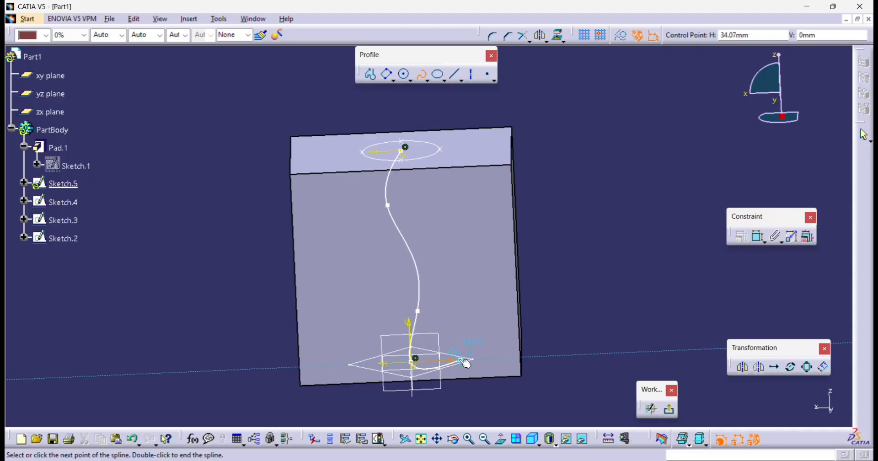
pyautogui.press('Escape')
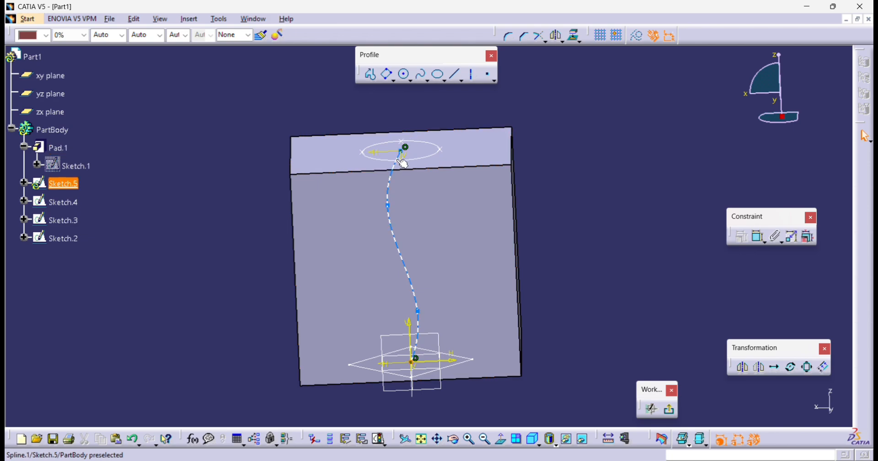
# - Pull the spline's upper end below the top face and project the Sketch.3 circle into the sketch as a construction line
pyautogui.moveTo(401, 150); pyautogui.dragTo(405, 161)
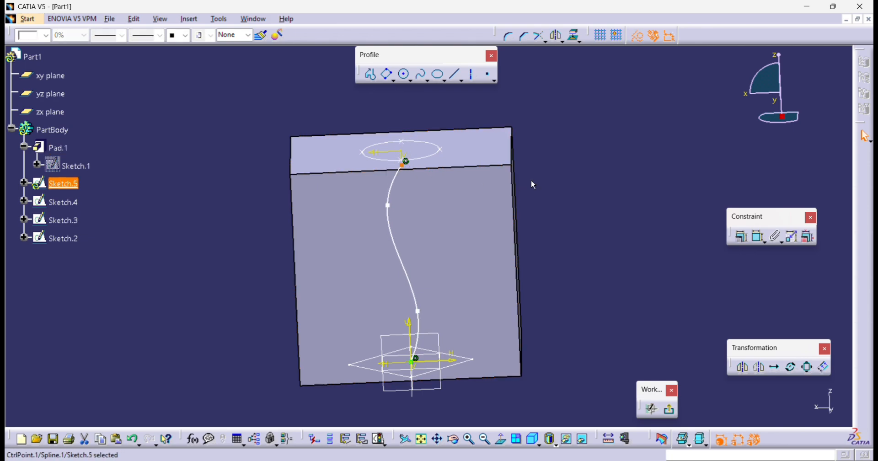
pyautogui.click(533, 184)
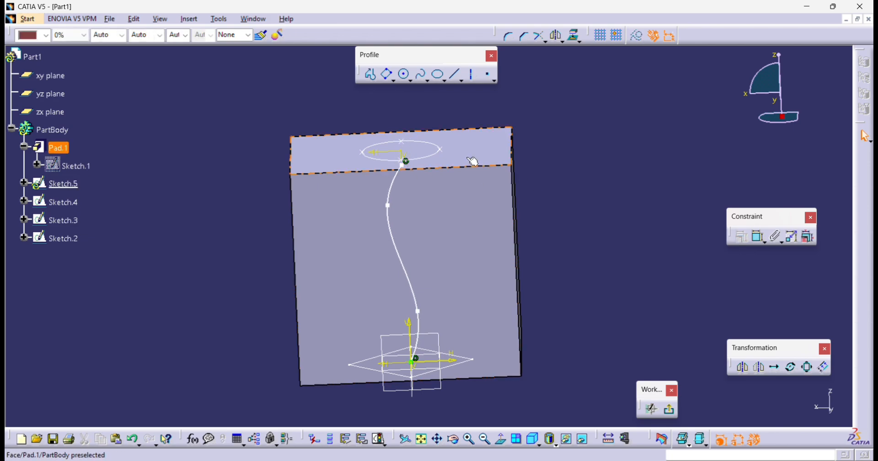
pyautogui.click(434, 160)
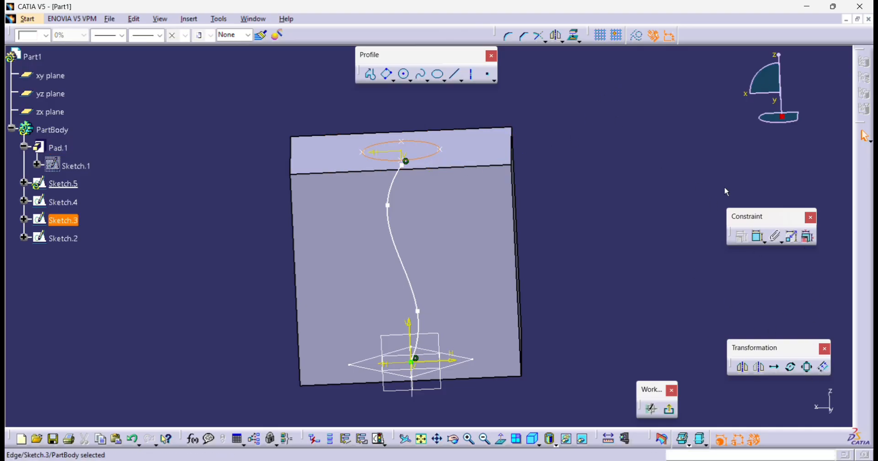
pyautogui.click(575, 37)
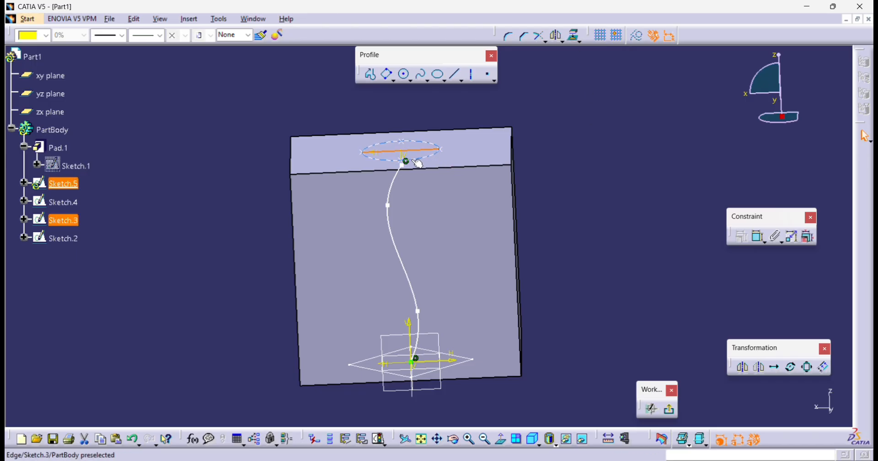
pyautogui.click(637, 39)
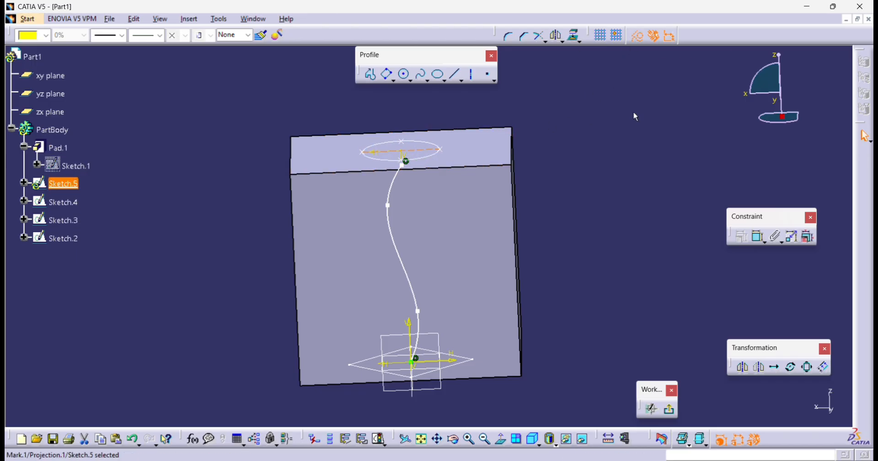
pyautogui.click(638, 41)
# - Make the spline's upper end point coincident with the projected construction line and exit the sketch
pyautogui.moveTo(552, 165); pyautogui.dragTo(480, 150, button='middle')
pyautogui.moveTo(414, 166)
pyautogui.mouseDown(button='middle')
pyautogui.moveTo(416, 202)
pyautogui.moveTo(396, 166)
pyautogui.mouseUp(button='middle')
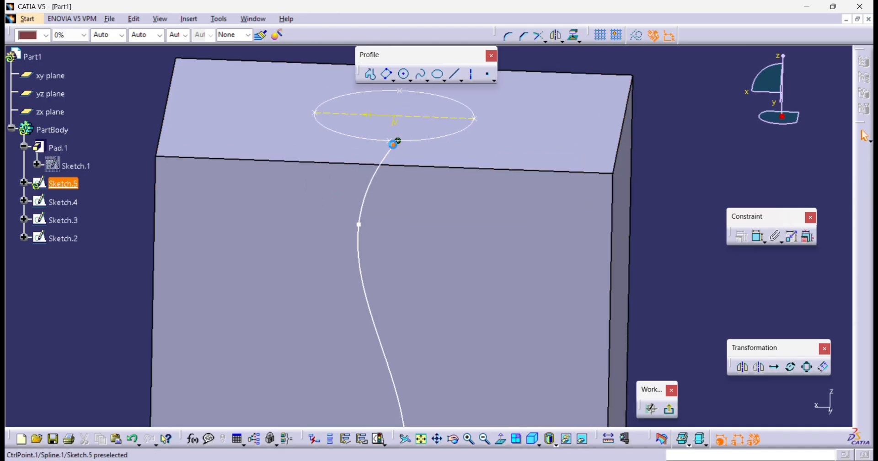
pyautogui.moveTo(396, 118); pyautogui.dragTo(394, 149)
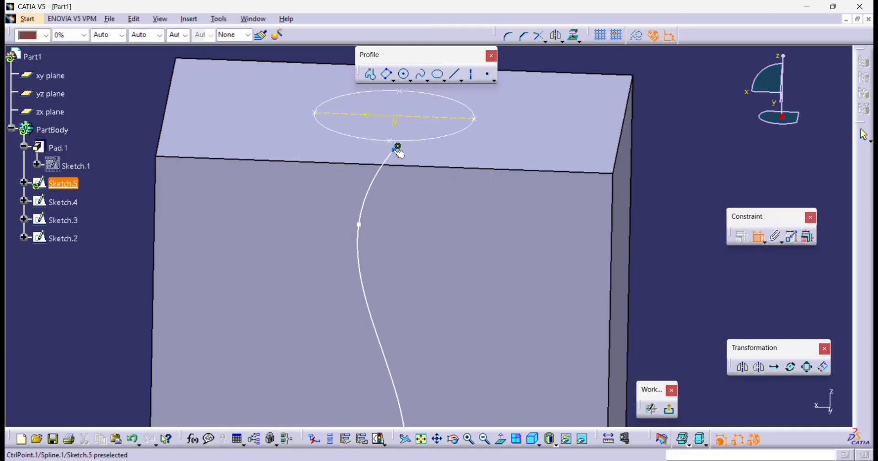
pyautogui.click(411, 119)
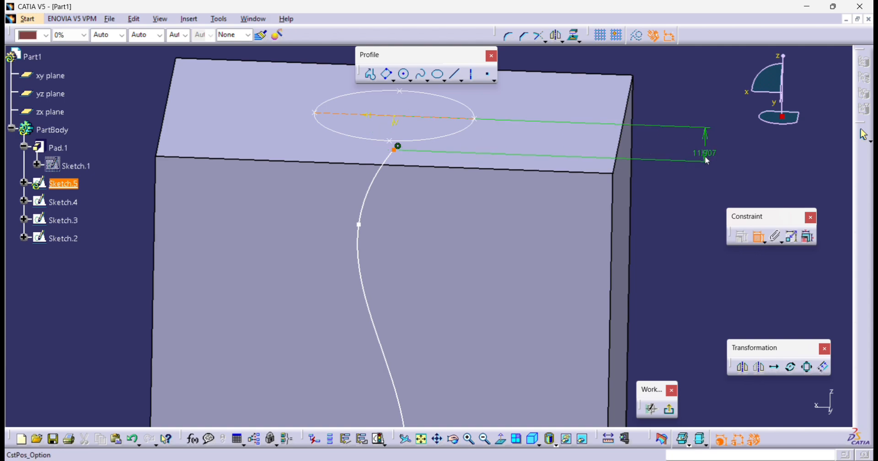
pyautogui.rightClick(703, 156)
pyautogui.click(736, 220)
# - Start a Removed Multi-Sections Solid with the Sketch.3 circle and the Sketch.2 square as its sections
pyautogui.moveTo(599, 204)
pyautogui.mouseDown(button='middle')
pyautogui.moveTo(597, 257)
pyautogui.moveTo(464, 241)
pyautogui.moveTo(476, 306)
pyautogui.moveTo(479, 241)
pyautogui.mouseUp(button='middle')
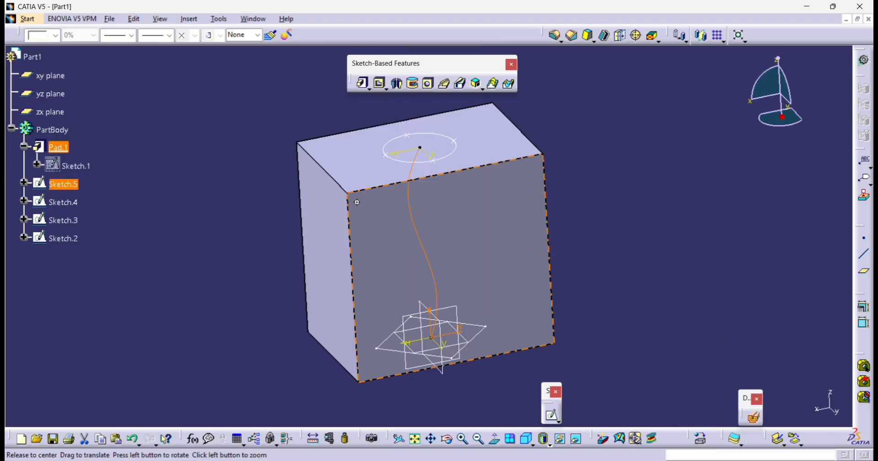
pyautogui.click(509, 84)
pyautogui.moveTo(493, 178); pyautogui.dragTo(425, 185, button='middle')
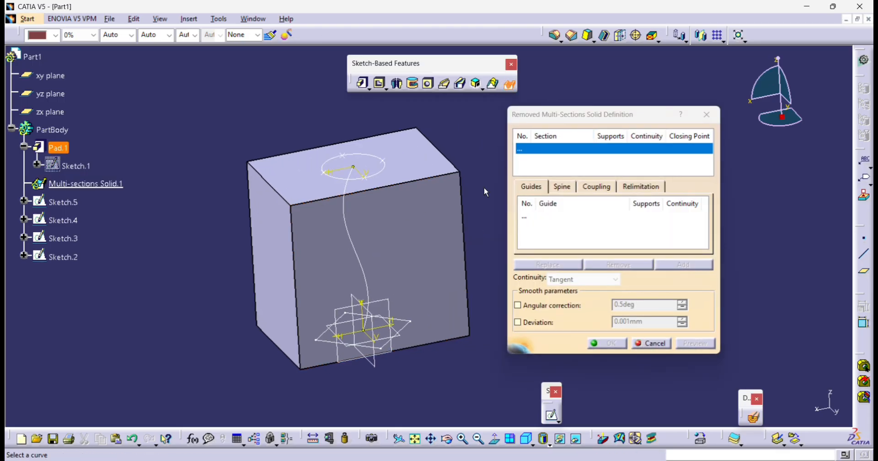
pyautogui.click(383, 169)
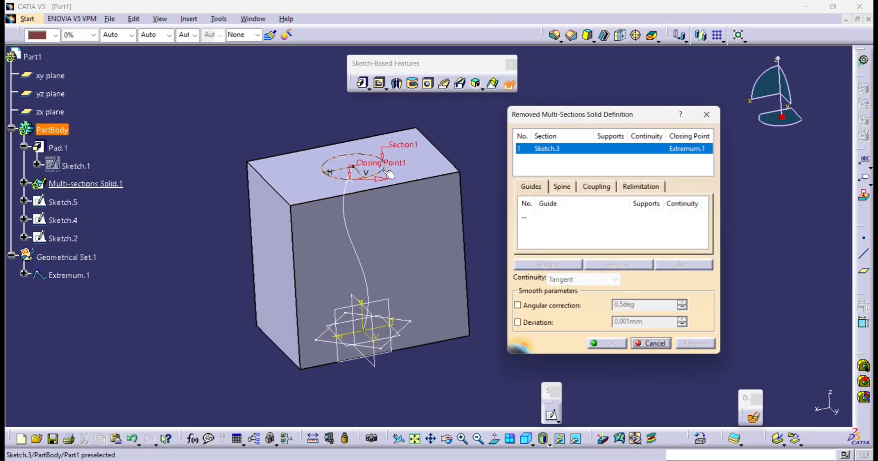
pyautogui.click(410, 326)
# - Replace the circle's closing point with the Sketch.4 point next to the Section1 label
pyautogui.keyDown('ctrl'); pyautogui.moveTo(438, 341); pyautogui.dragTo(447, 309, button='middle'); pyautogui.keyUp('ctrl')
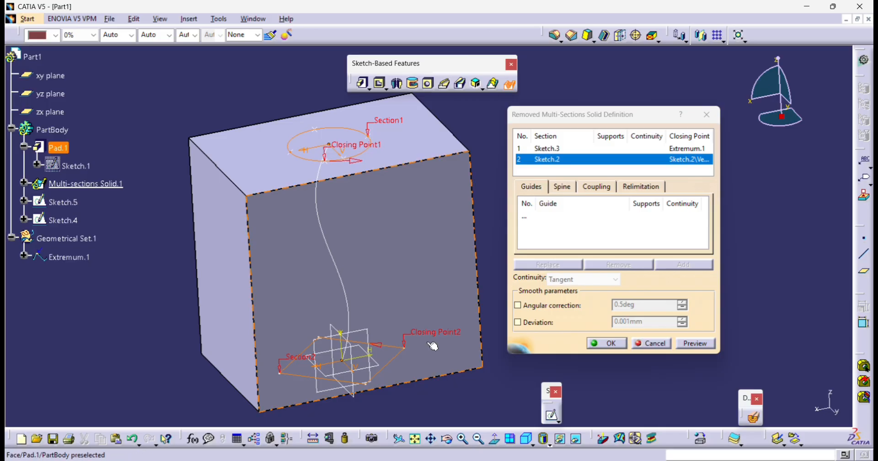
pyautogui.rightClick(354, 146)
pyautogui.click(391, 208)
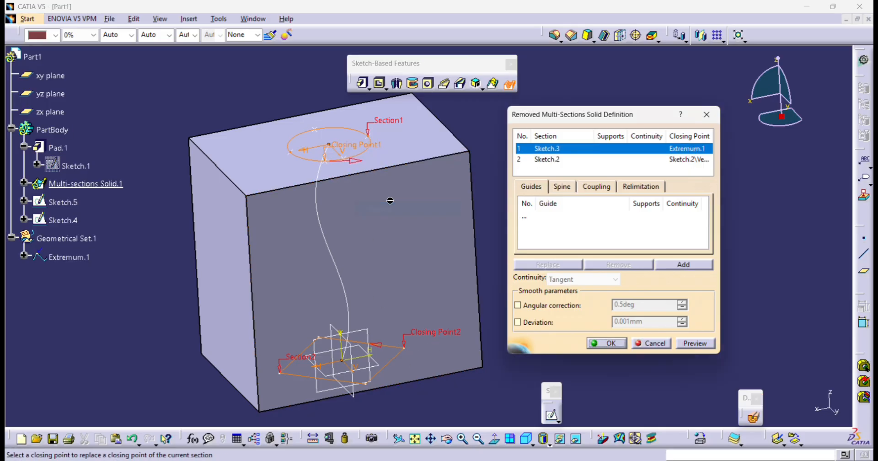
pyautogui.moveTo(388, 198)
pyautogui.mouseDown(button='middle')
pyautogui.moveTo(390, 228)
pyautogui.moveTo(326, 152)
pyautogui.mouseUp(button='middle')
pyautogui.click(325, 114)
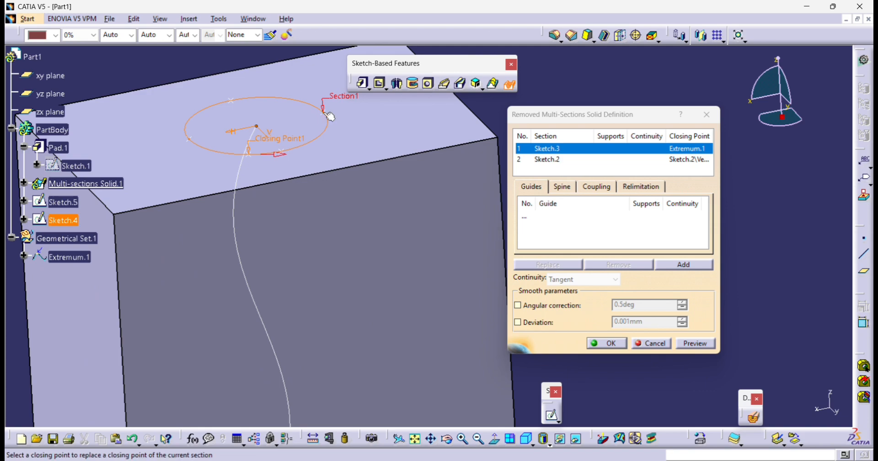
pyautogui.moveTo(336, 118); pyautogui.dragTo(372, 217, button='middle')
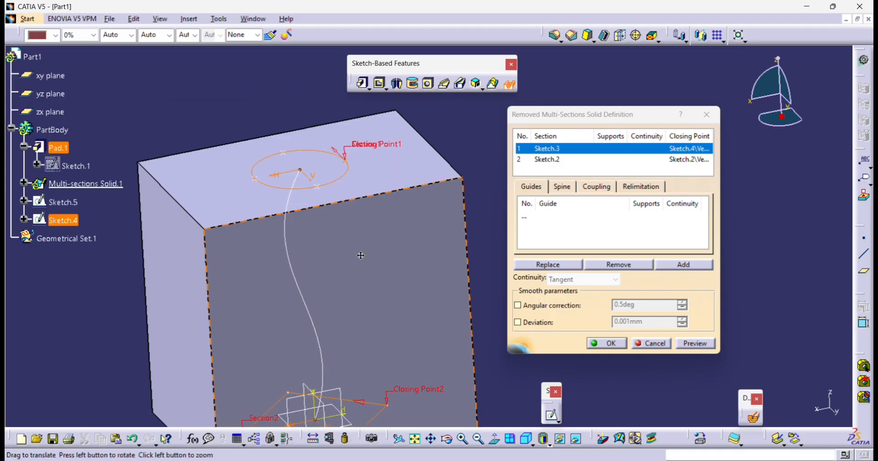
pyautogui.click(338, 156)
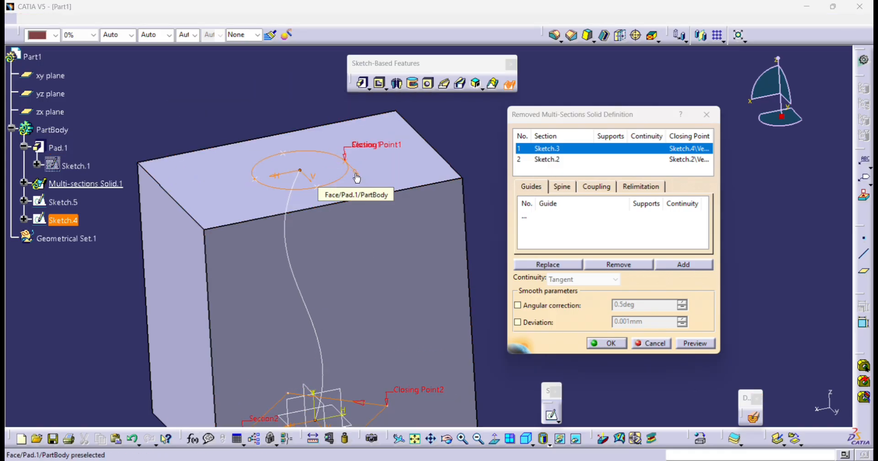
pyautogui.moveTo(362, 176); pyautogui.dragTo(369, 215, button='middle')
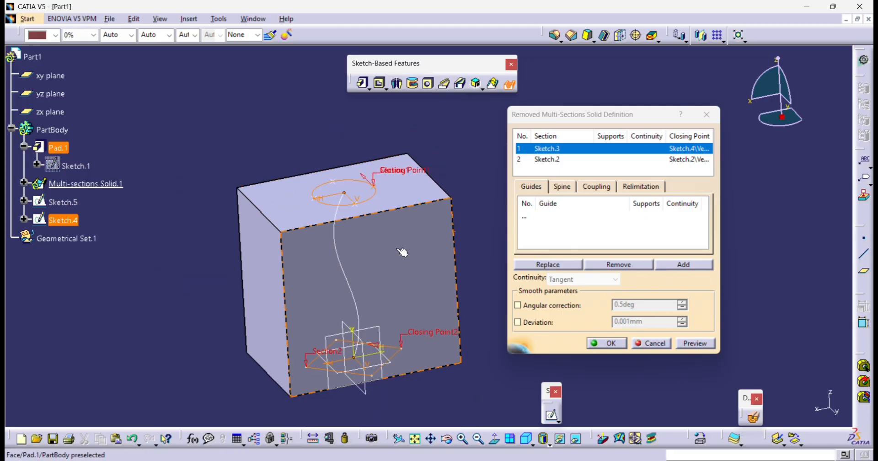
# - Use the Sketch.5 spline as the spine of the removed multi-sections solid
pyautogui.keyDown('ctrl'); pyautogui.moveTo(396, 270); pyautogui.dragTo(387, 241, button='middle'); pyautogui.keyUp('ctrl')
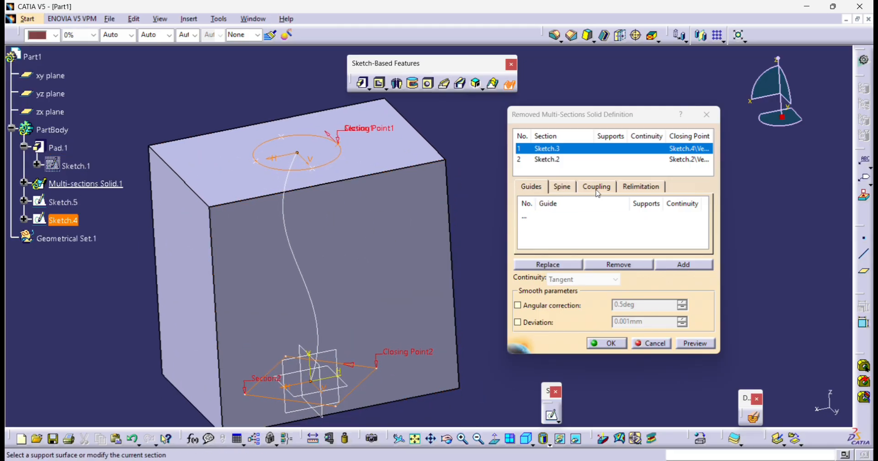
pyautogui.click(562, 187)
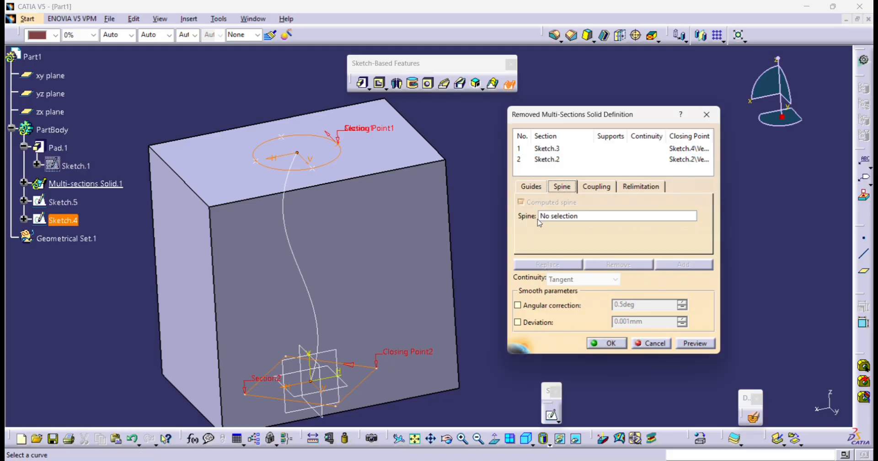
pyautogui.click(305, 269)
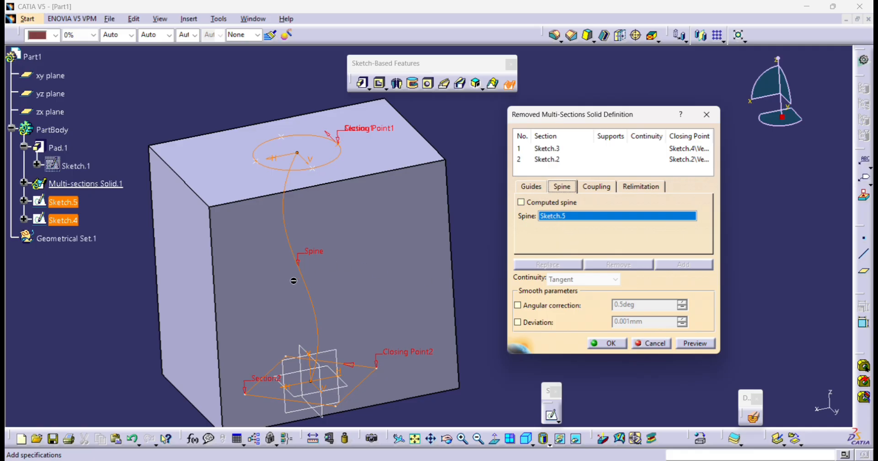
# - Set the sections coupling to Ratio, preview the cut along the spine and confirm the removed multi-sections solid
pyautogui.click(603, 185)
pyautogui.click(704, 202)
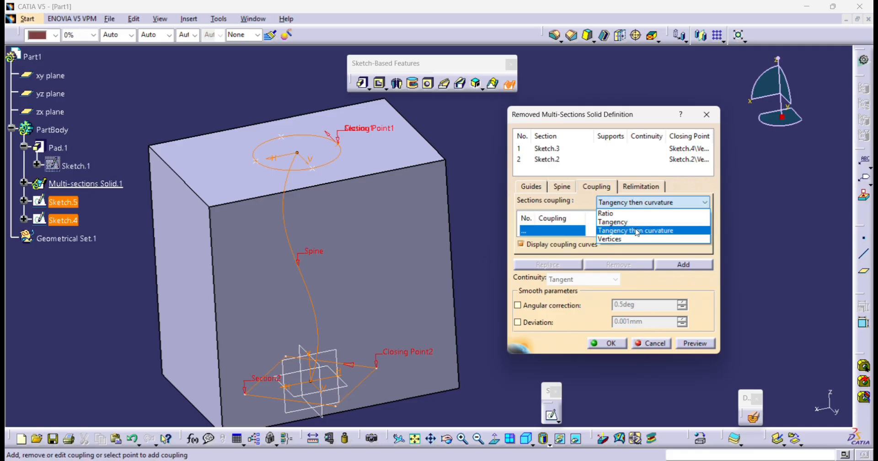
pyautogui.click(621, 209)
pyautogui.click(691, 347)
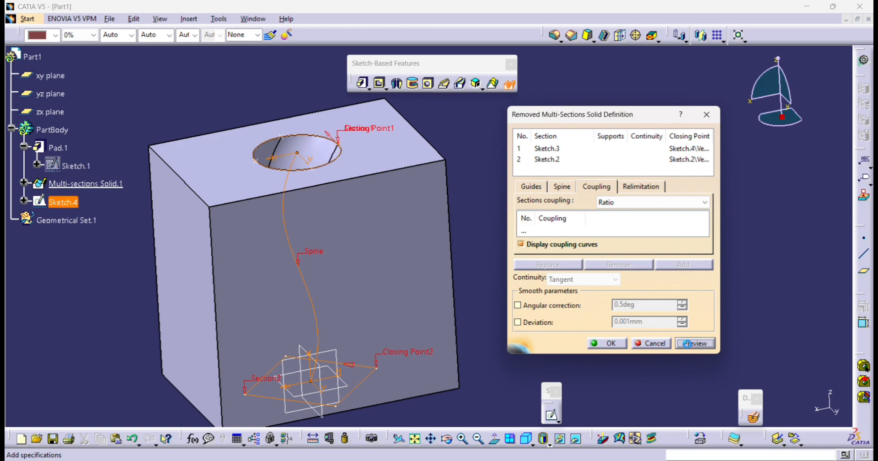
pyautogui.moveTo(405, 274); pyautogui.dragTo(385, 299, button='middle')
pyautogui.click(607, 343)
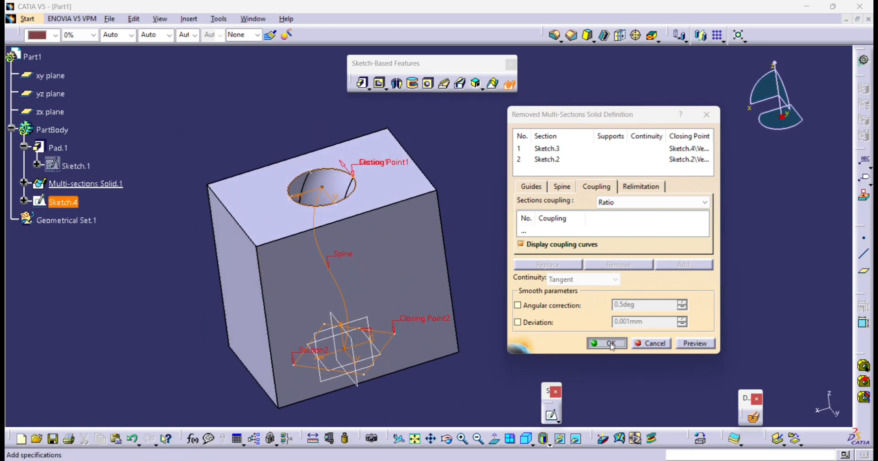
pyautogui.moveTo(488, 351); pyautogui.dragTo(522, 309, button='middle')
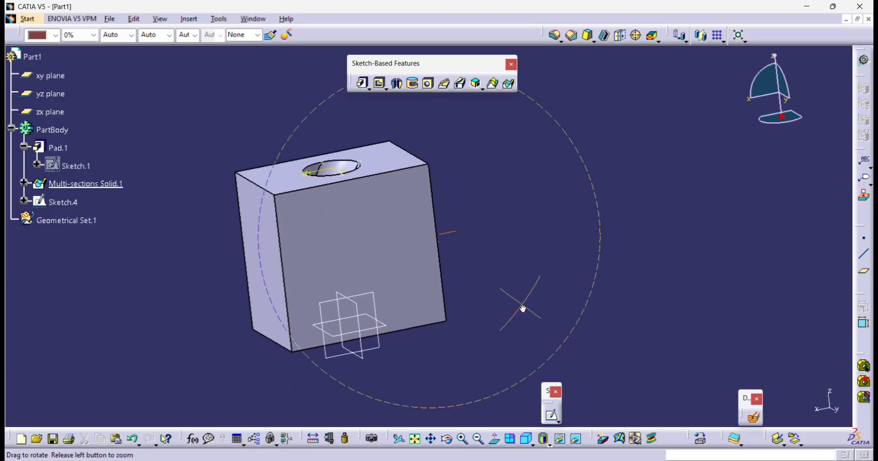
# - Section the block dynamically through the removed multi-sections cut, examine the curved hole's interior, and turn sectioning off
pyautogui.click(754, 418)
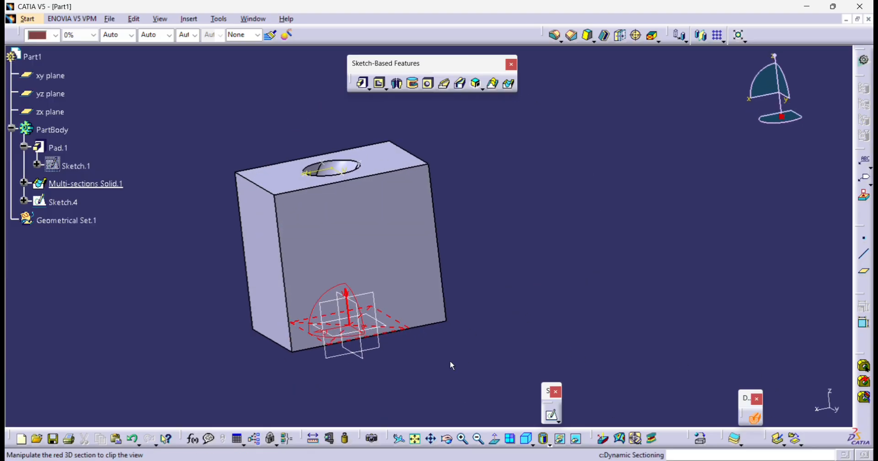
pyautogui.click(330, 306)
pyautogui.moveTo(451, 274); pyautogui.dragTo(410, 238, button='middle')
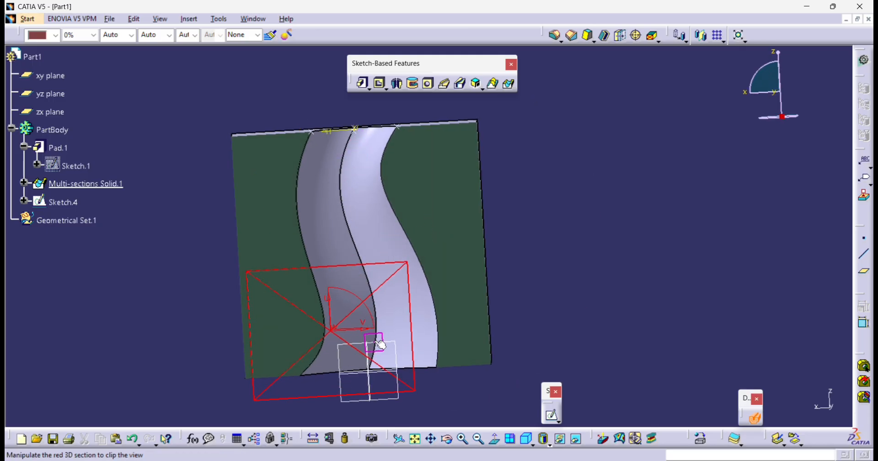
pyautogui.moveTo(388, 202)
pyautogui.mouseDown(button='middle')
pyautogui.moveTo(396, 237)
pyautogui.moveTo(379, 206)
pyautogui.mouseUp(button='middle')
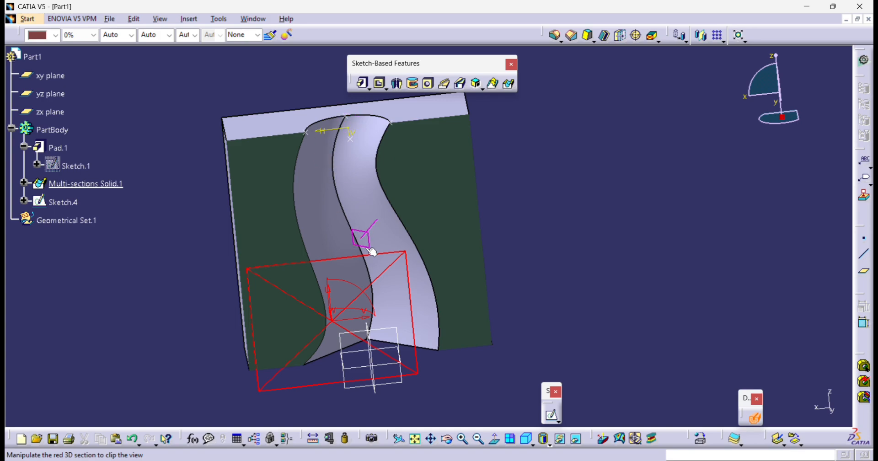
pyautogui.moveTo(373, 282); pyautogui.dragTo(417, 241, button='middle')
pyautogui.moveTo(352, 224); pyautogui.dragTo(354, 295, button='middle')
pyautogui.click(753, 417)
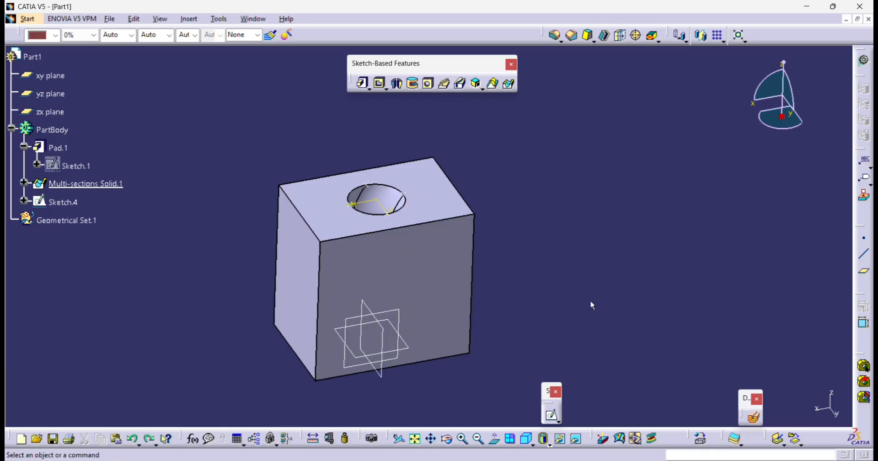
# - Undo the removed multi-sections solid so that only the block and its section and spine sketches remain
pyautogui.hotkey('ctrl', 'z')
pyautogui.moveTo(498, 299)
pyautogui.mouseDown(button='middle')
pyautogui.moveTo(501, 315)
pyautogui.moveTo(497, 297)
pyautogui.mouseUp(button='middle')
pyautogui.moveTo(452, 317); pyautogui.dragTo(460, 287, button='middle')
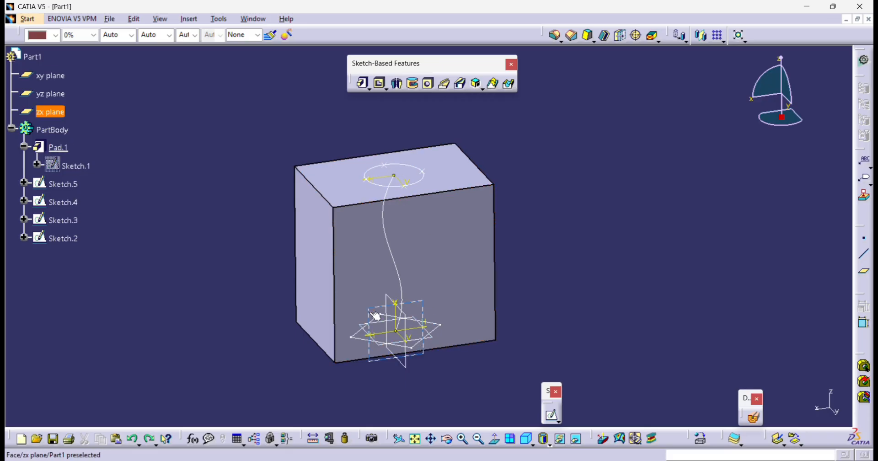
pyautogui.moveTo(443, 297); pyautogui.dragTo(453, 313, button='middle')
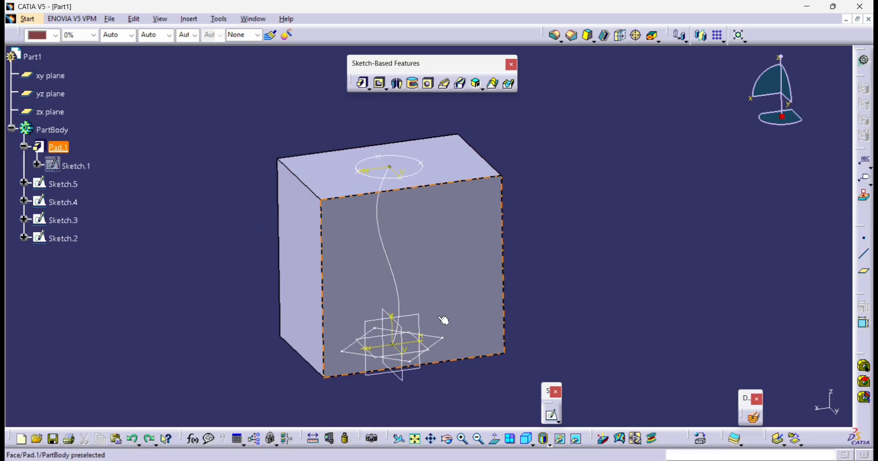
# - Hide the Sketch.5 spline and start a new sketch on the zx plane
pyautogui.click(419, 317)
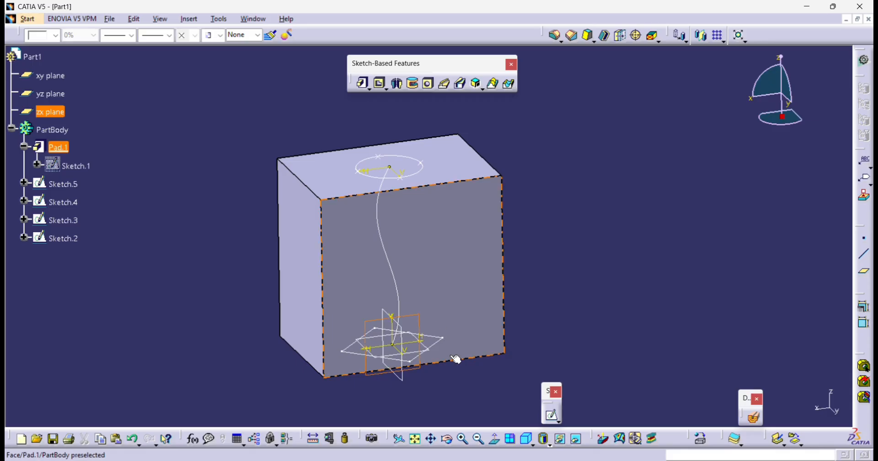
pyautogui.click(551, 415)
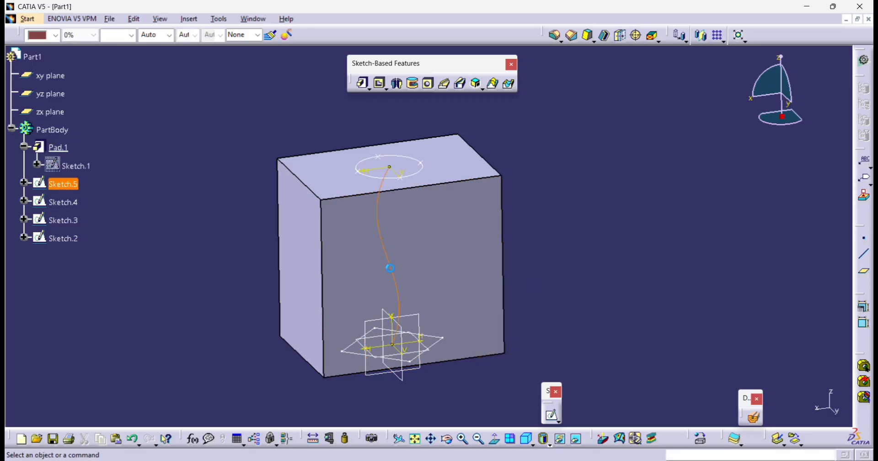
pyautogui.click(425, 321)
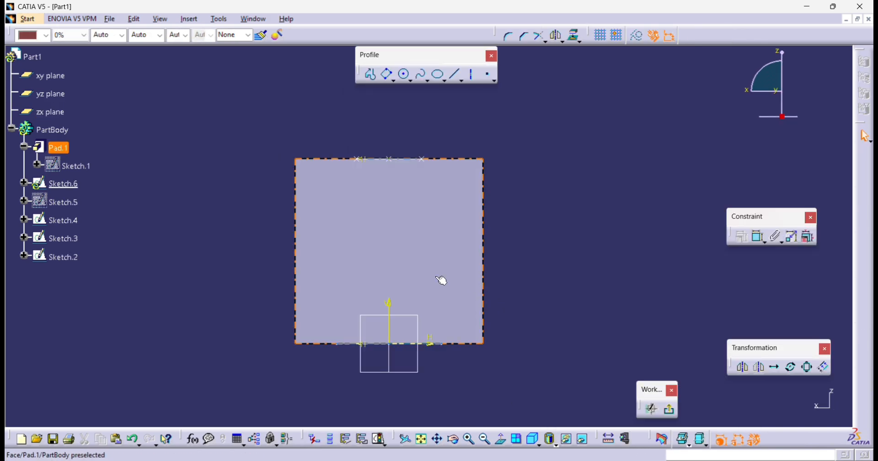
# - Project the Sketch.3 circle on the block's top face into the sketch and convert the projection to construction geometry
pyautogui.moveTo(440, 280)
pyautogui.mouseDown(button='middle')
pyautogui.moveTo(423, 278)
pyautogui.moveTo(411, 241)
pyautogui.moveTo(409, 269)
pyautogui.moveTo(428, 279)
pyautogui.moveTo(396, 255)
pyautogui.moveTo(407, 242)
pyautogui.moveTo(414, 252)
pyautogui.mouseUp(button='middle')
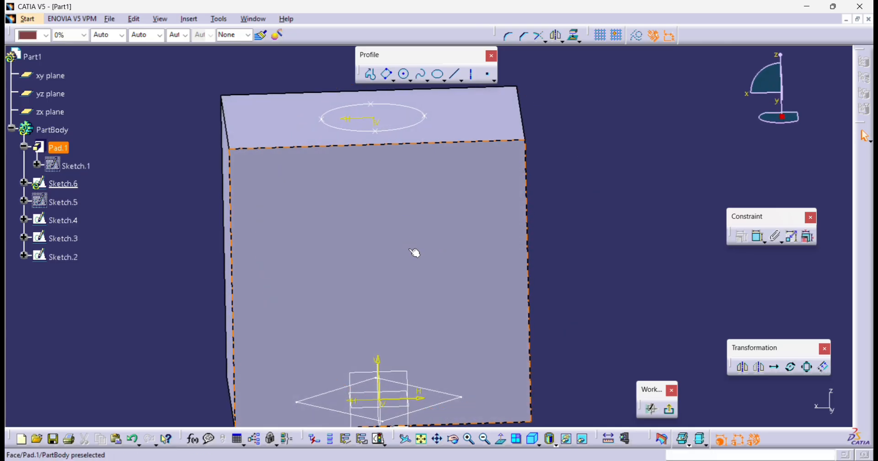
pyautogui.click(376, 132)
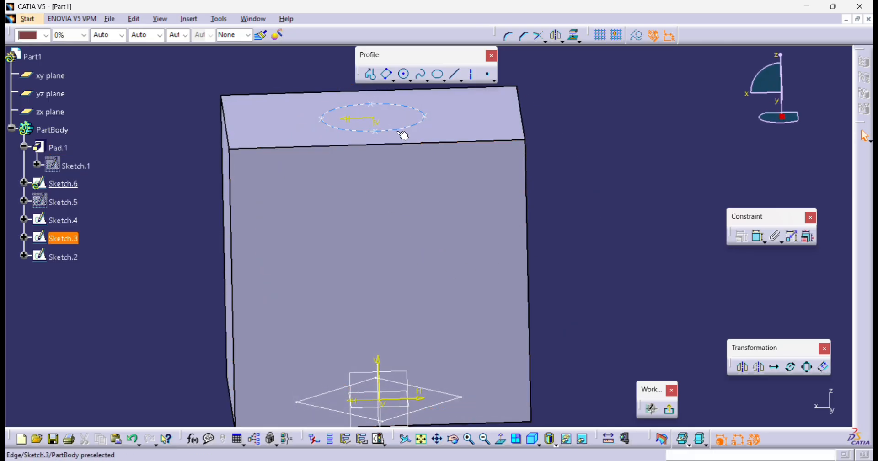
pyautogui.click(572, 36)
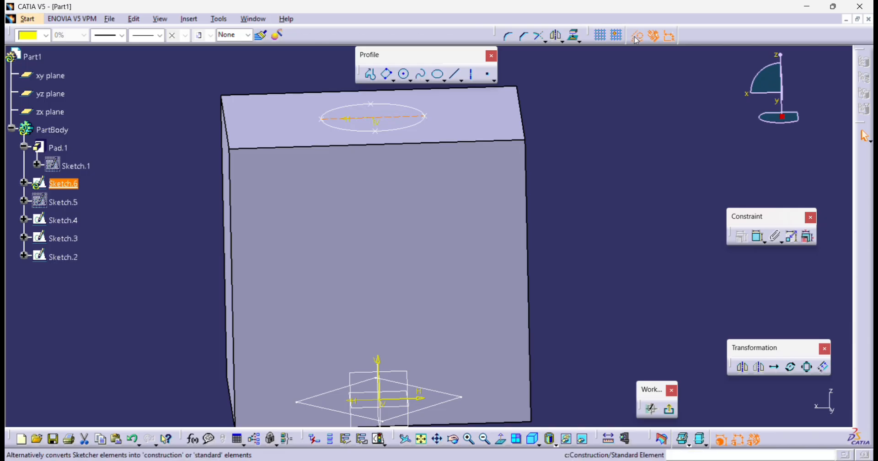
pyautogui.click(609, 111)
pyautogui.click(636, 37)
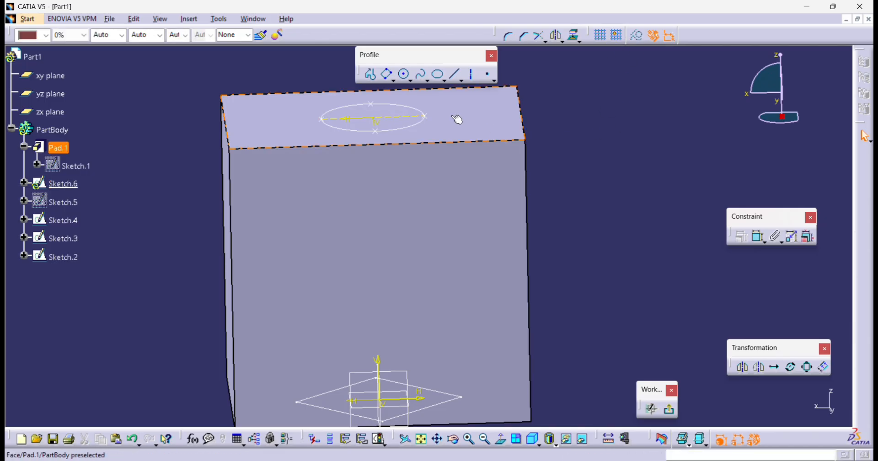
# - Draw a four-point spline from the left end of the projected circle down to the left corner of the base square
pyautogui.click(421, 74)
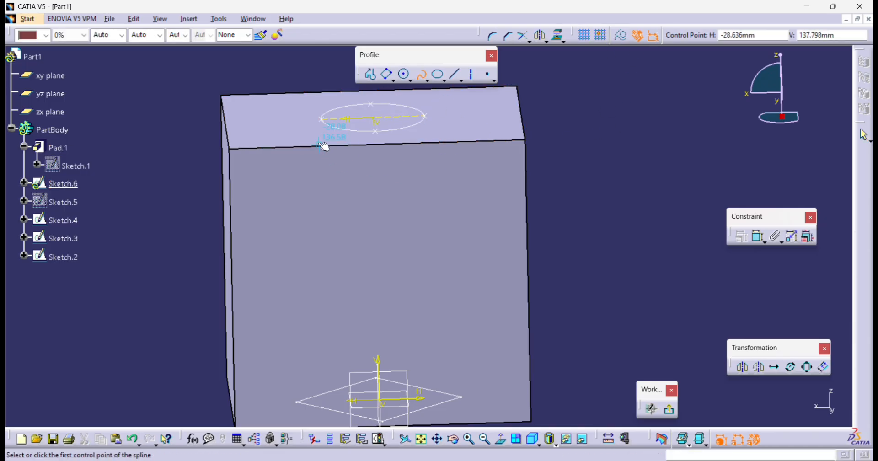
pyautogui.click(322, 119)
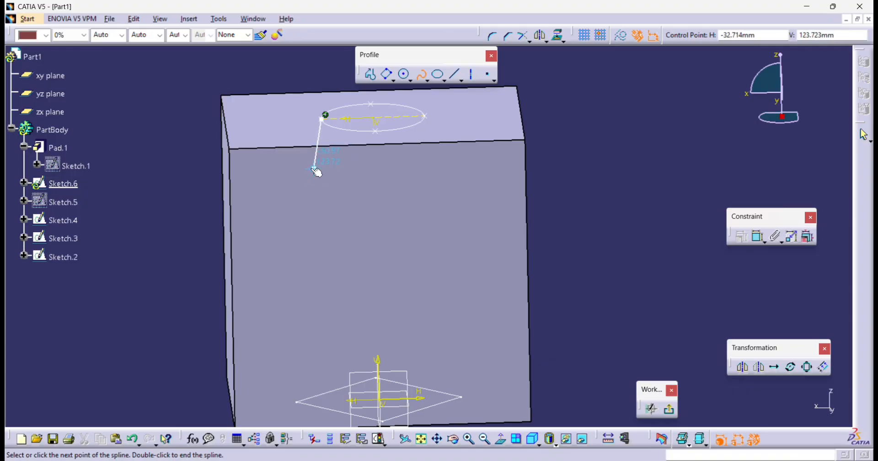
pyautogui.click(306, 173)
pyautogui.click(324, 281)
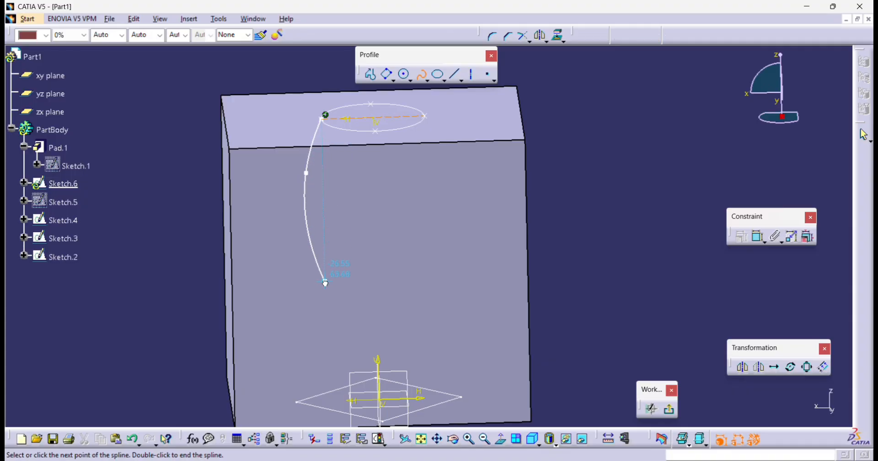
pyautogui.click(296, 402)
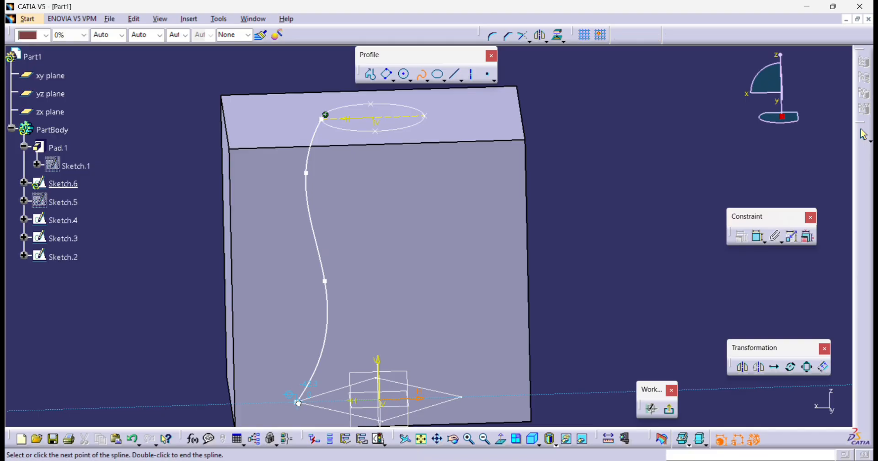
pyautogui.doubleClick(301, 404)
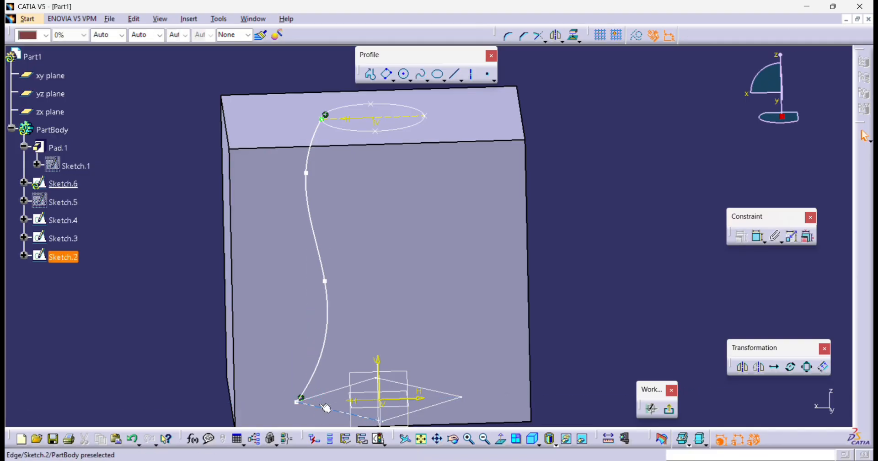
# - Pull the spline's lower end away from the square's corner and project an edge of the Sketch.2 square as construction geometry
pyautogui.moveTo(300, 404); pyautogui.dragTo(284, 400)
pyautogui.click(561, 247)
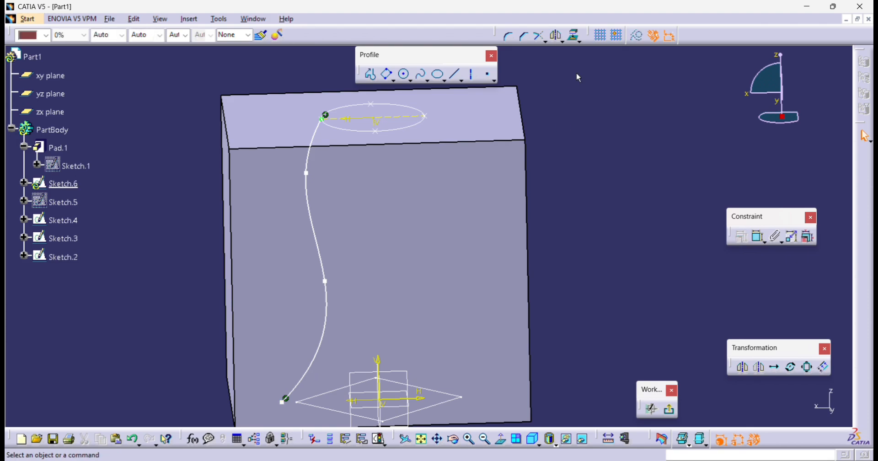
pyautogui.click(574, 35)
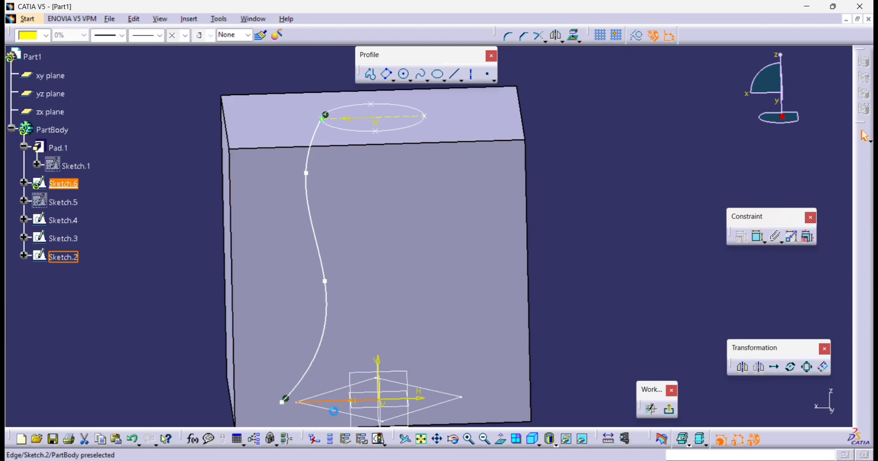
pyautogui.click(351, 411)
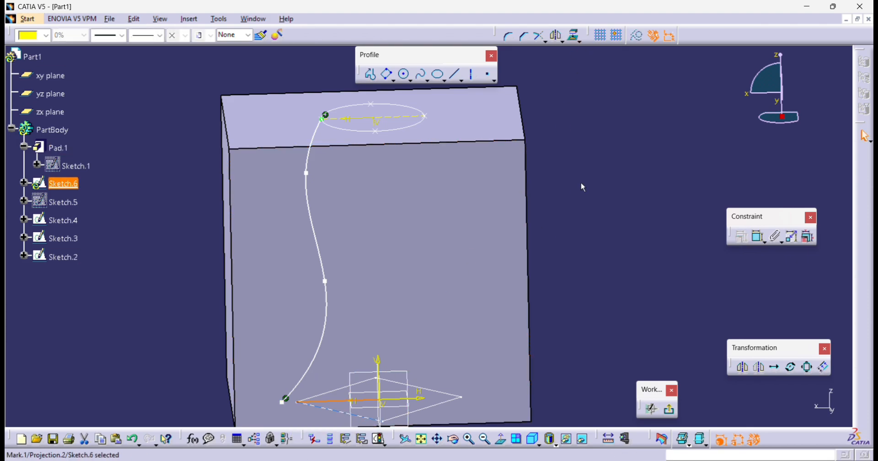
pyautogui.click(639, 38)
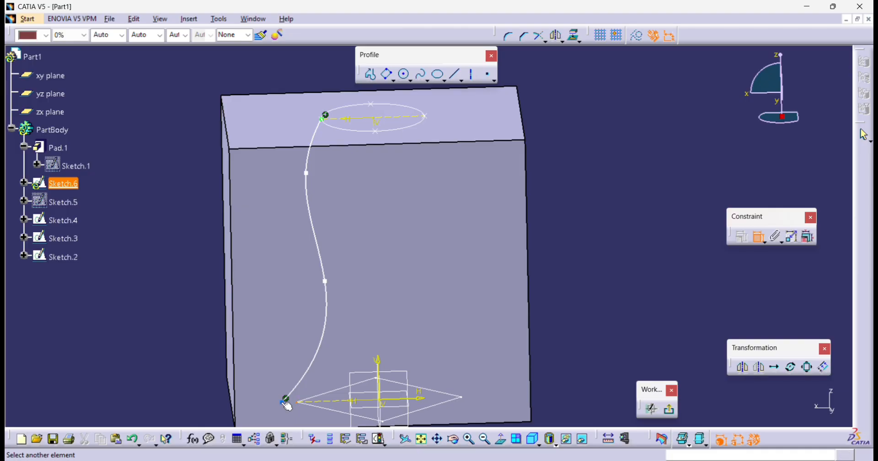
# - Constrain the spline's lower end coincident with the left end of the projected square edge
pyautogui.rightClick(197, 389)
pyautogui.click(247, 379)
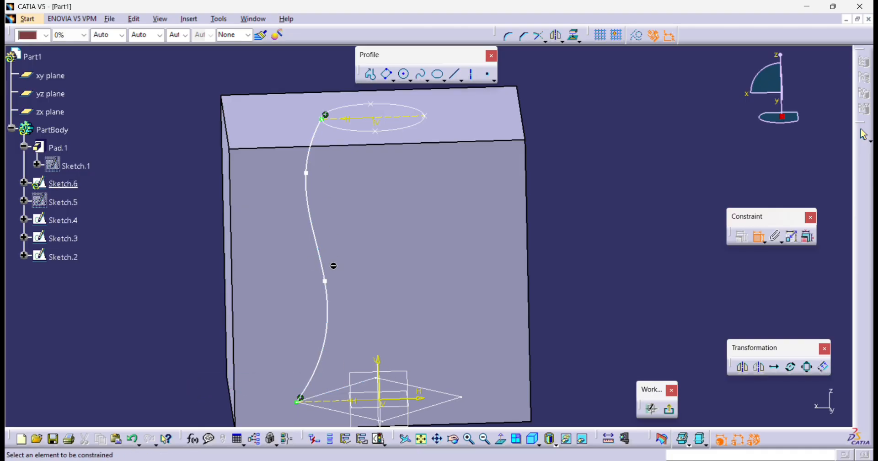
pyautogui.click(327, 283)
pyautogui.click(758, 236)
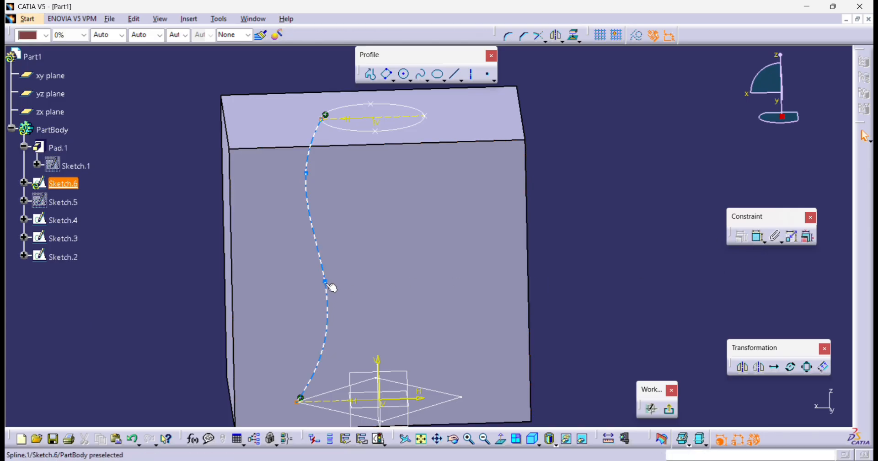
# - Reshape the spline into a gentle reversed S-curve by moving its two middle control points, and exit the sketch
pyautogui.moveTo(328, 282); pyautogui.dragTo(284, 311)
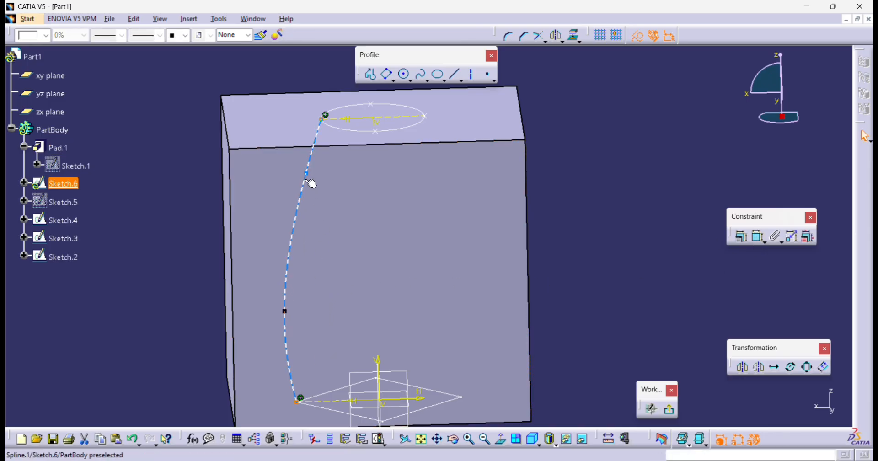
pyautogui.moveTo(304, 173); pyautogui.dragTo(313, 199)
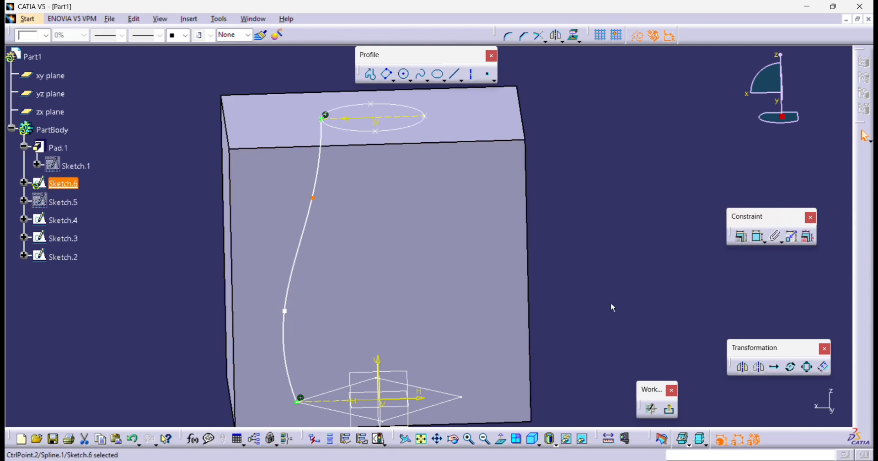
pyautogui.moveTo(320, 198); pyautogui.dragTo(322, 196)
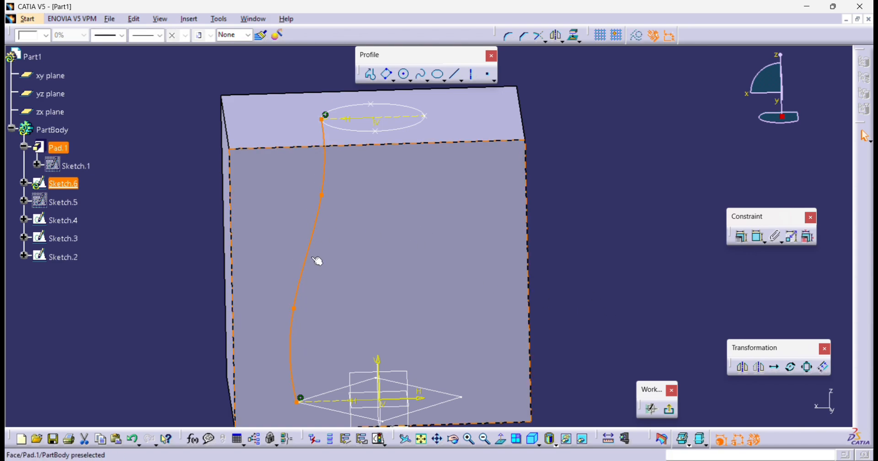
pyautogui.click(168, 304)
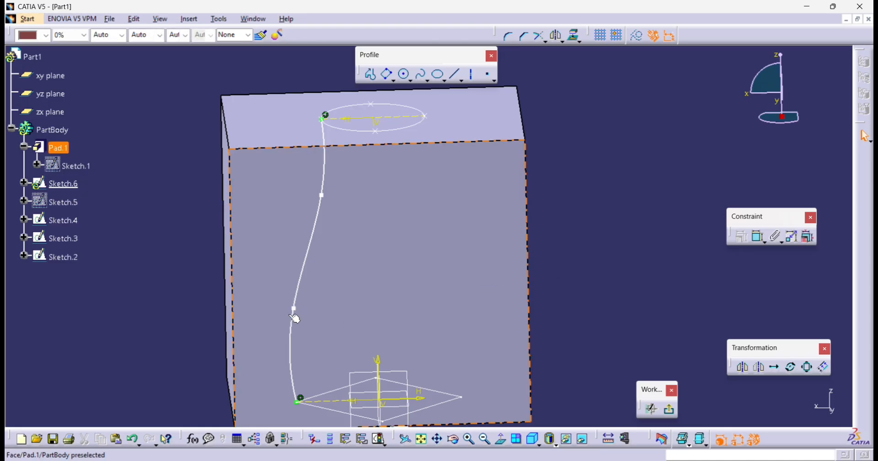
pyautogui.moveTo(293, 308); pyautogui.dragTo(288, 308)
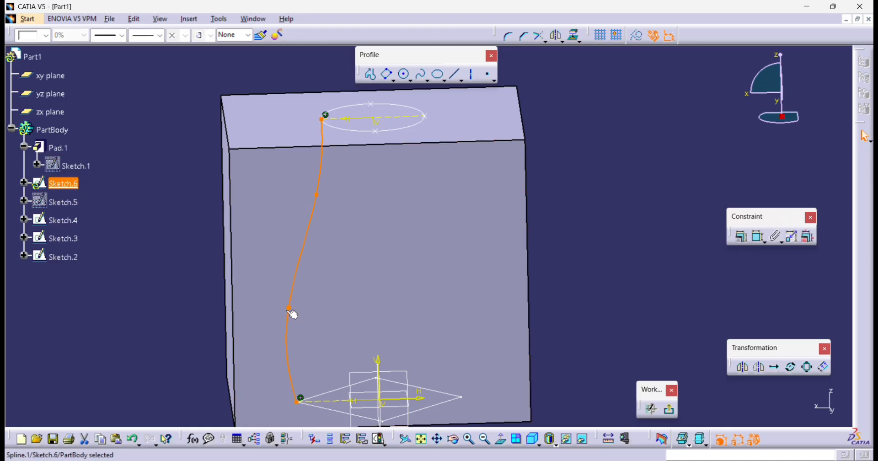
pyautogui.click(193, 309)
pyautogui.click(669, 408)
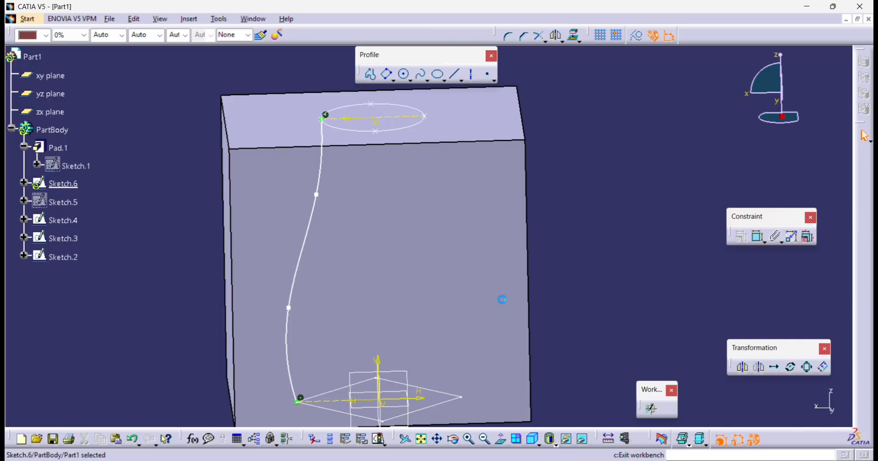
pyautogui.moveTo(405, 280); pyautogui.dragTo(415, 310, button='middle')
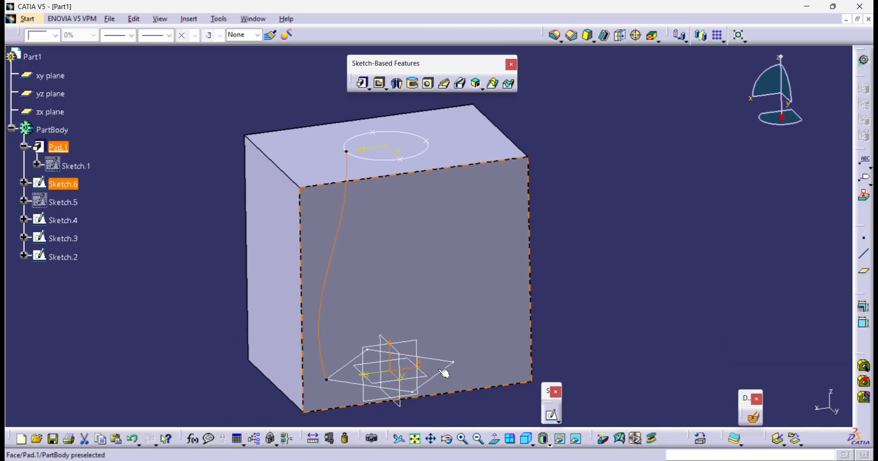
pyautogui.click(585, 237)
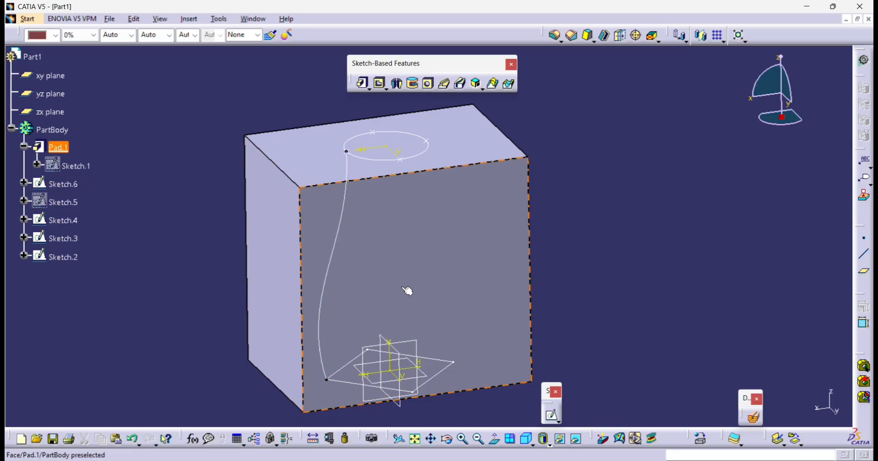
# - Start a sketch on the zx plane and project the Sketch.3 circle and a Sketch.2 square edge as construction geometry
pyautogui.click(417, 347)
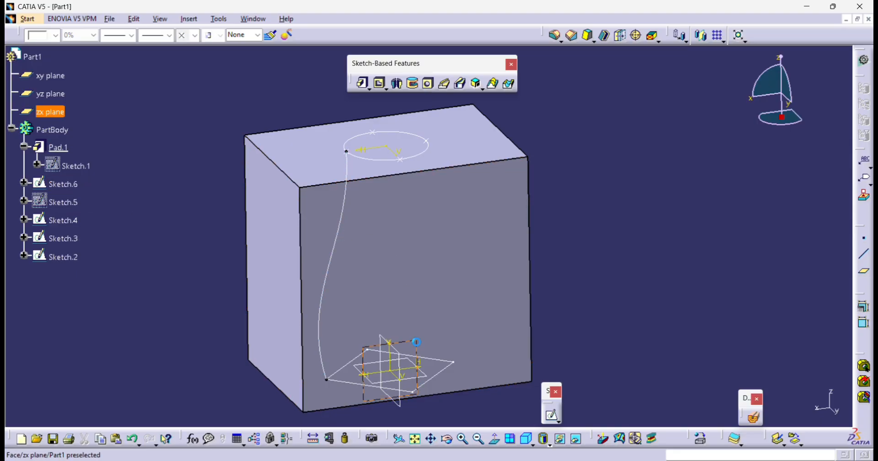
pyautogui.click(552, 416)
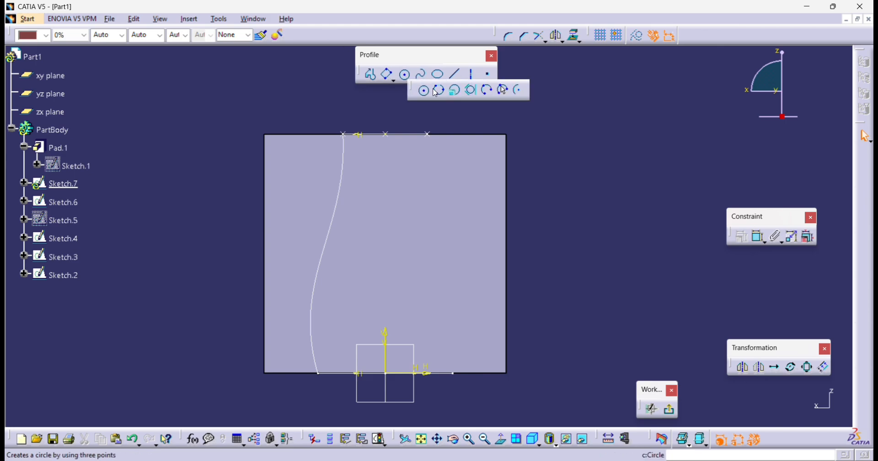
pyautogui.click(410, 80)
pyautogui.click(516, 91)
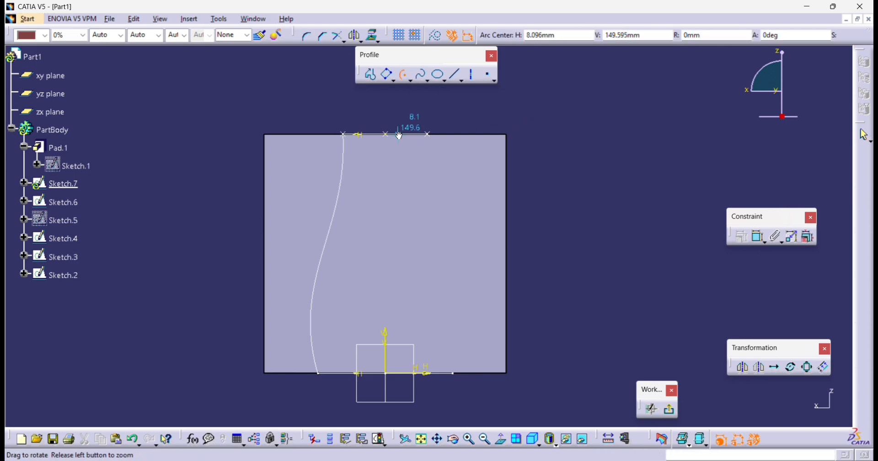
pyautogui.moveTo(404, 135); pyautogui.dragTo(395, 174, button='middle')
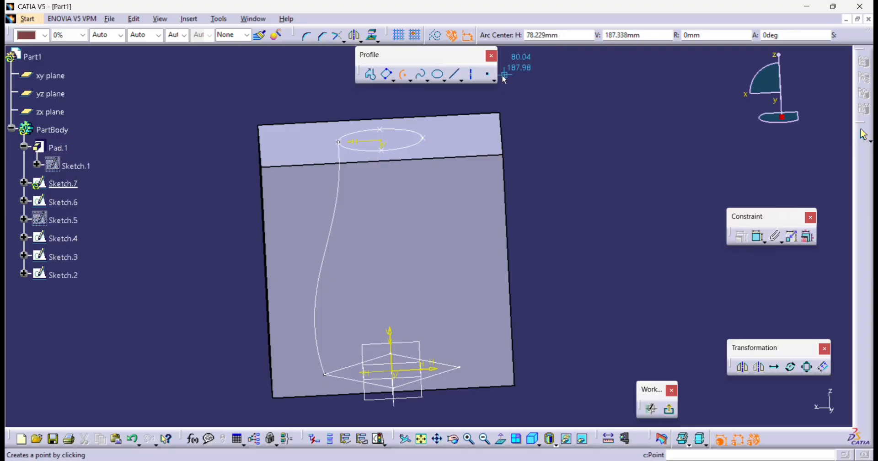
pyautogui.click(401, 80)
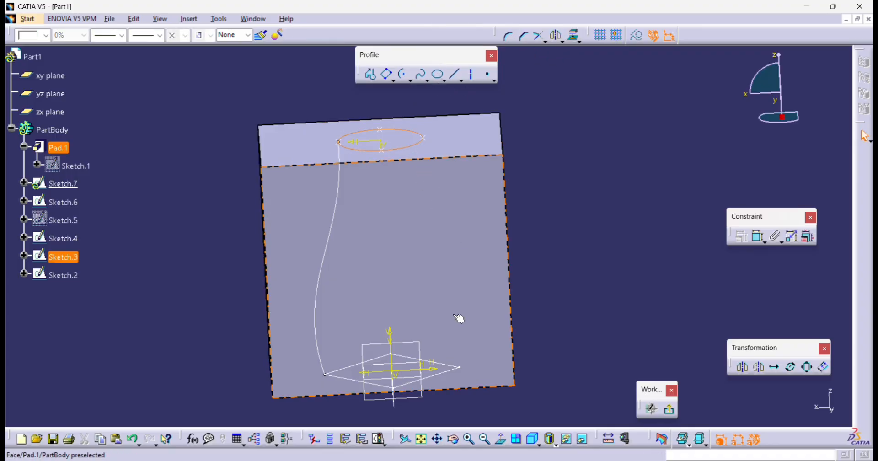
pyautogui.keyDown('ctrl'); pyautogui.click(453, 377); pyautogui.keyUp('ctrl')
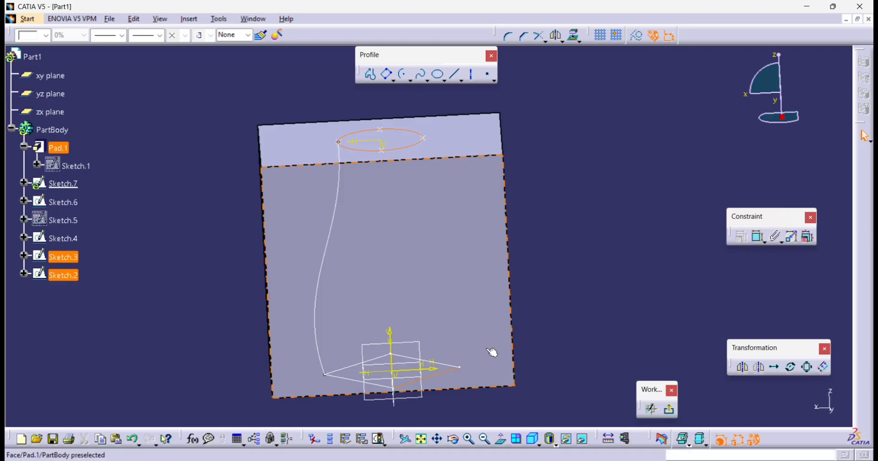
pyautogui.click(574, 36)
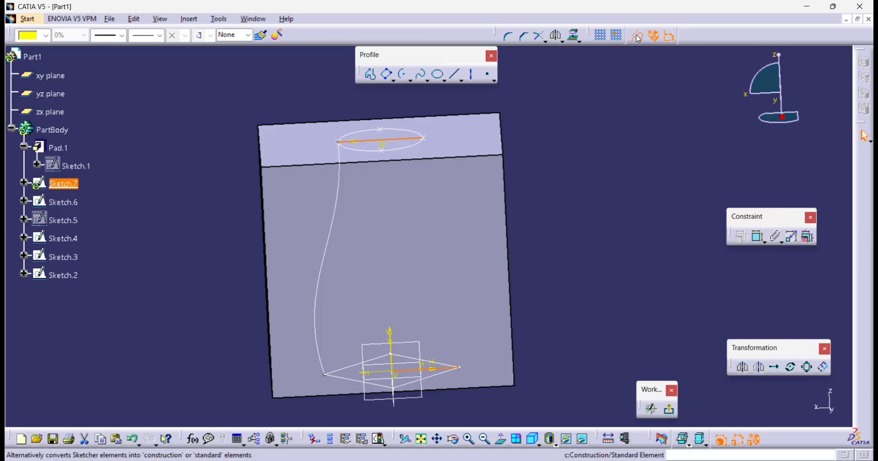
pyautogui.click(600, 161)
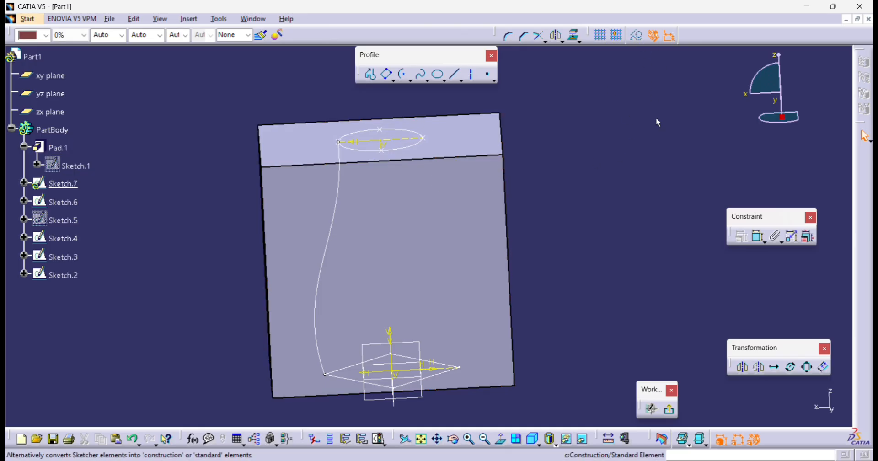
# - Draw an outward-bulging three-point arc from the projected circle's right end to the base square's right corner, and exit the sketch
pyautogui.click(410, 82)
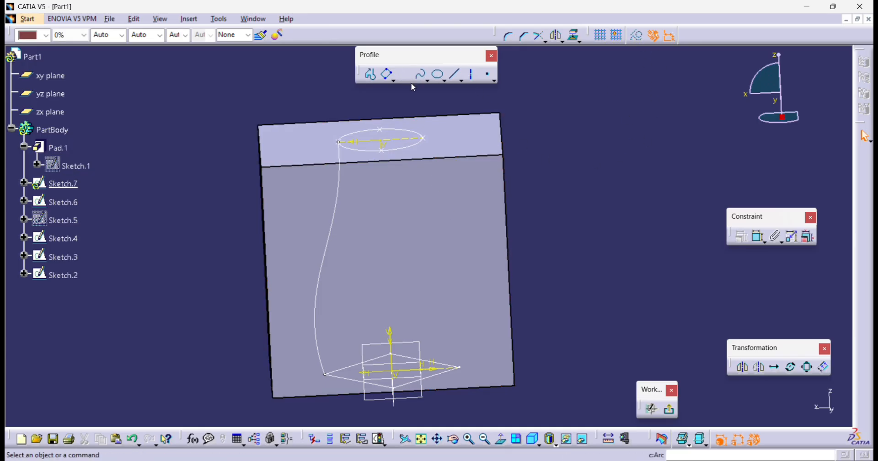
pyautogui.click(411, 82)
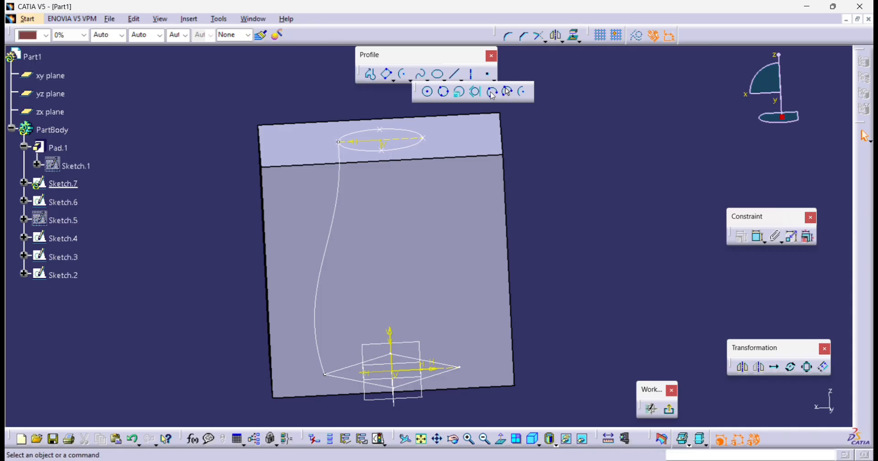
pyautogui.click(508, 93)
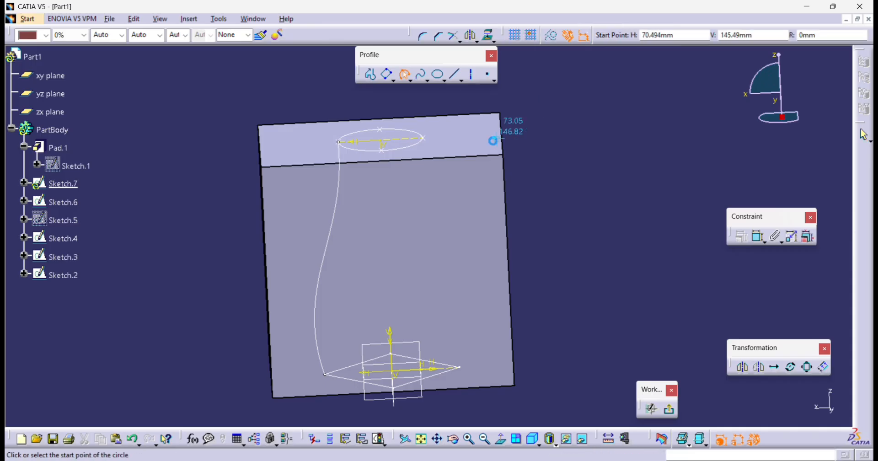
pyautogui.click(425, 139)
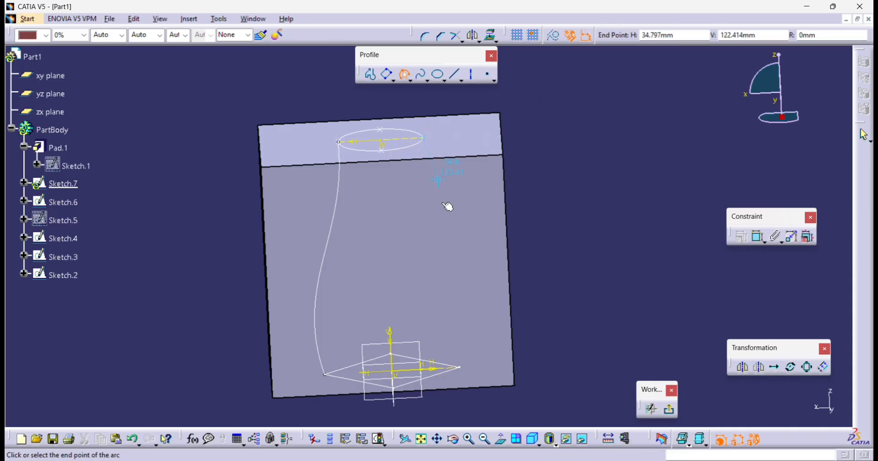
pyautogui.click(461, 368)
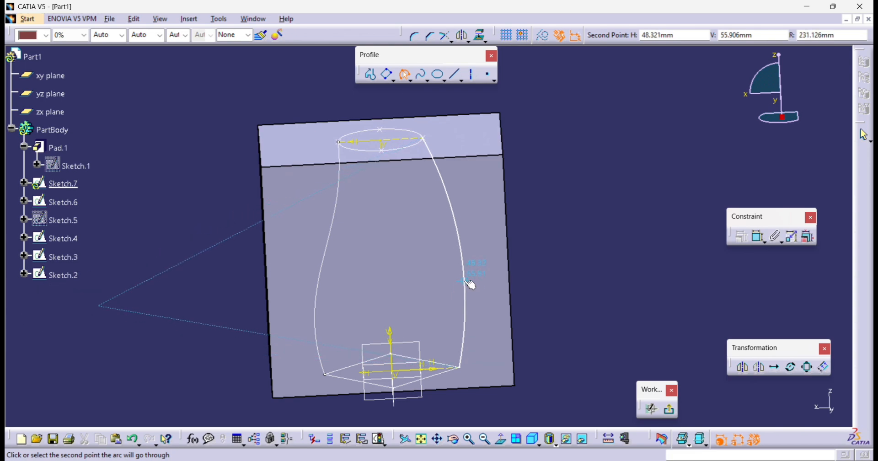
pyautogui.click(467, 273)
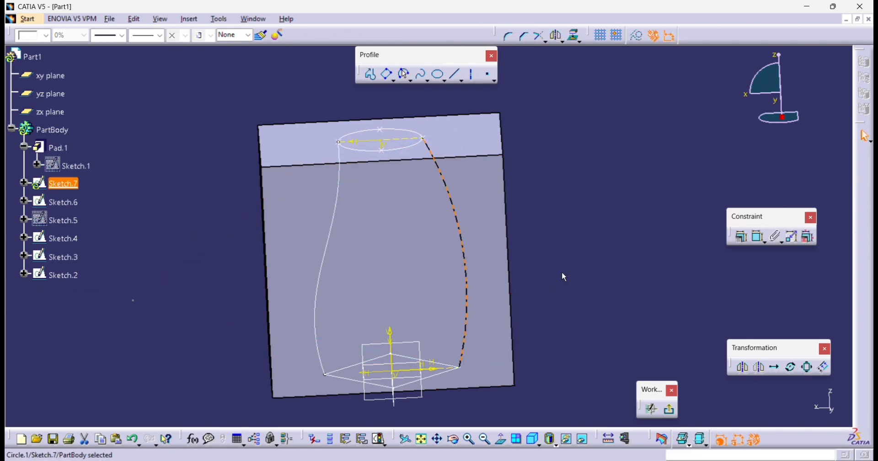
pyautogui.click(563, 295)
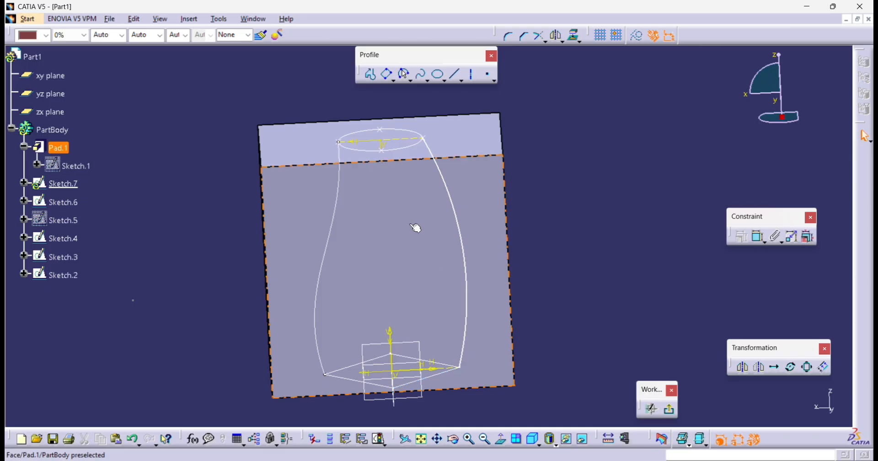
pyautogui.click(669, 409)
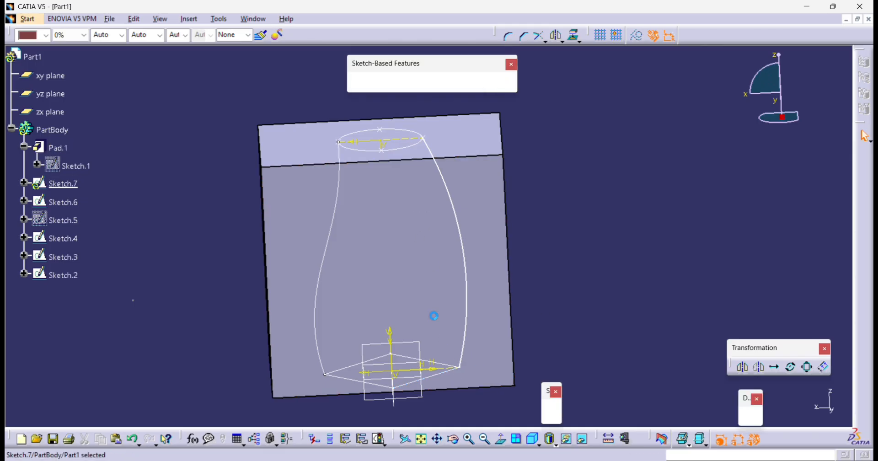
# - Start a Removed Multi-Sections Solid with the Sketch.3 circle and the Sketch.2 square as its sections
pyautogui.moveTo(391, 216); pyautogui.dragTo(559, 273, button='middle')
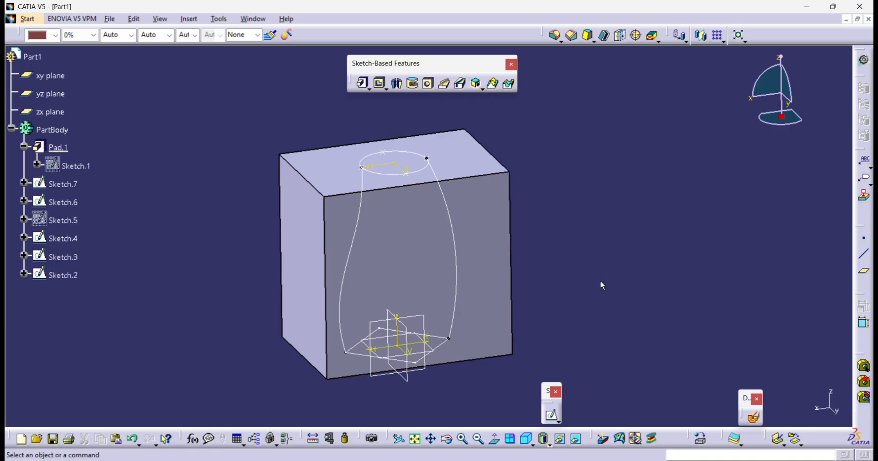
pyautogui.click(508, 83)
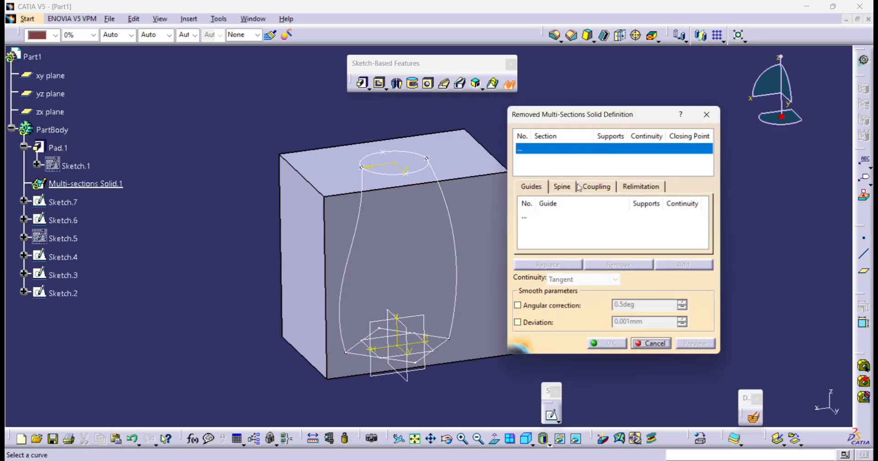
pyautogui.moveTo(499, 212); pyautogui.dragTo(394, 251, button='middle')
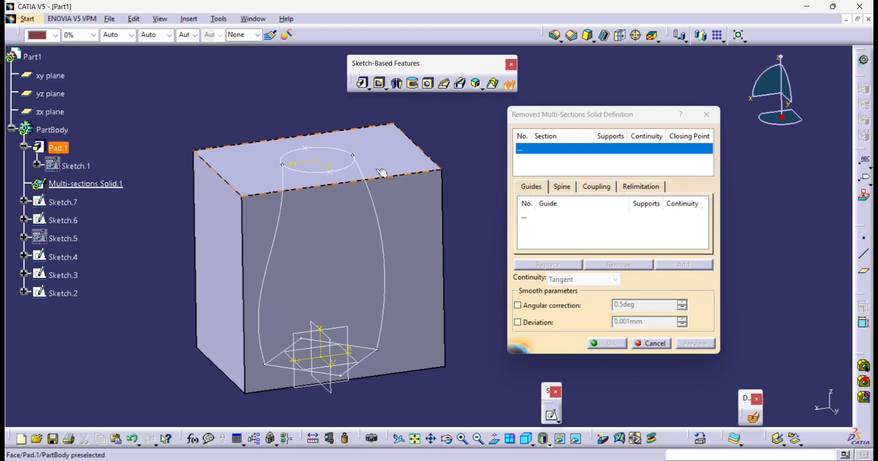
pyautogui.click(351, 173)
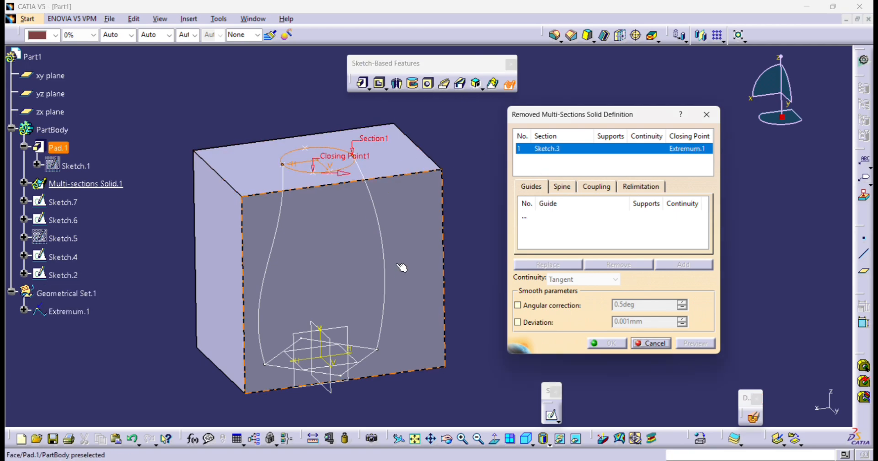
pyautogui.click(368, 357)
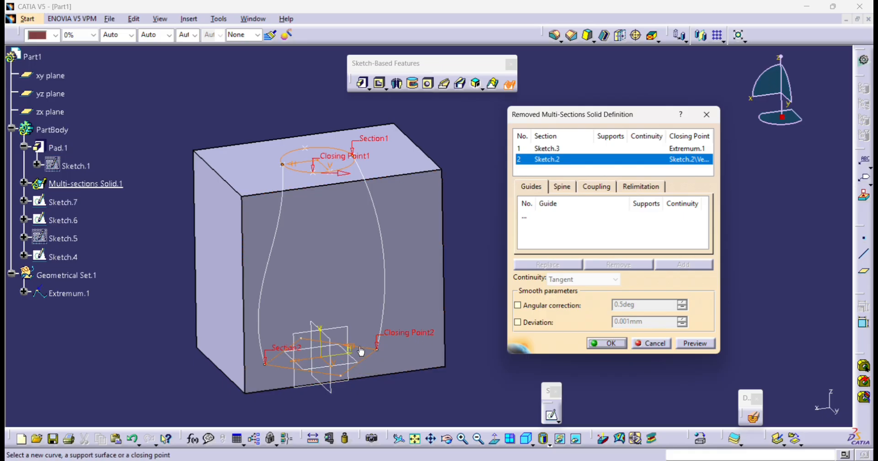
# - Replace the circle section's closing point with the Sketch.4 vertex at the upper end of the arc
pyautogui.rightClick(336, 157)
pyautogui.click(361, 223)
pyautogui.moveTo(361, 223)
pyautogui.mouseDown(button='middle')
pyautogui.moveTo(347, 163)
pyautogui.moveTo(300, 132)
pyautogui.mouseUp(button='middle')
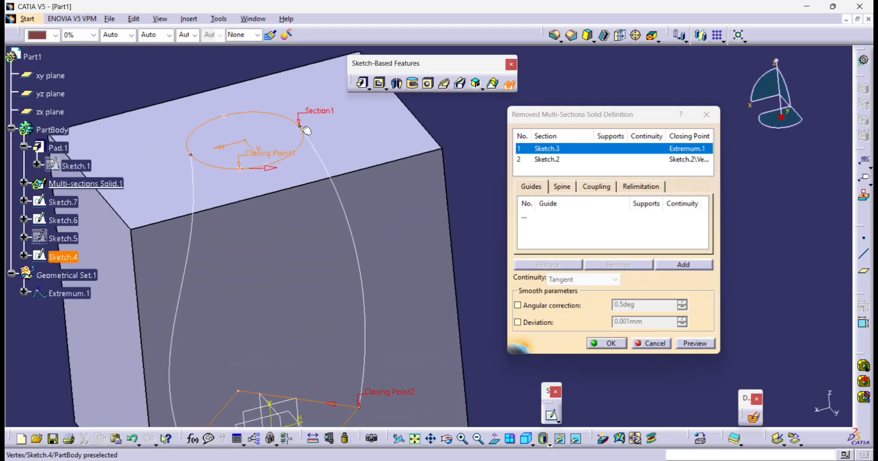
pyautogui.click(300, 125)
pyautogui.moveTo(314, 150); pyautogui.dragTo(367, 217, button='middle')
# - Add the Sketch.7 arc and the Sketch.6 spline as the two guides of the removed solid
pyautogui.click(534, 187)
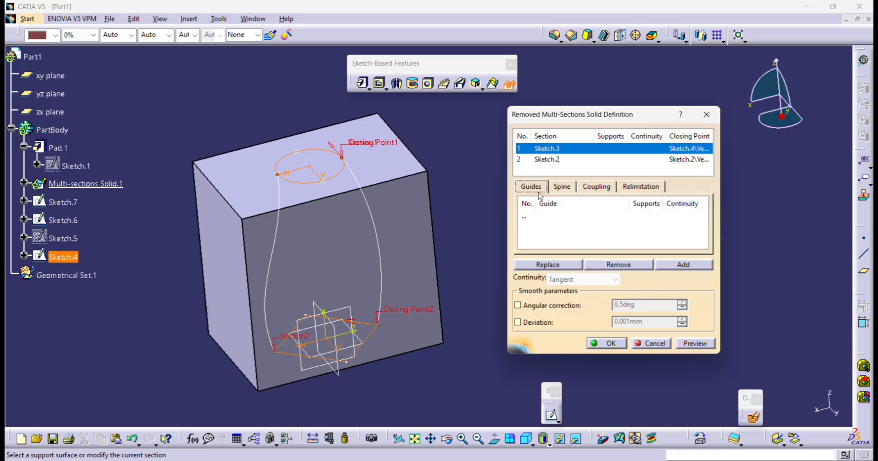
pyautogui.click(532, 216)
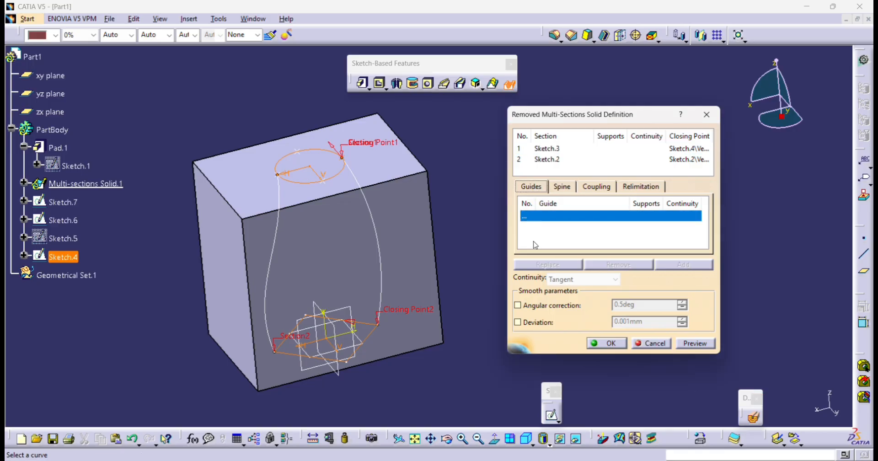
pyautogui.click(383, 250)
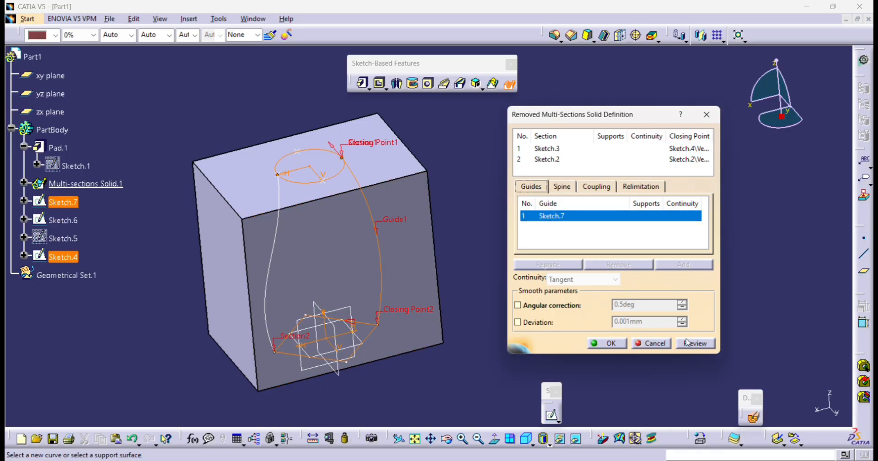
pyautogui.click(269, 267)
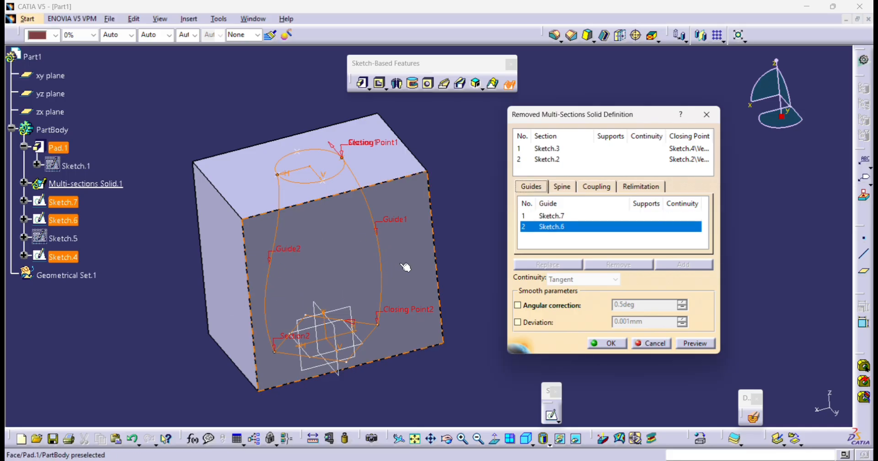
# - Set the sections coupling to Ratio, preview the cut, and create the removed multi-sections solid
pyautogui.click(608, 191)
pyautogui.click(653, 202)
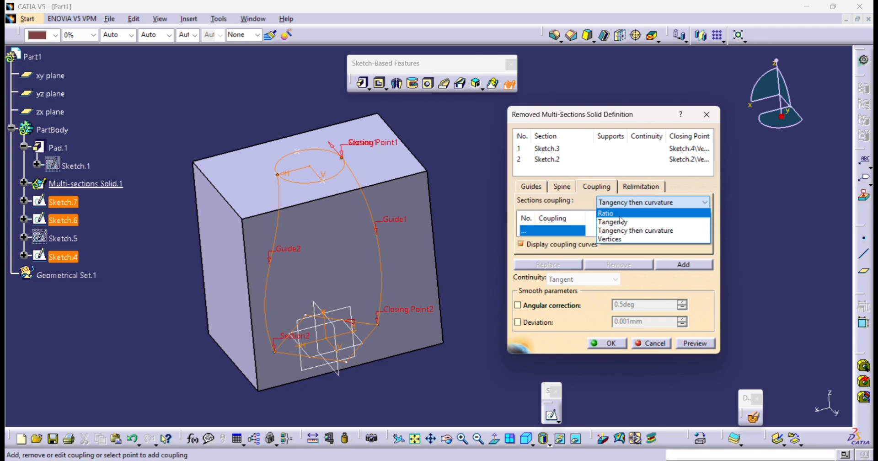
pyautogui.click(615, 212)
pyautogui.click(684, 342)
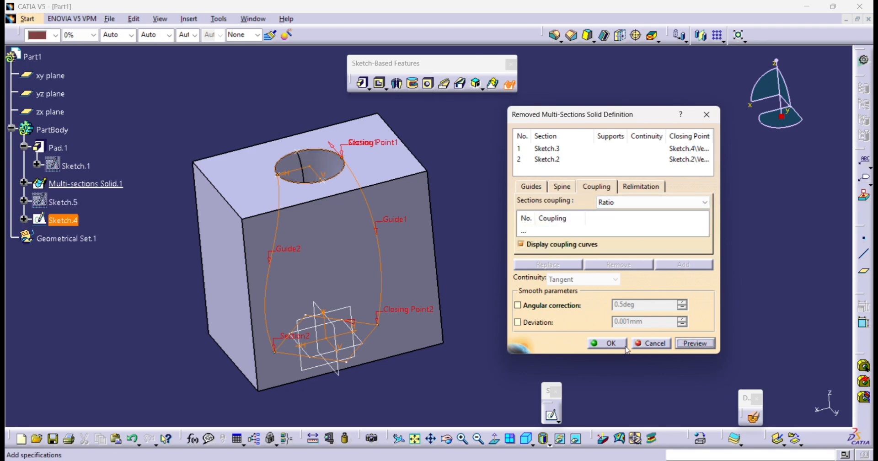
pyautogui.click(611, 343)
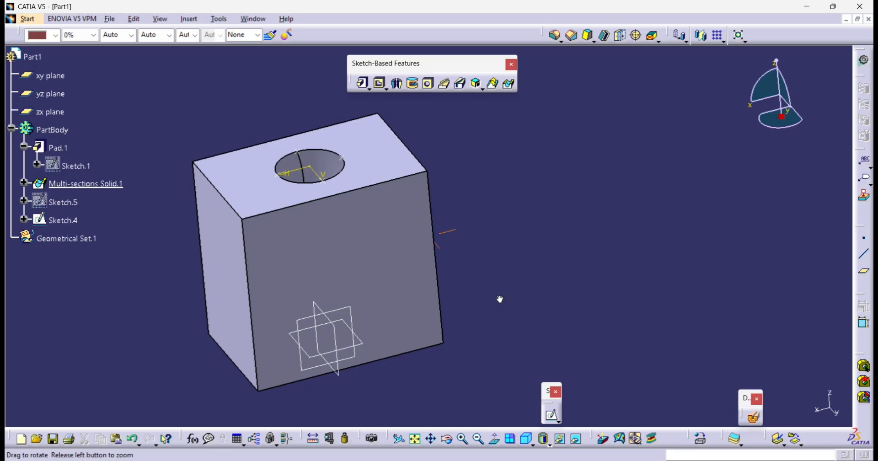
# - Section the block dynamically with a plane parallel to its front face and examine the guided hole's curved walls
pyautogui.moveTo(416, 225); pyautogui.dragTo(389, 289, button='middle')
pyautogui.moveTo(447, 305); pyautogui.dragTo(438, 333, button='middle')
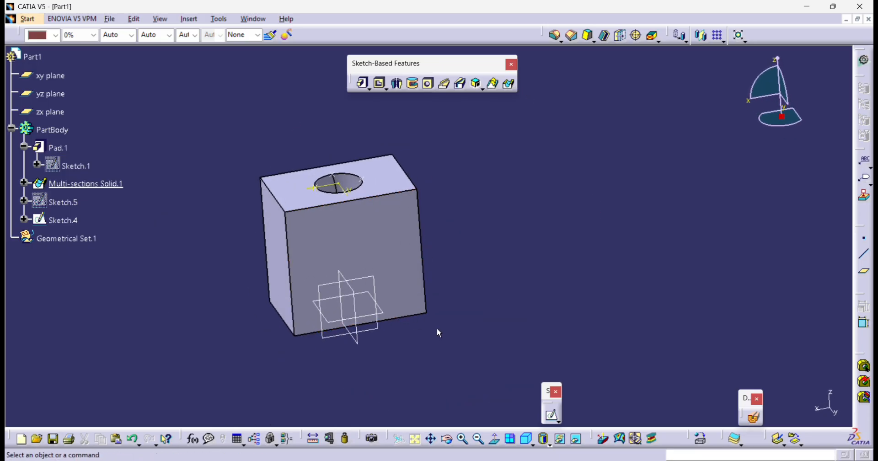
pyautogui.click(752, 418)
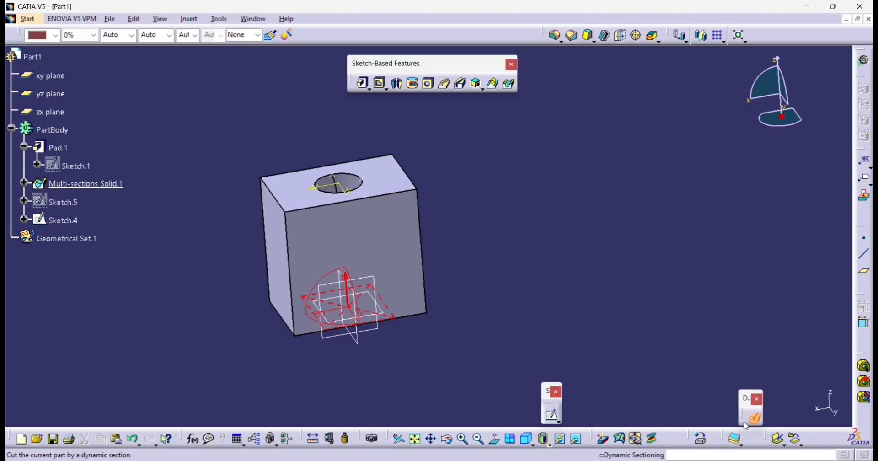
pyautogui.moveTo(322, 291); pyautogui.dragTo(383, 343)
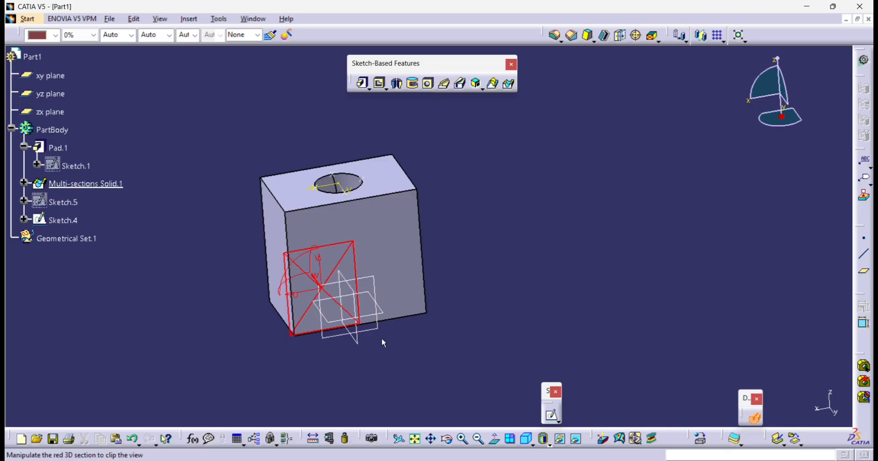
pyautogui.moveTo(338, 293); pyautogui.dragTo(333, 283)
pyautogui.moveTo(399, 349); pyautogui.dragTo(442, 293, button='middle')
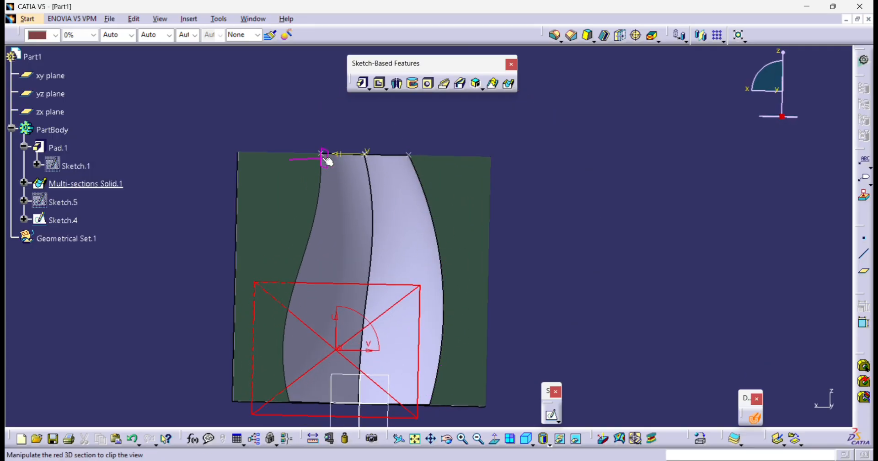
pyautogui.moveTo(366, 354); pyautogui.dragTo(354, 305, button='middle')
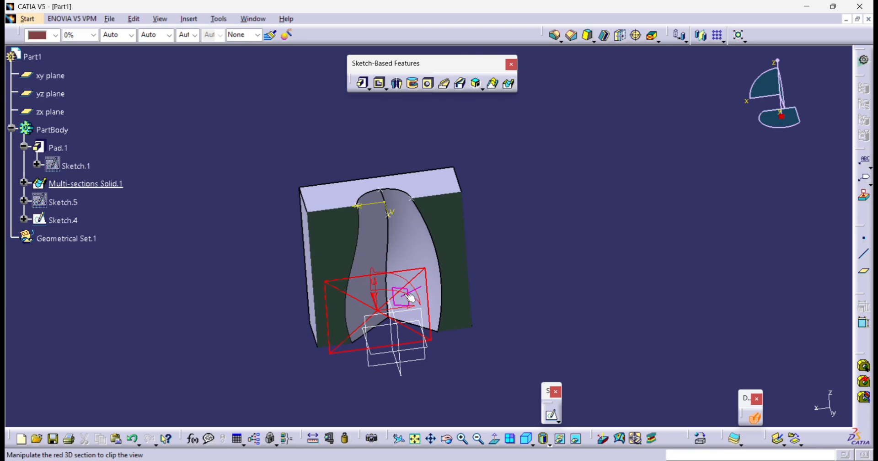
pyautogui.moveTo(411, 298); pyautogui.dragTo(377, 263, button='middle')
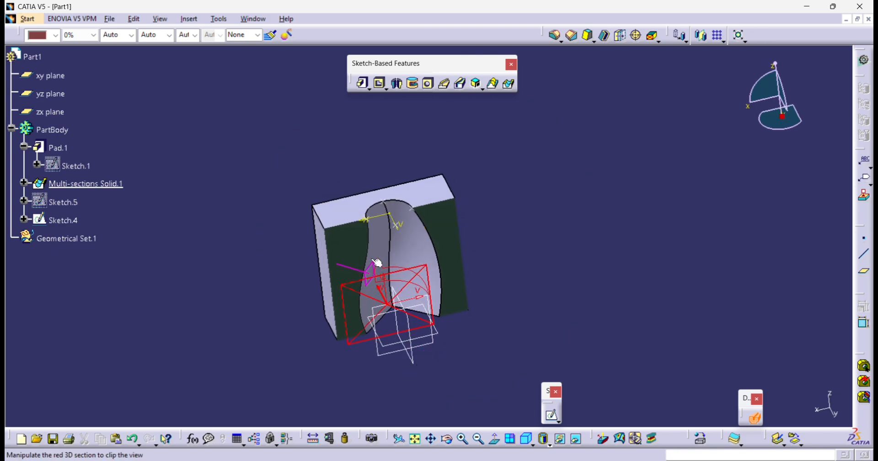